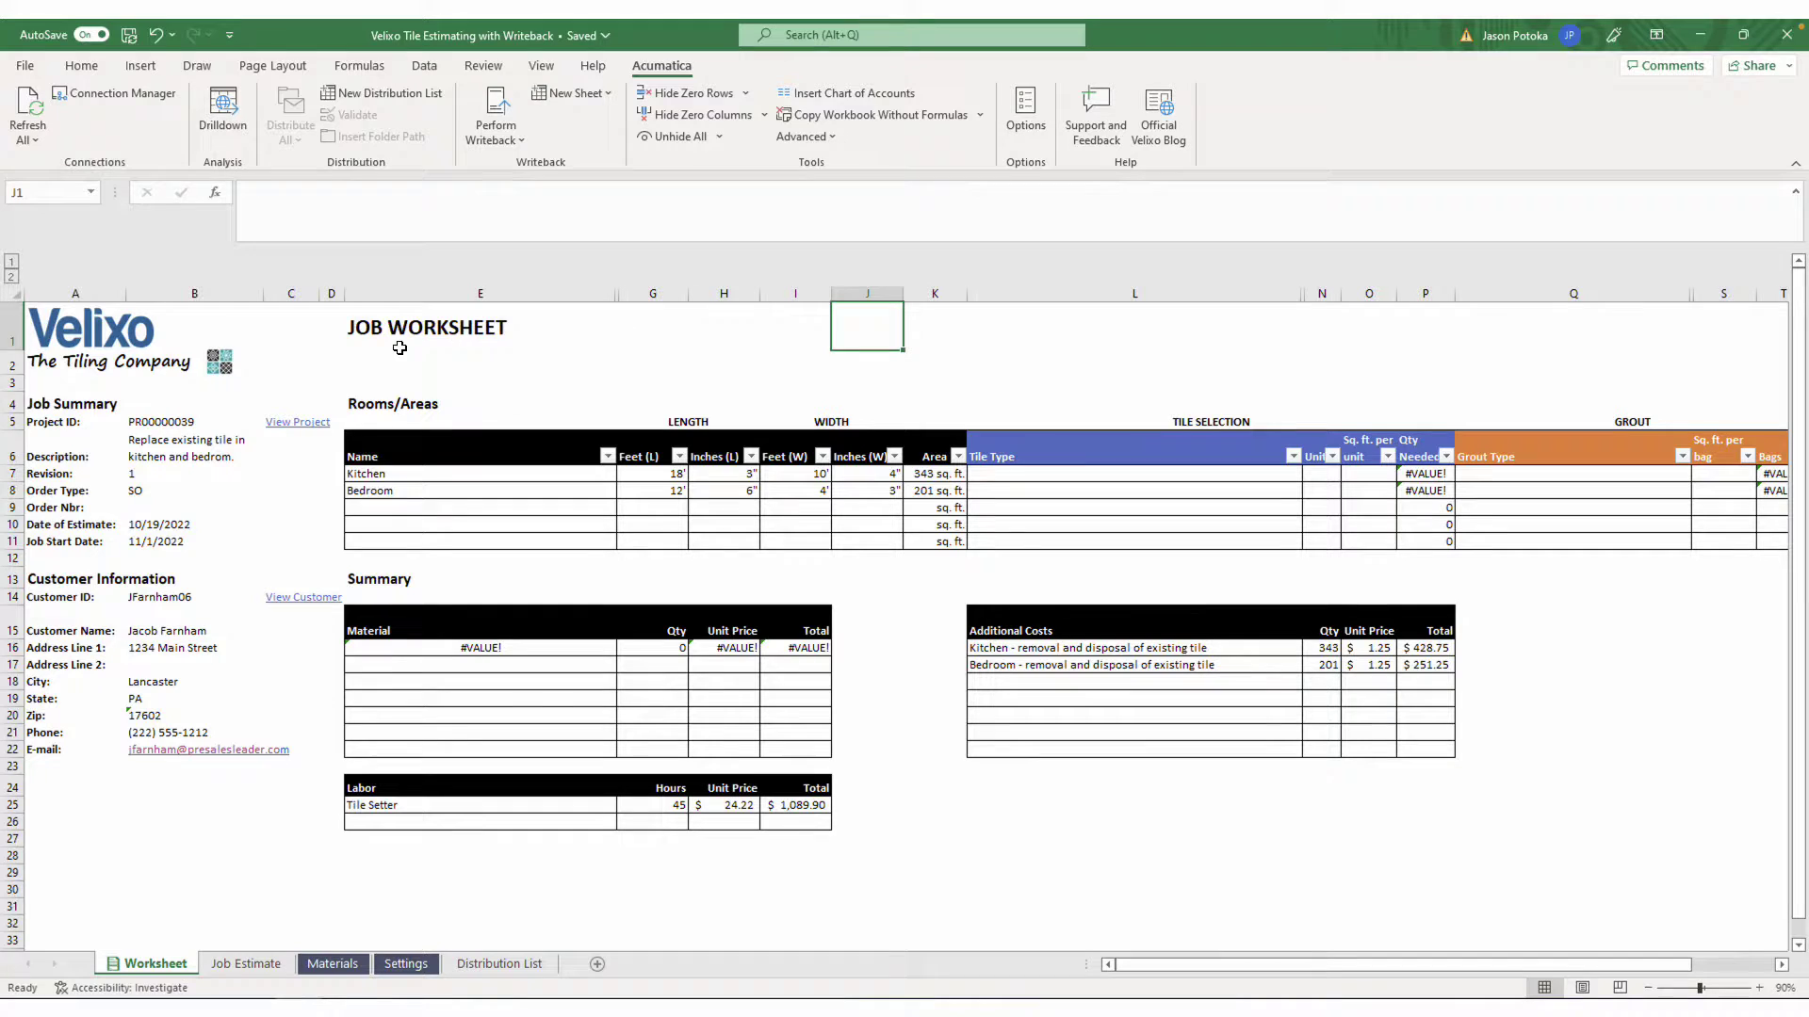
Review the job description, Kitchen and Bedroom room names and dimensions, and the Kitchen area formula
click(211, 441)
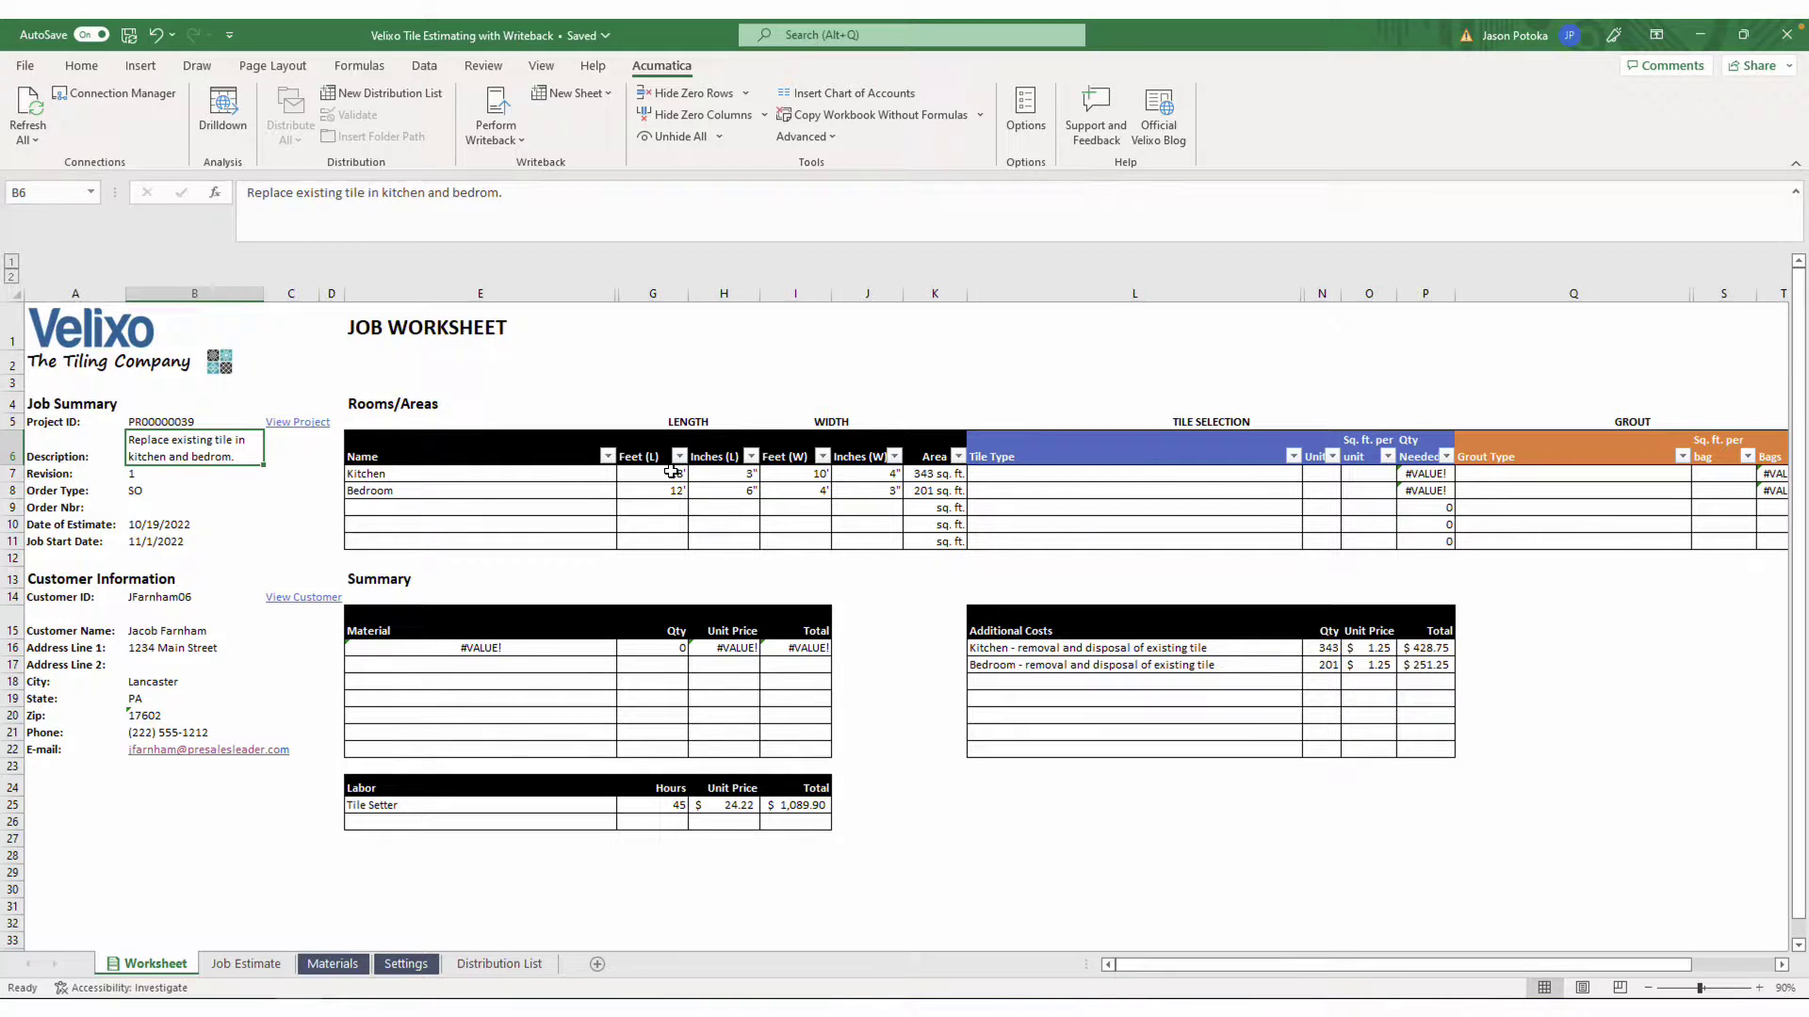
drag(671, 473, 867, 499)
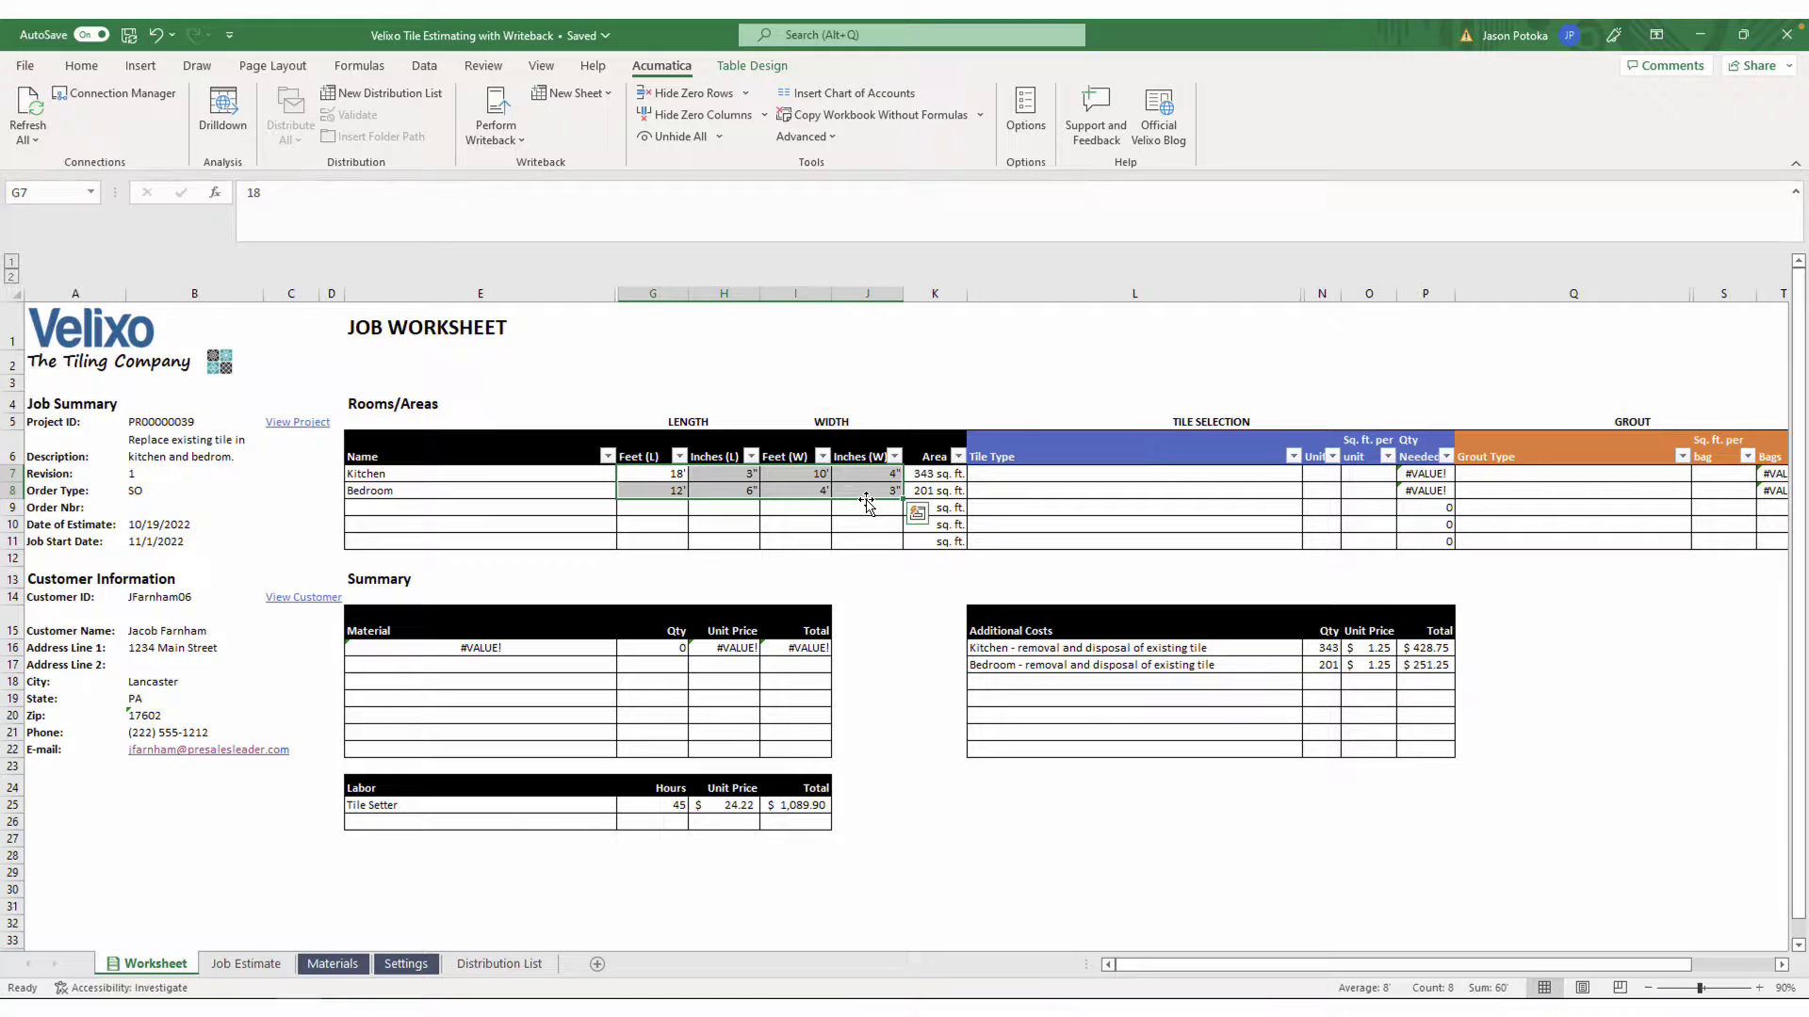
click(571, 473)
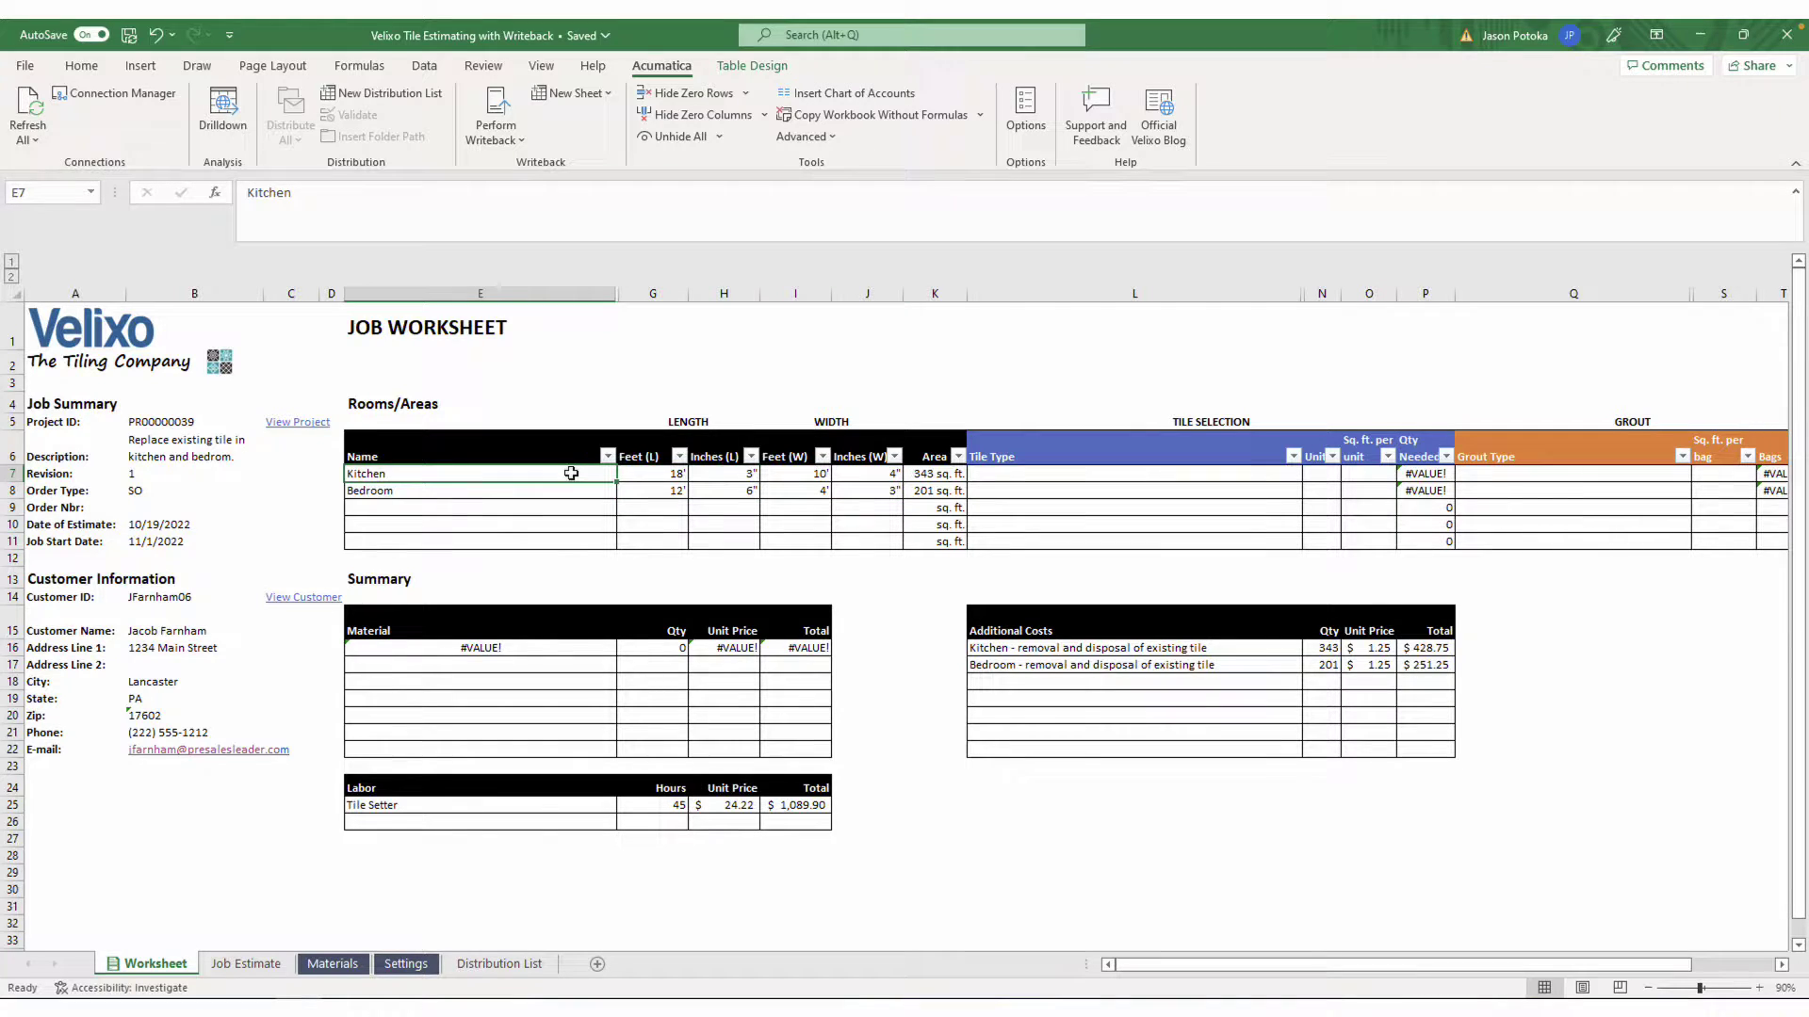
click(576, 489)
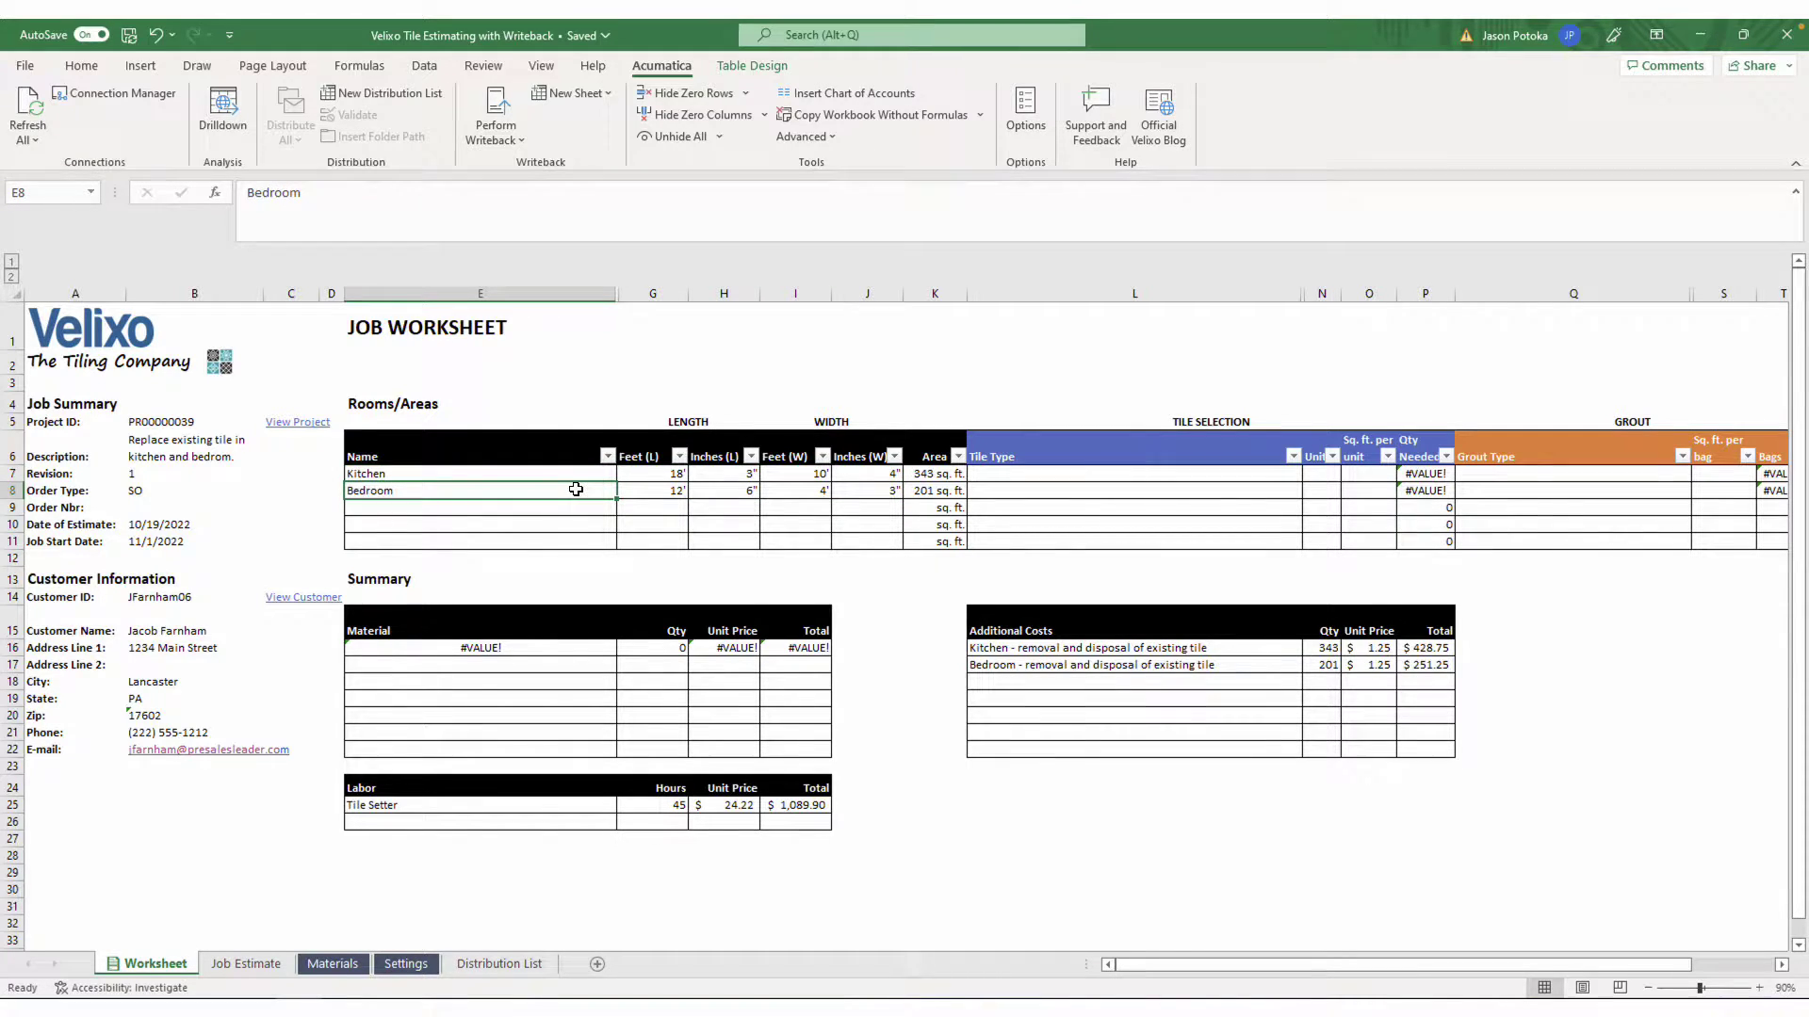
click(937, 471)
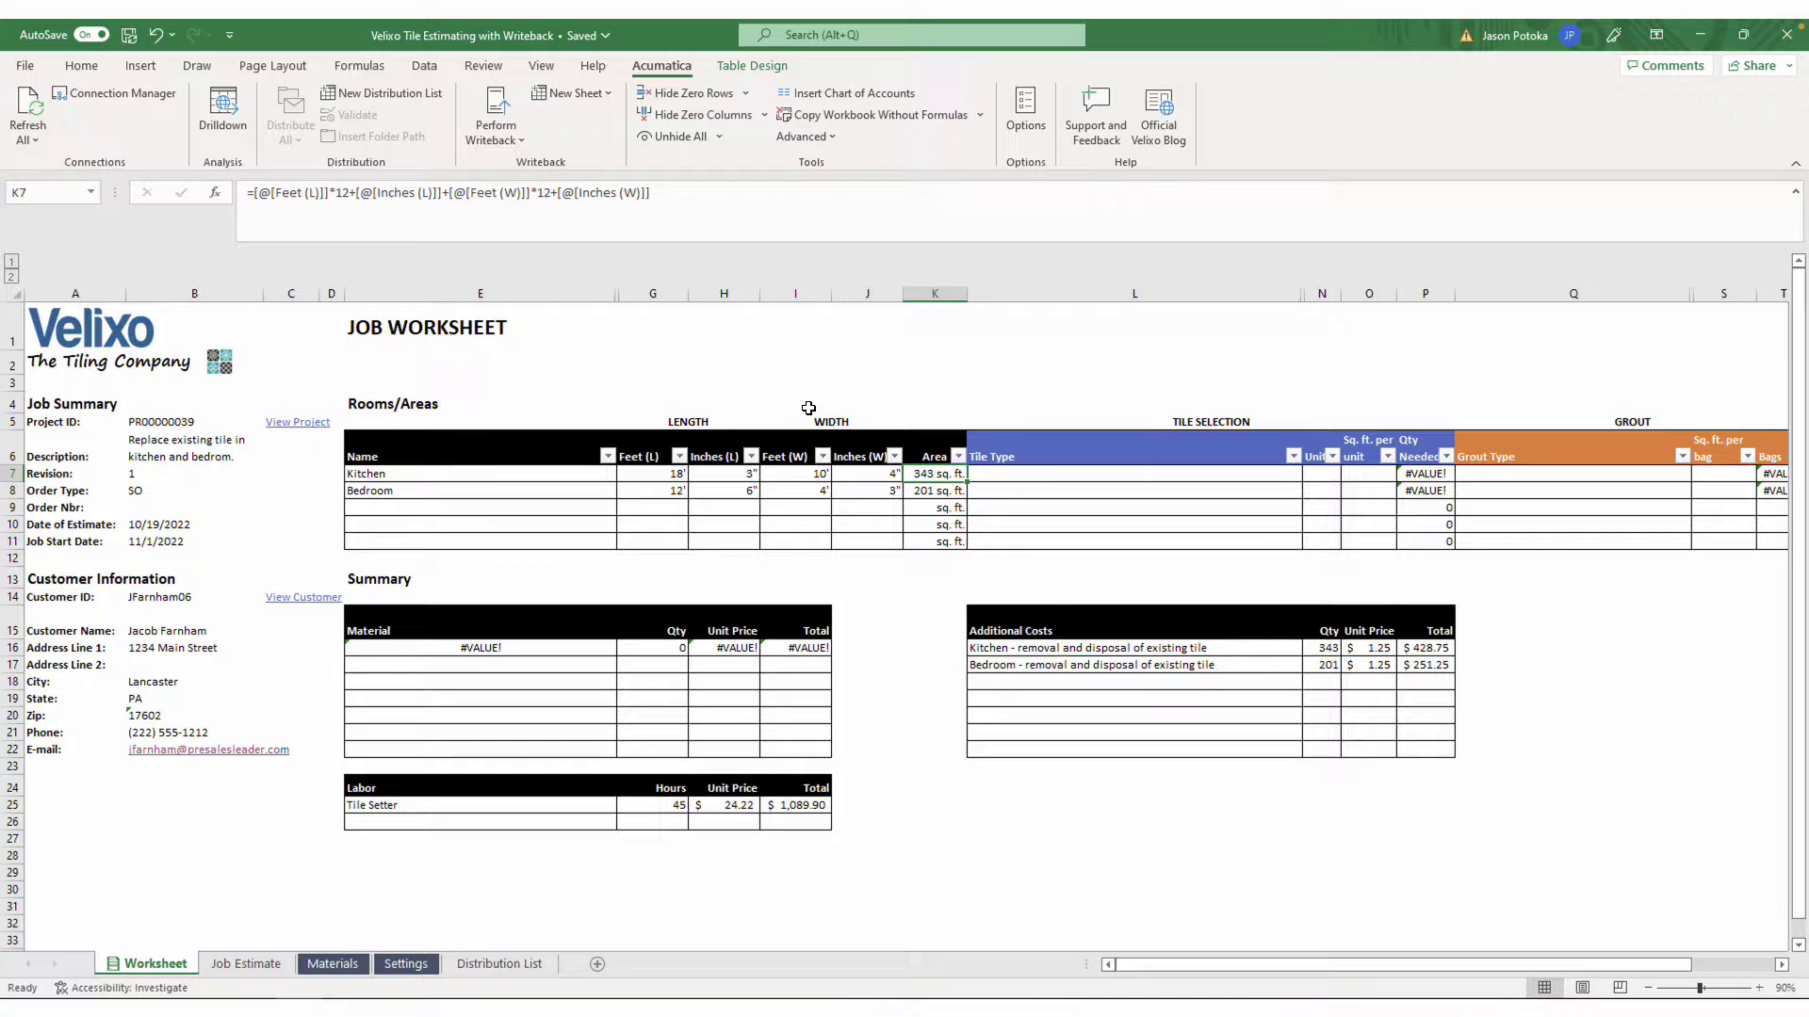
Pick Acutile Sahara 4x4 porcelain tile for the Kitchen and Calcatta Grigio 12x24 Polished Porcelain for the Bedroom
click(1296, 472)
click(1310, 474)
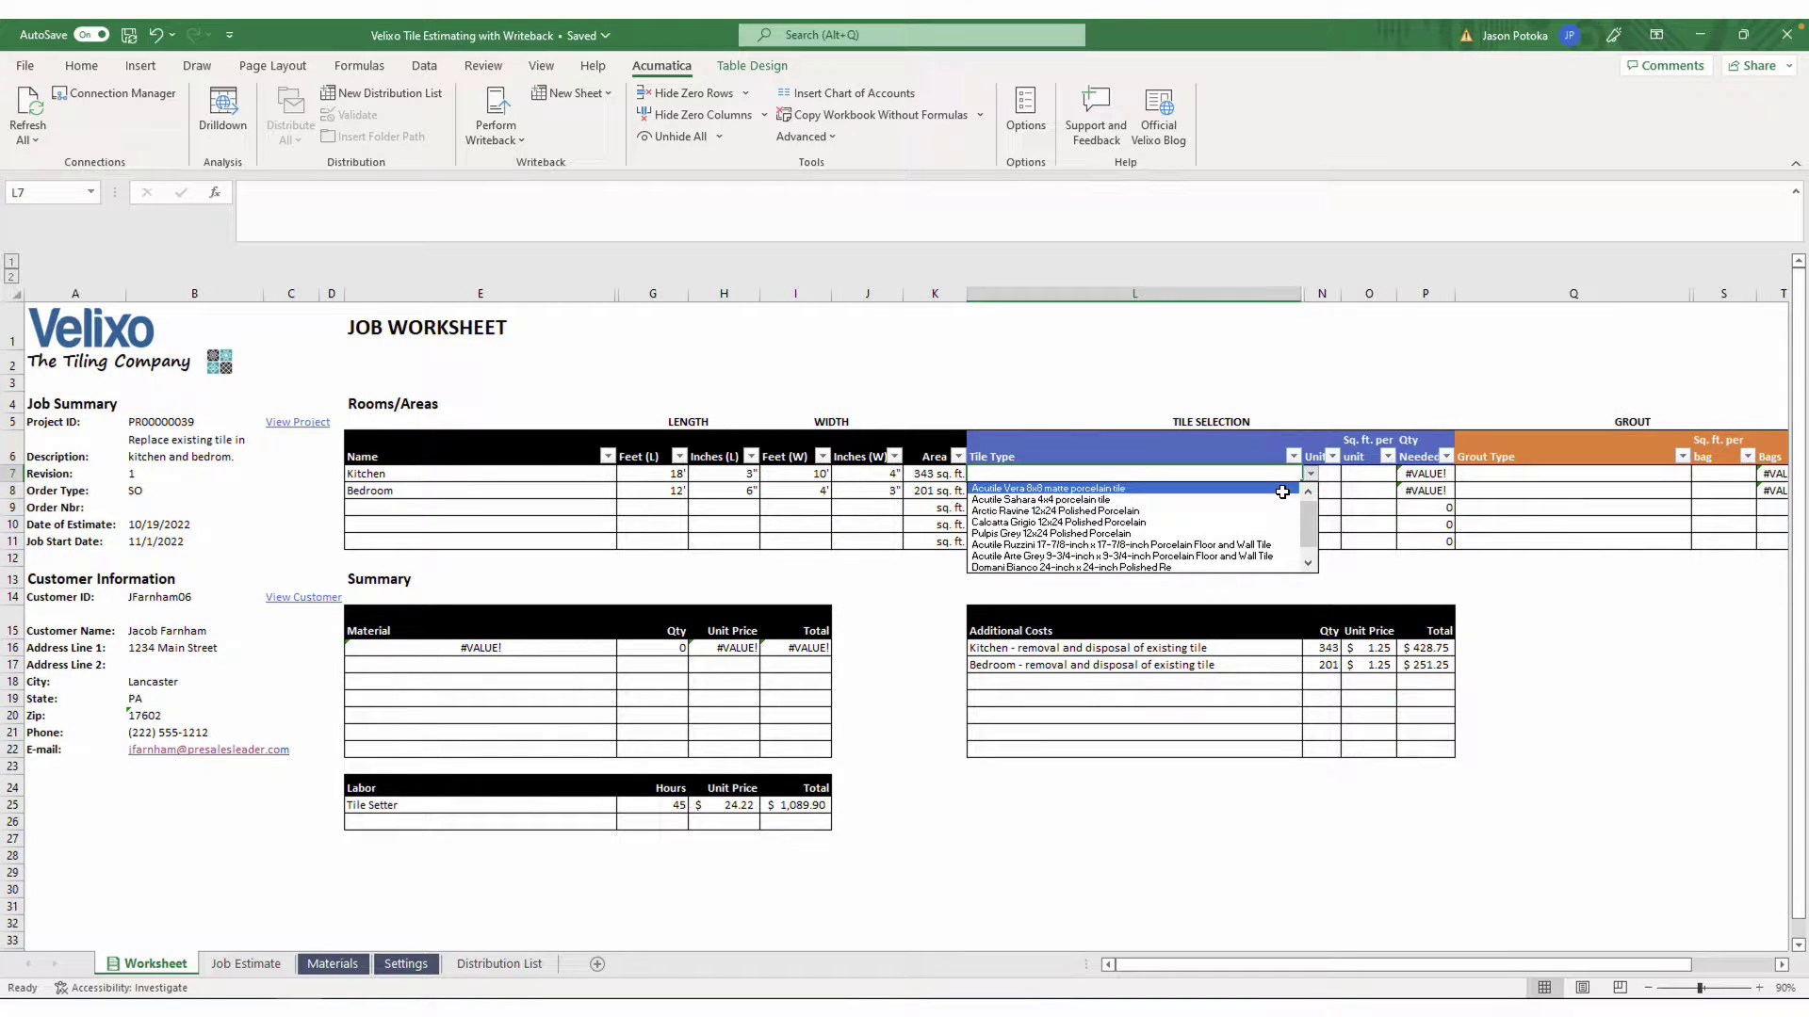
click(1277, 499)
click(1277, 500)
click(1309, 491)
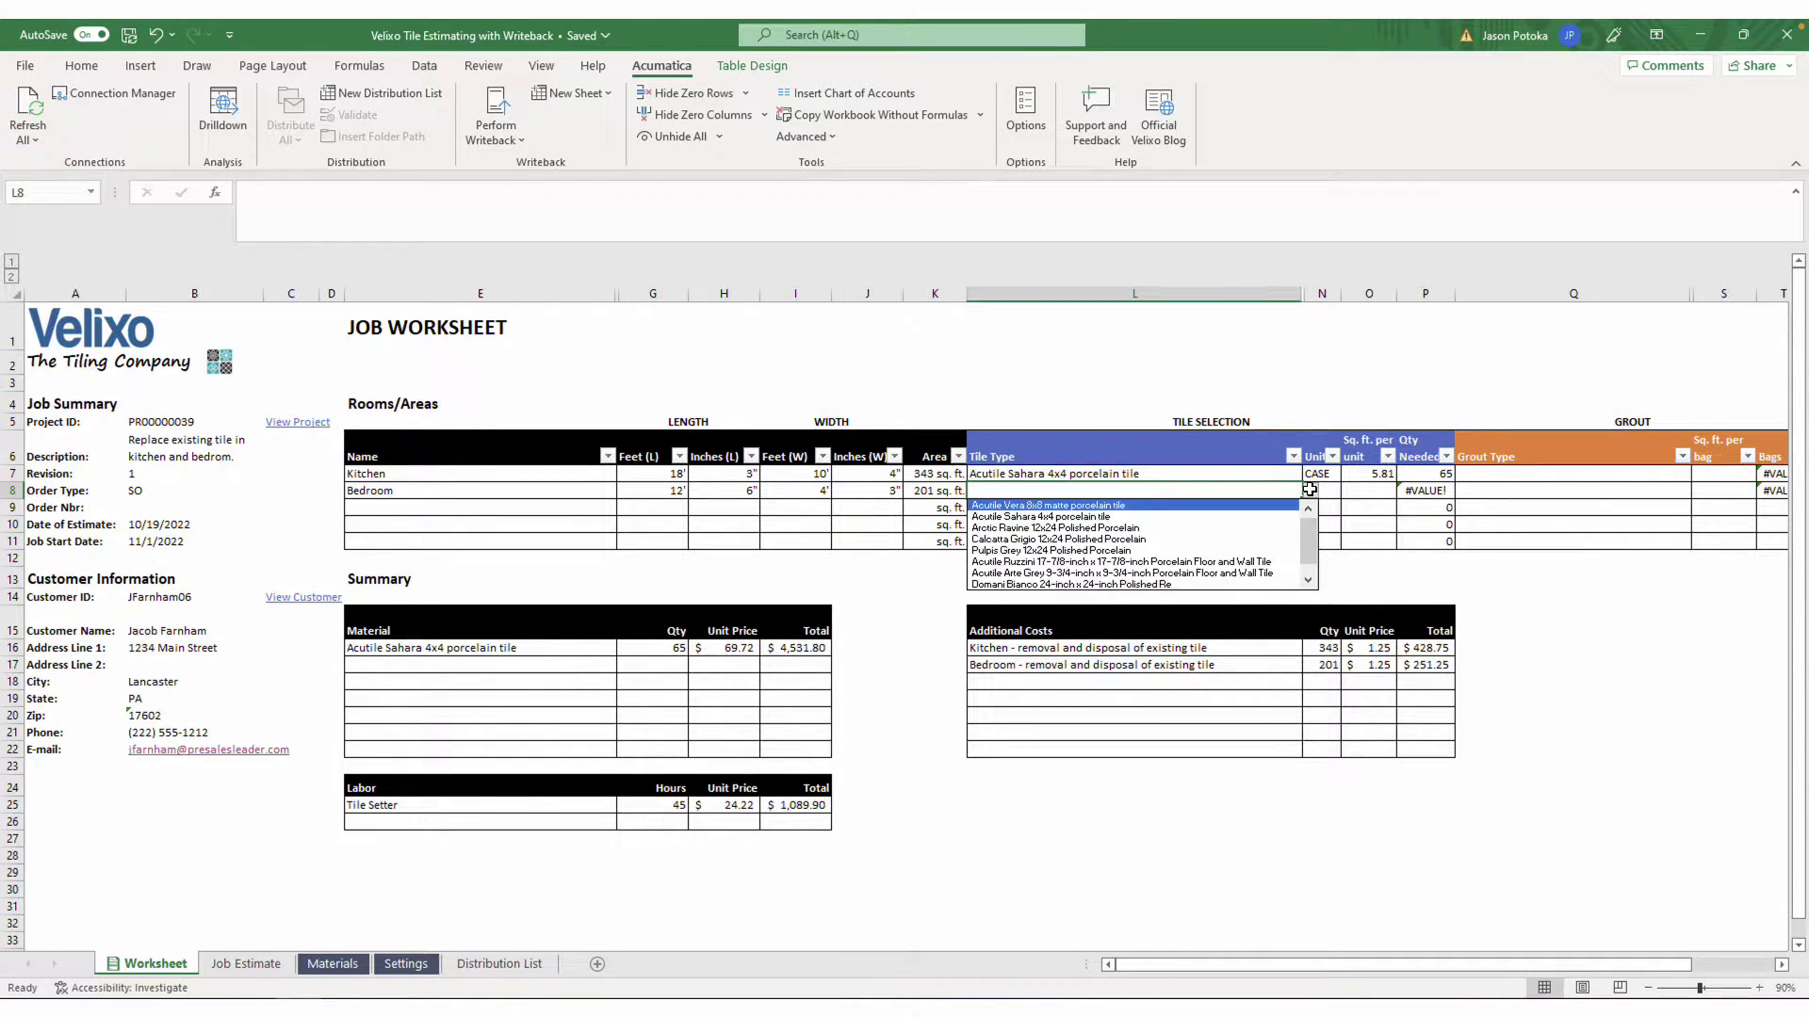
click(1245, 540)
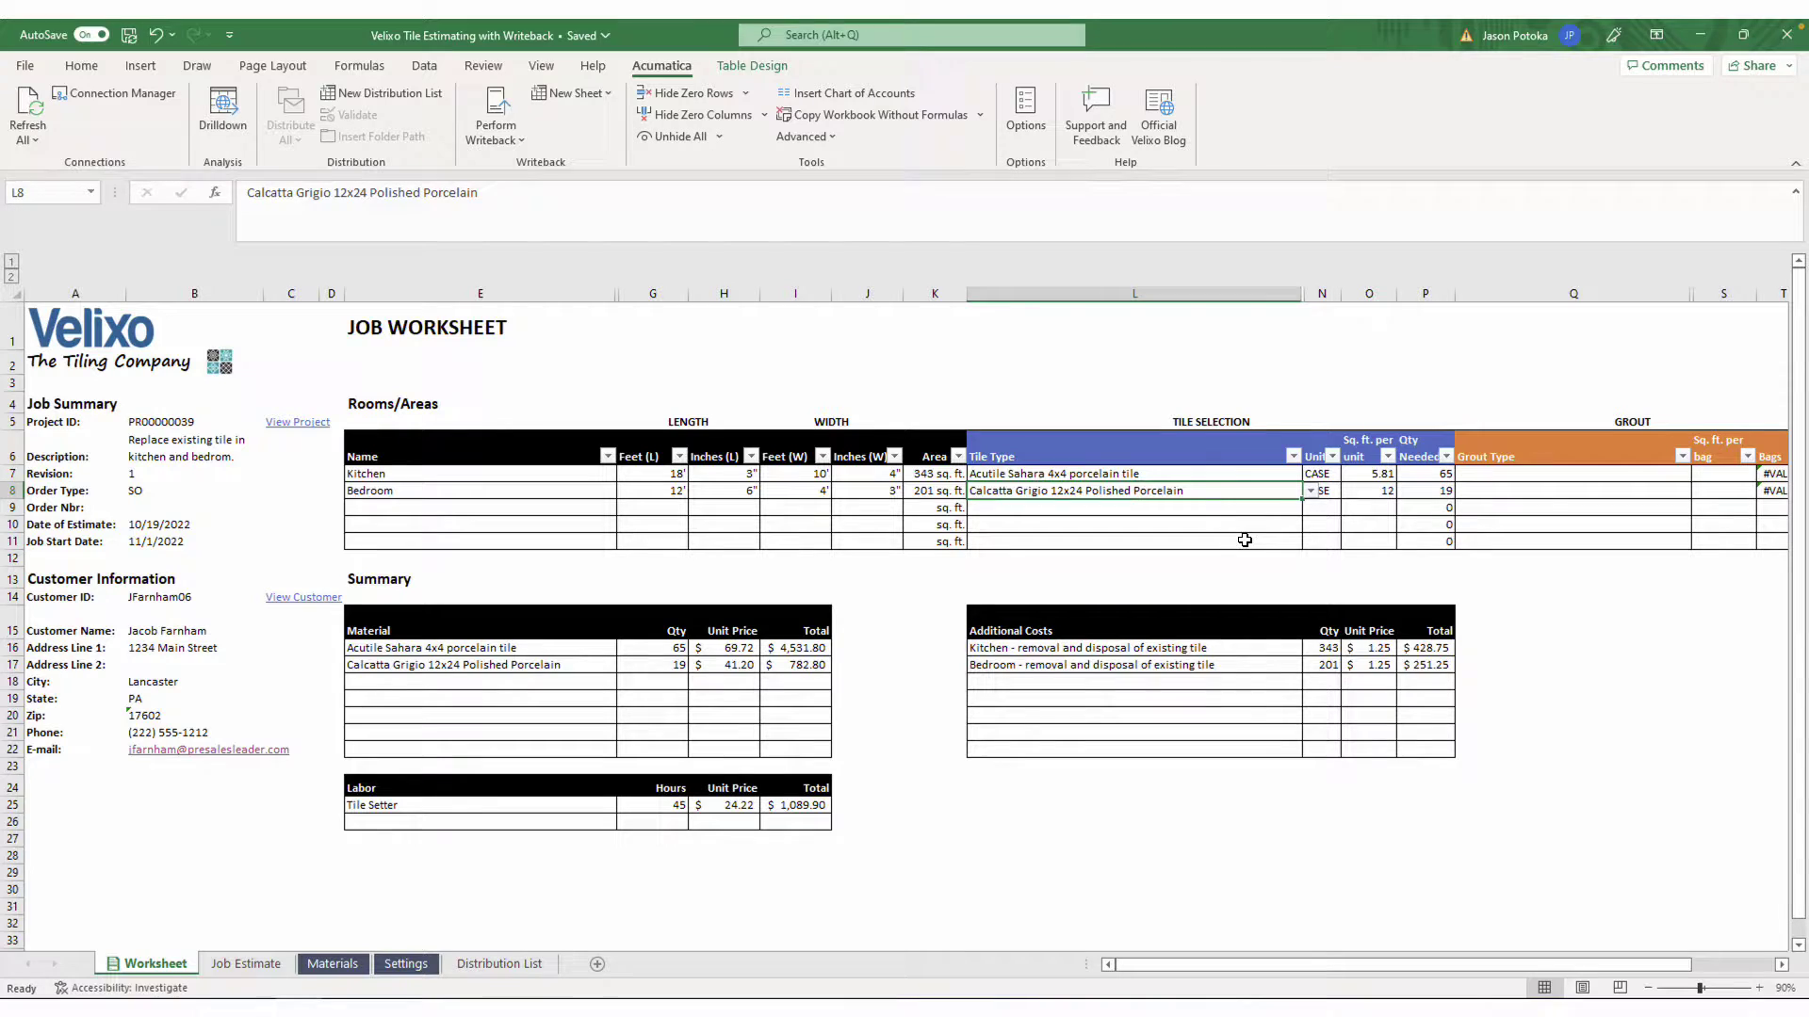
Set white unsanded grout for both Kitchen and Bedroom, then go to the Materials sheet
click(1644, 480)
click(1699, 473)
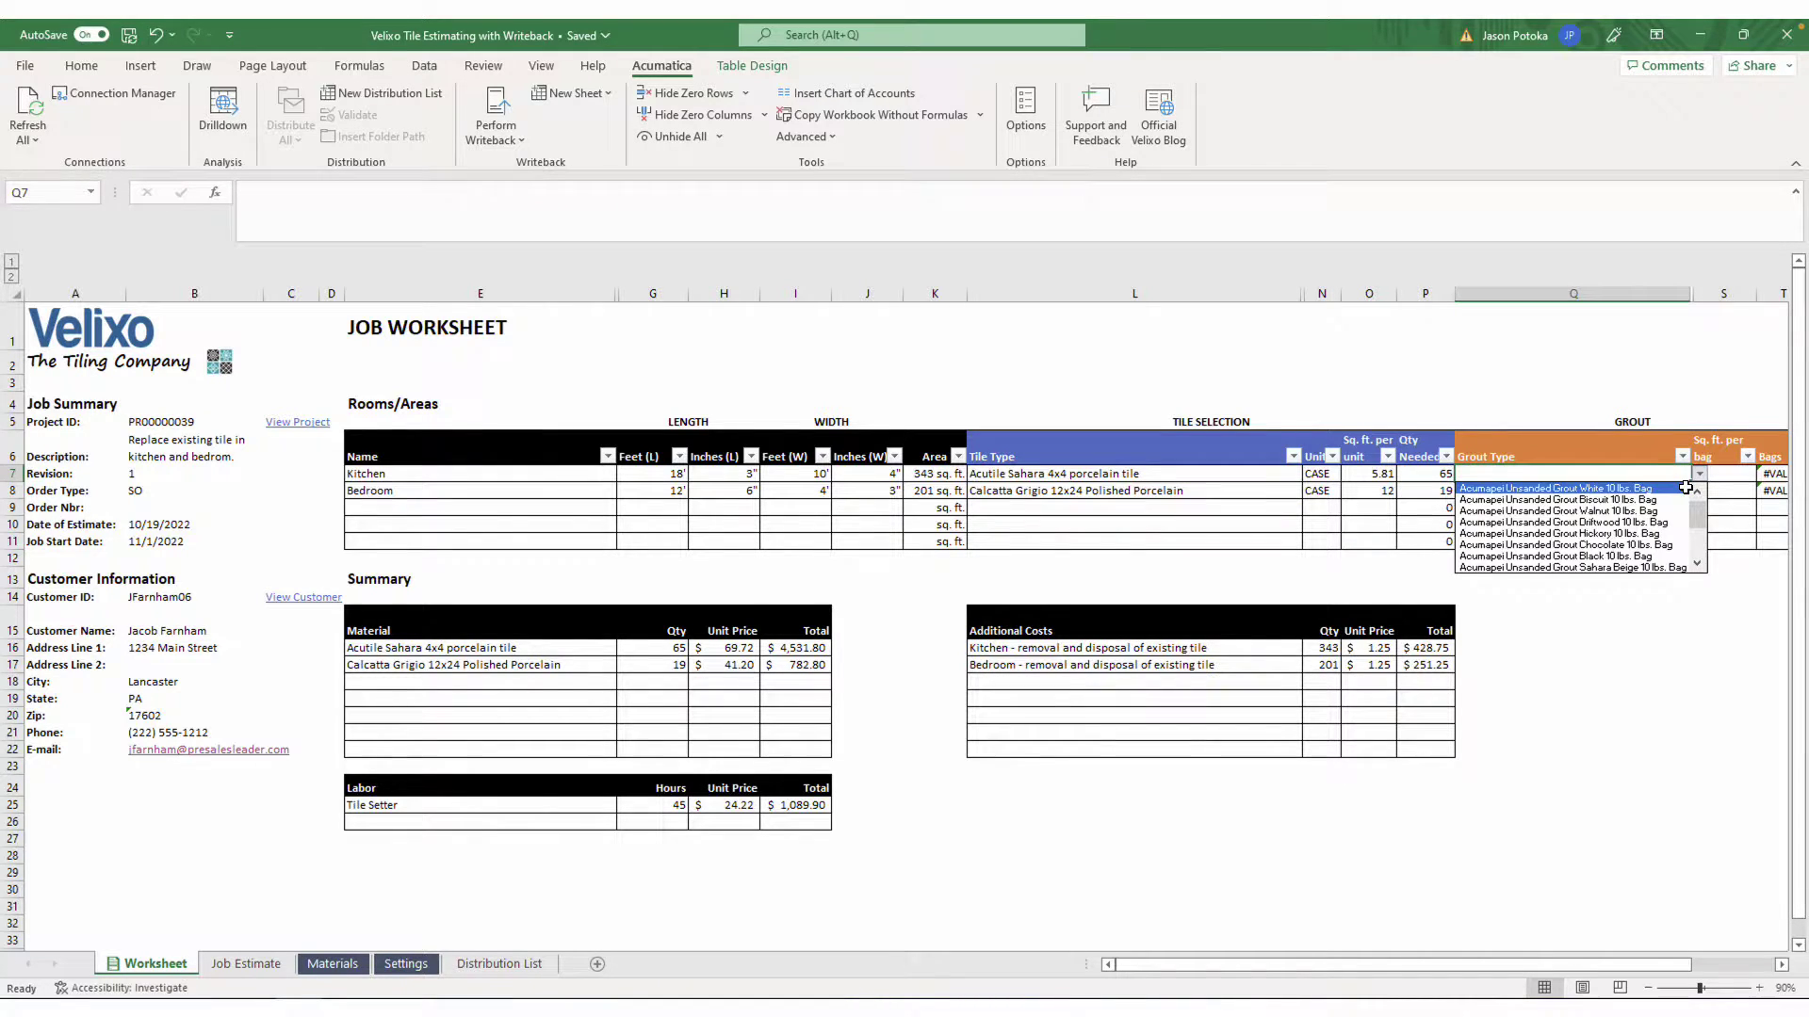
click(1564, 488)
click(1686, 491)
click(1698, 491)
click(1667, 506)
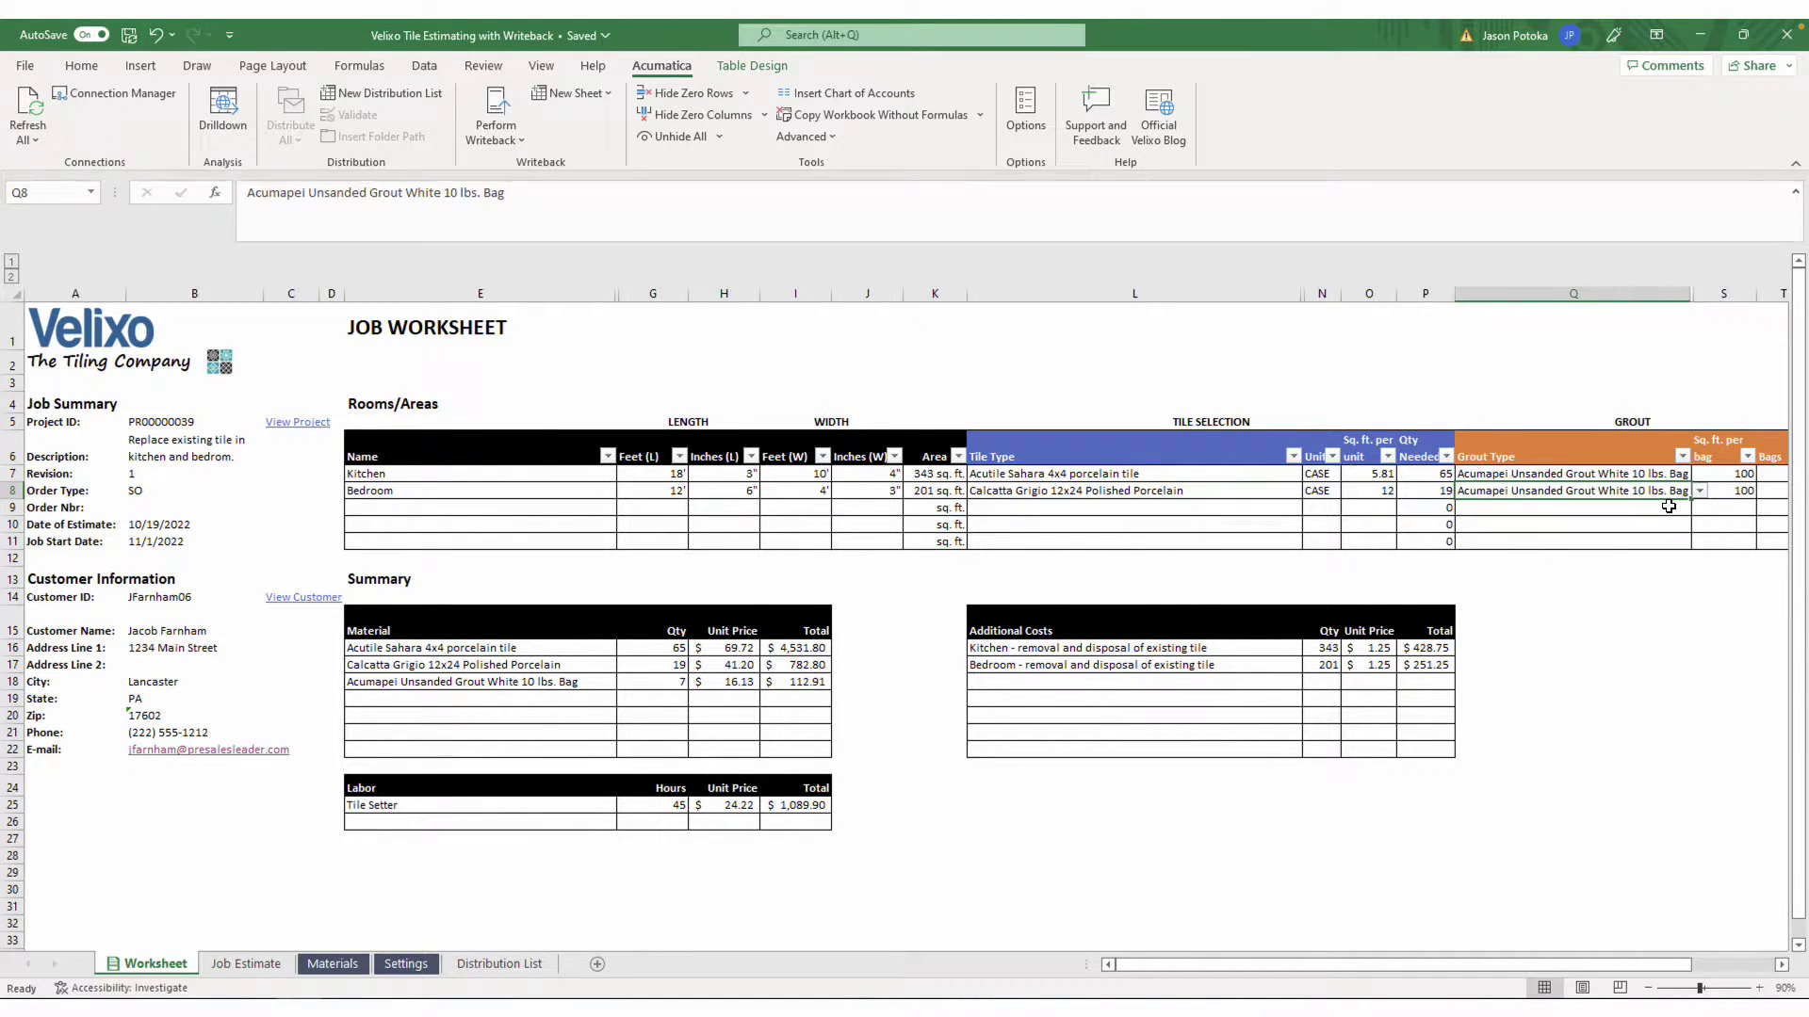
click(341, 966)
Check the GI inventory formula in A2 and refresh all data from Acumatica
click(104, 299)
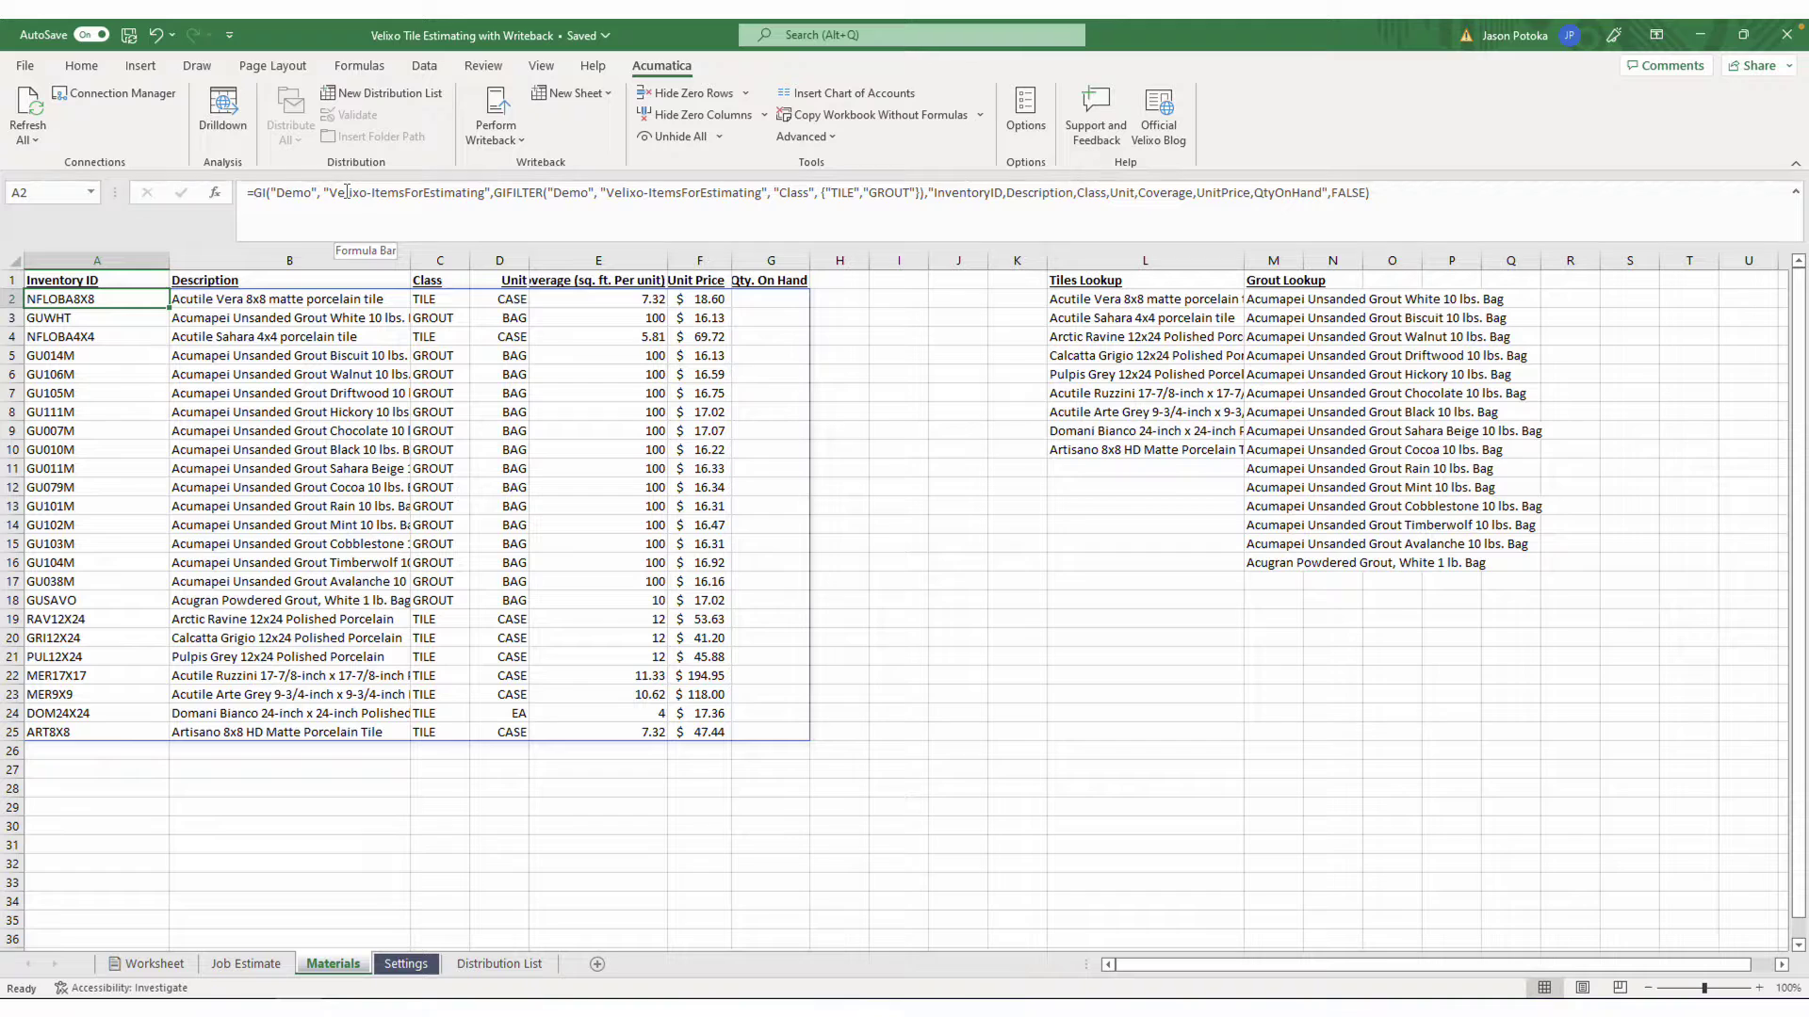
click(26, 102)
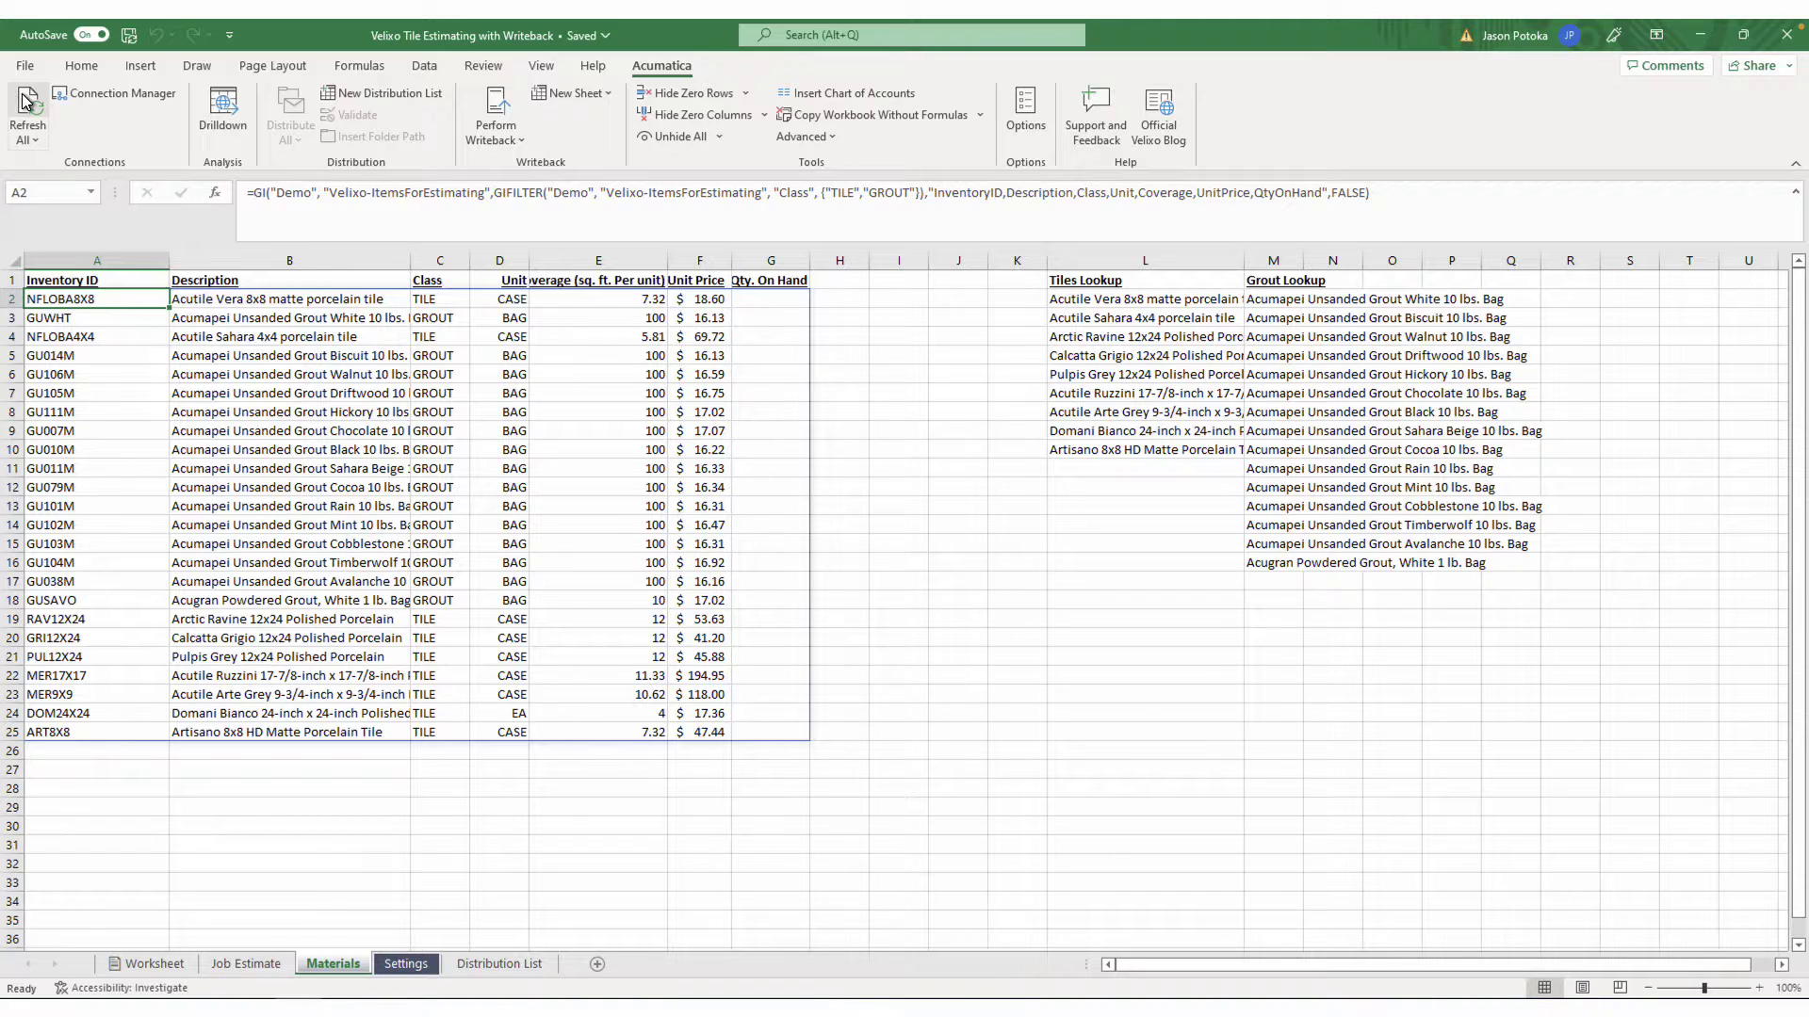
Return to the Job Worksheet and check its sheet protection options
click(163, 959)
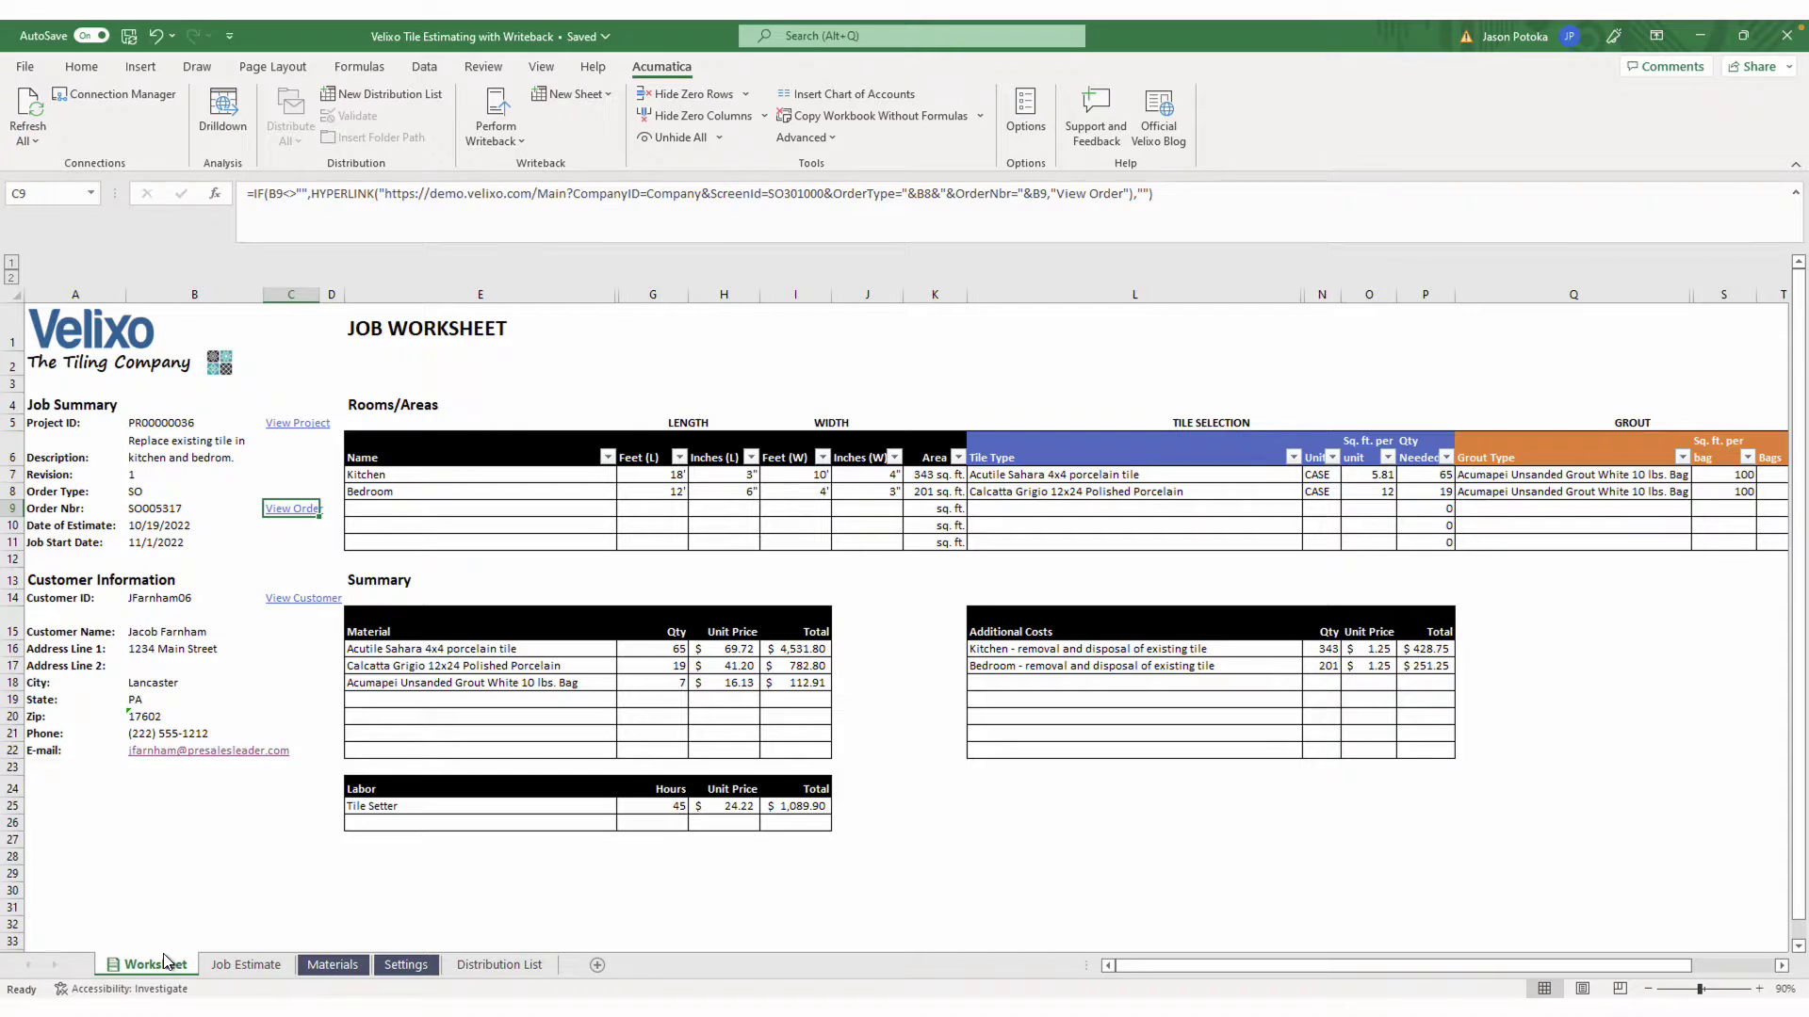
right_click(162, 953)
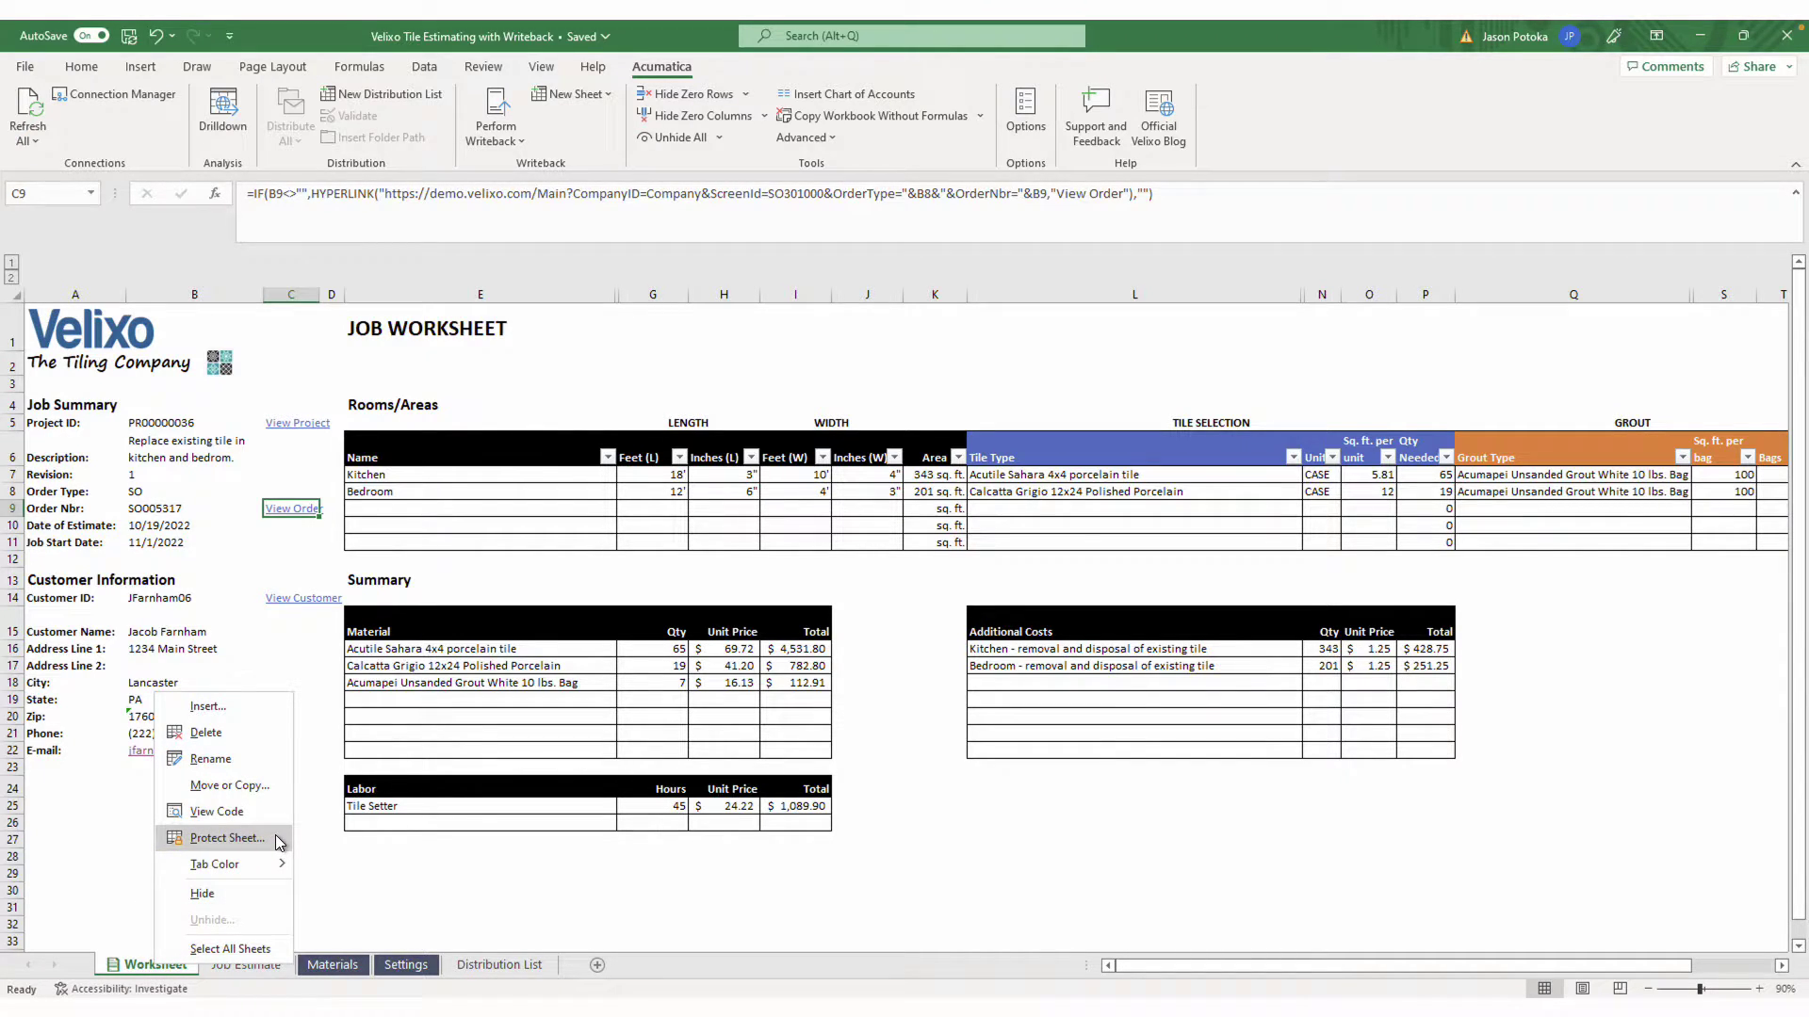
click(363, 910)
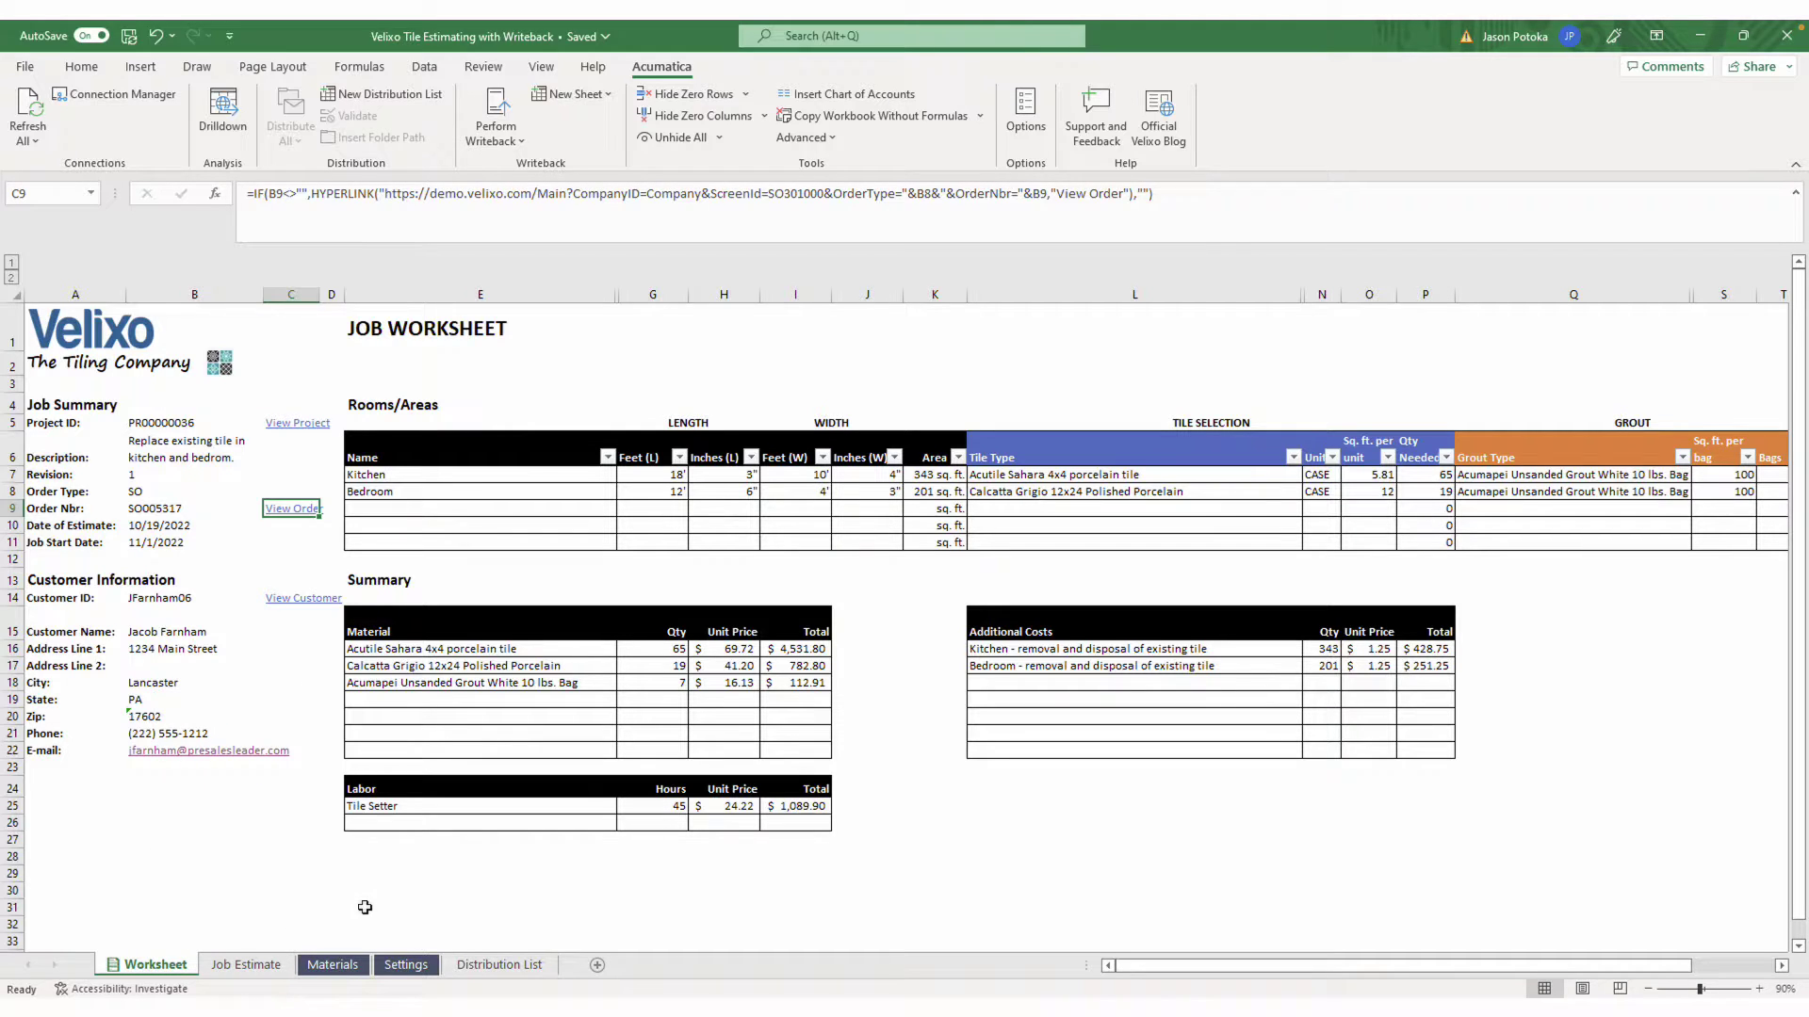
On the Job Estimate quote, confirm the material description and city line are locked against edits
click(258, 965)
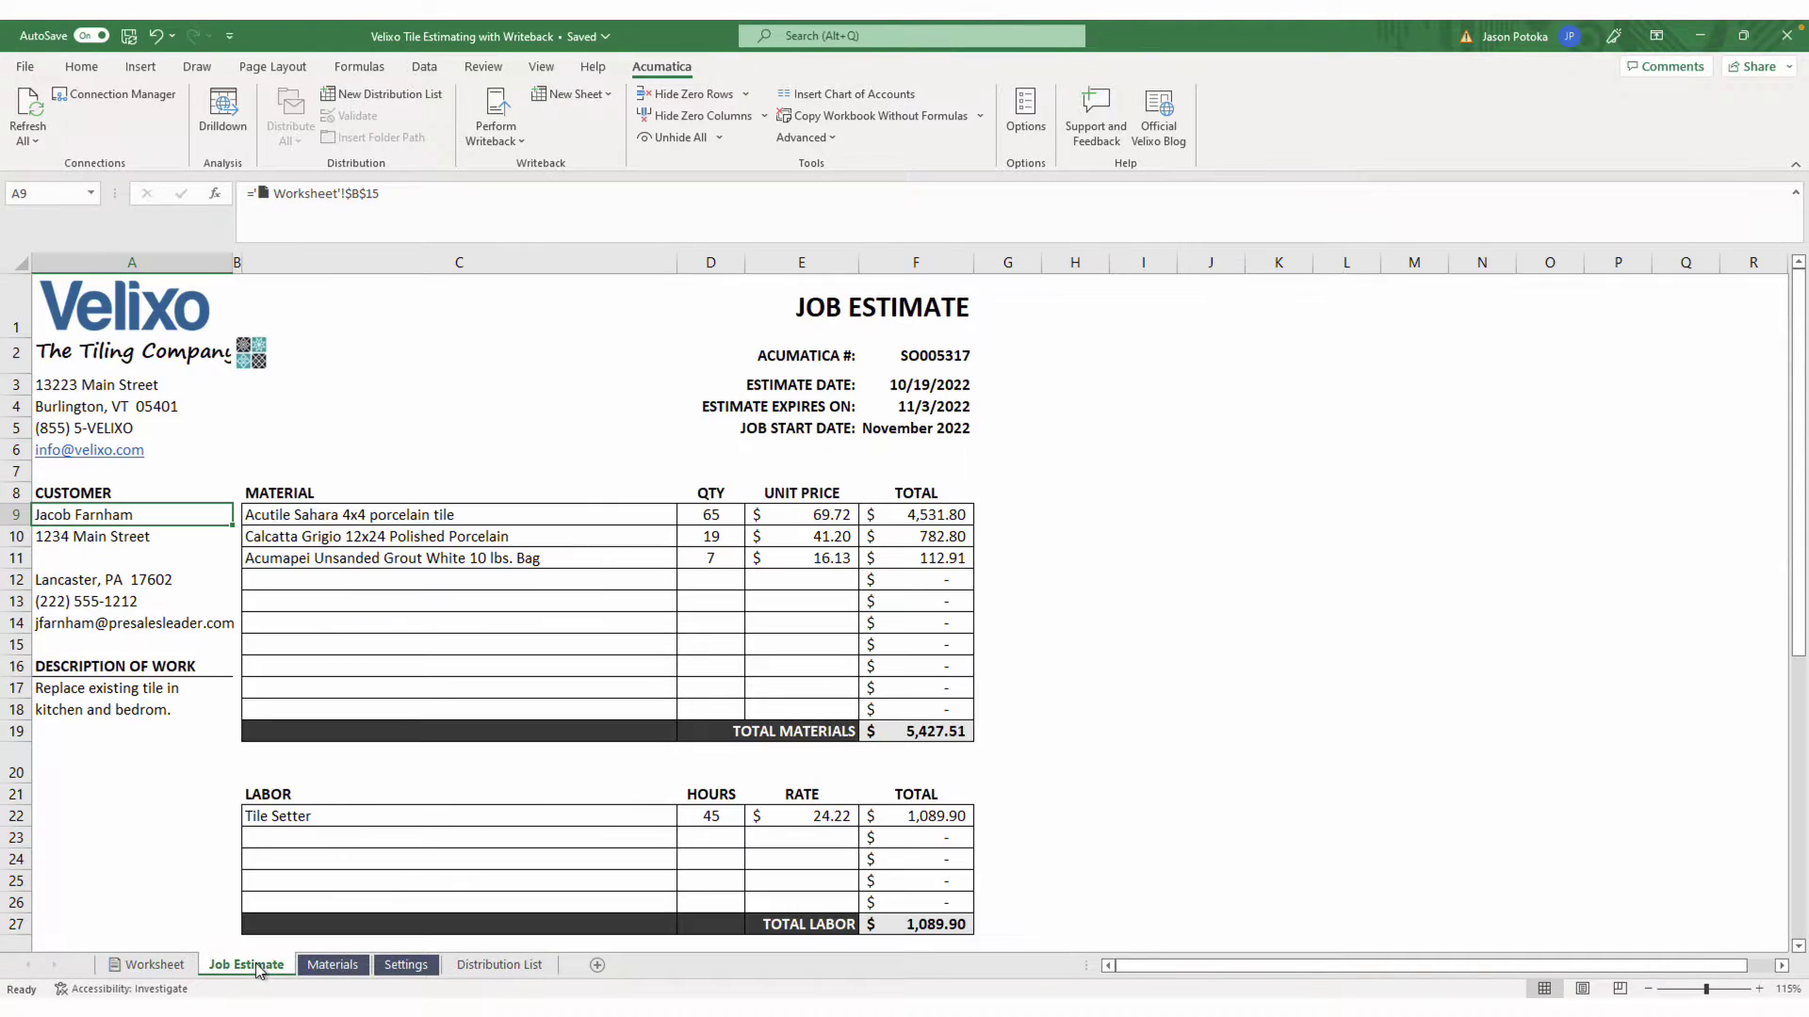
click(466, 557)
click(467, 558)
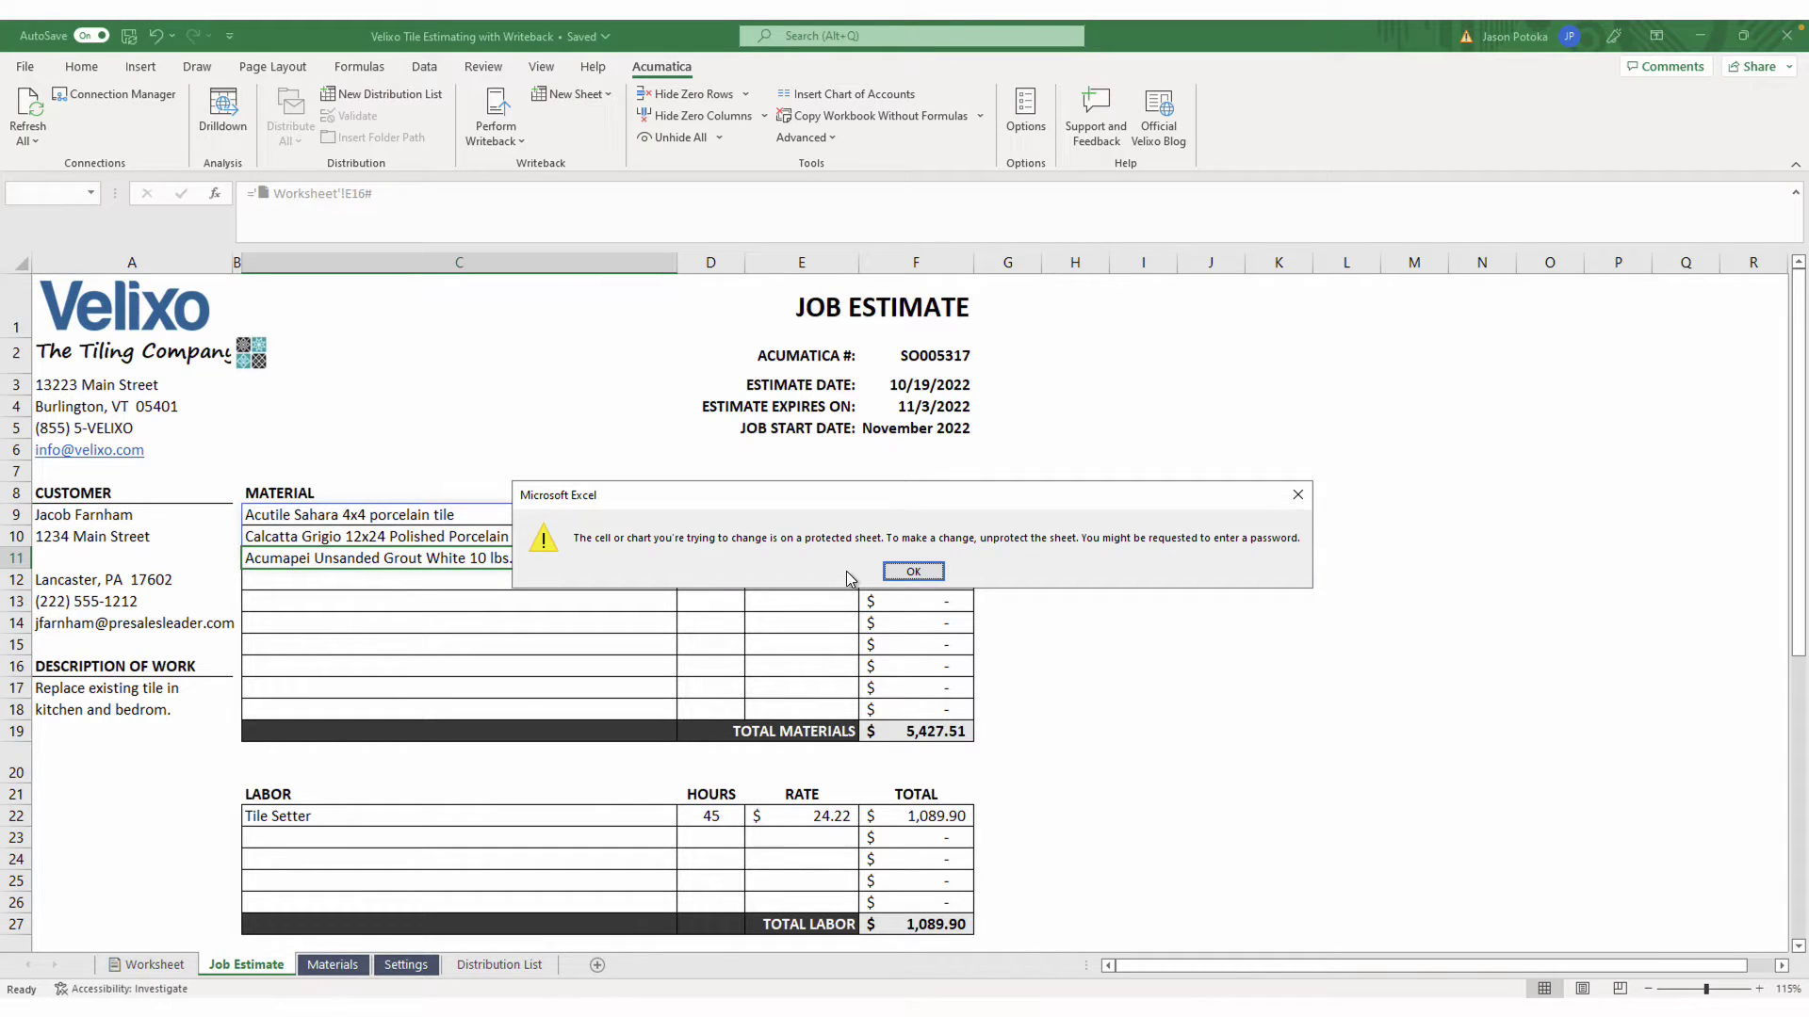
click(906, 576)
click(133, 578)
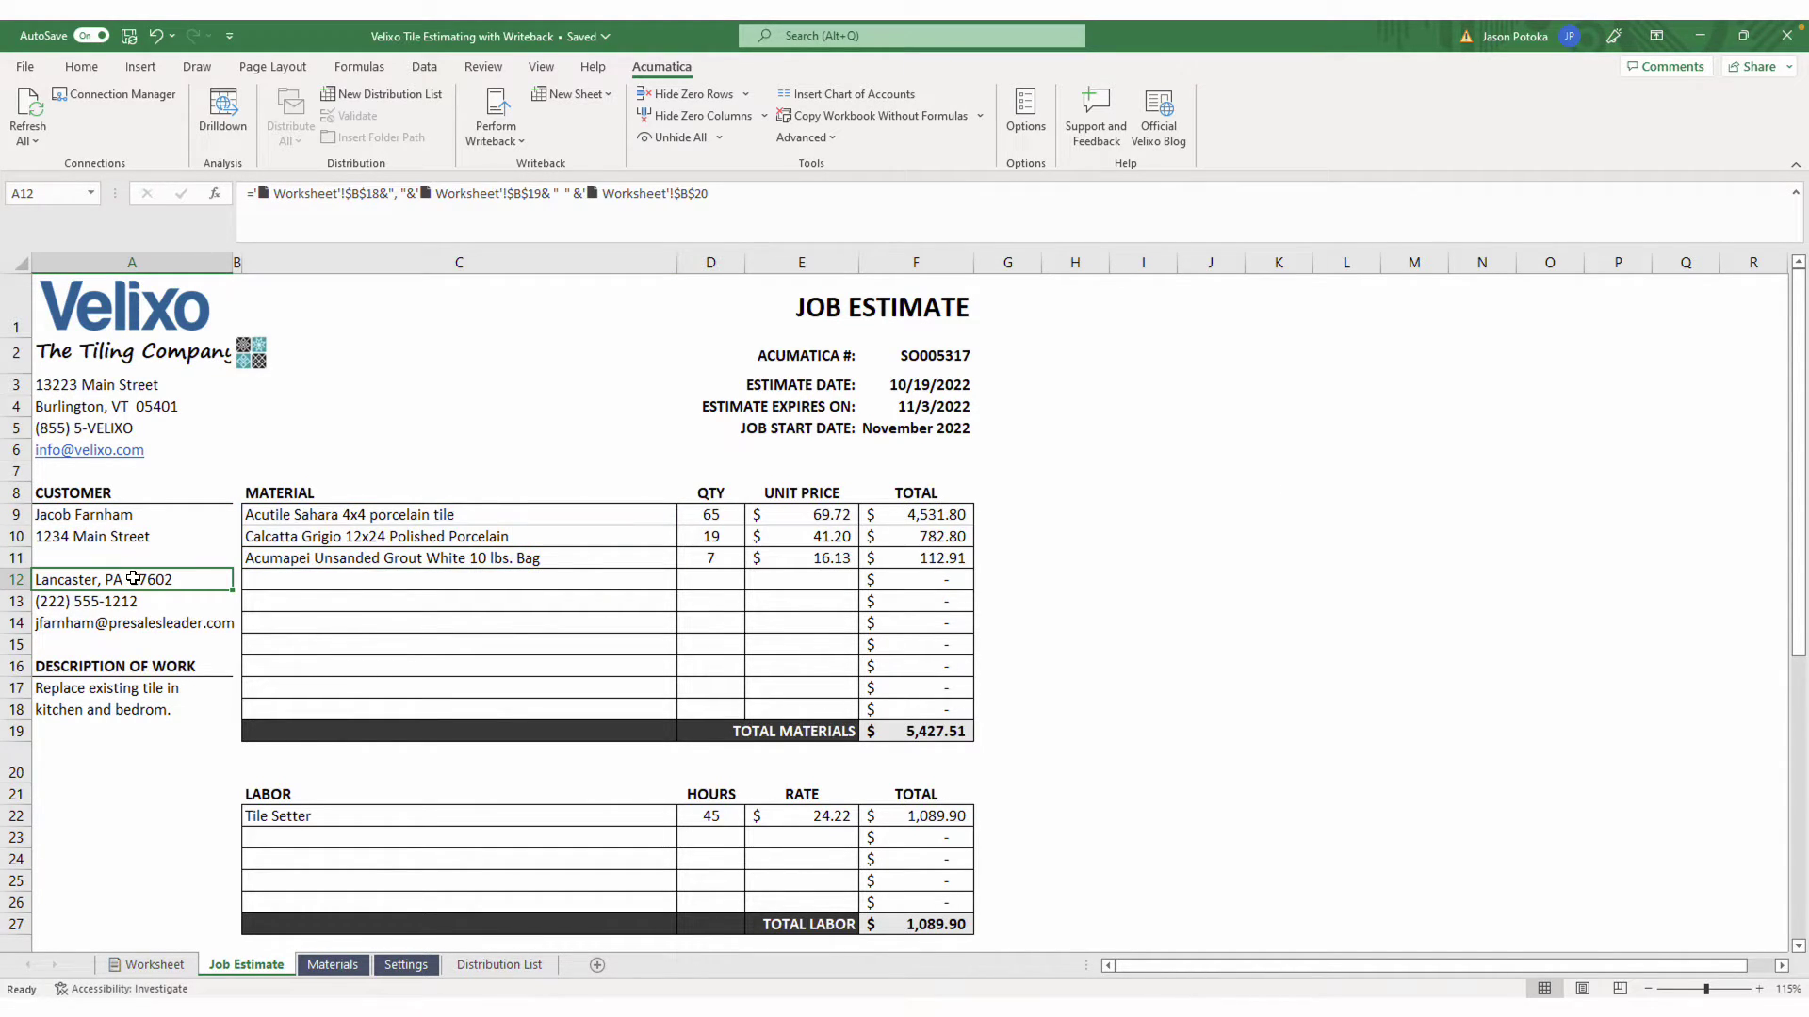
double_click(137, 584)
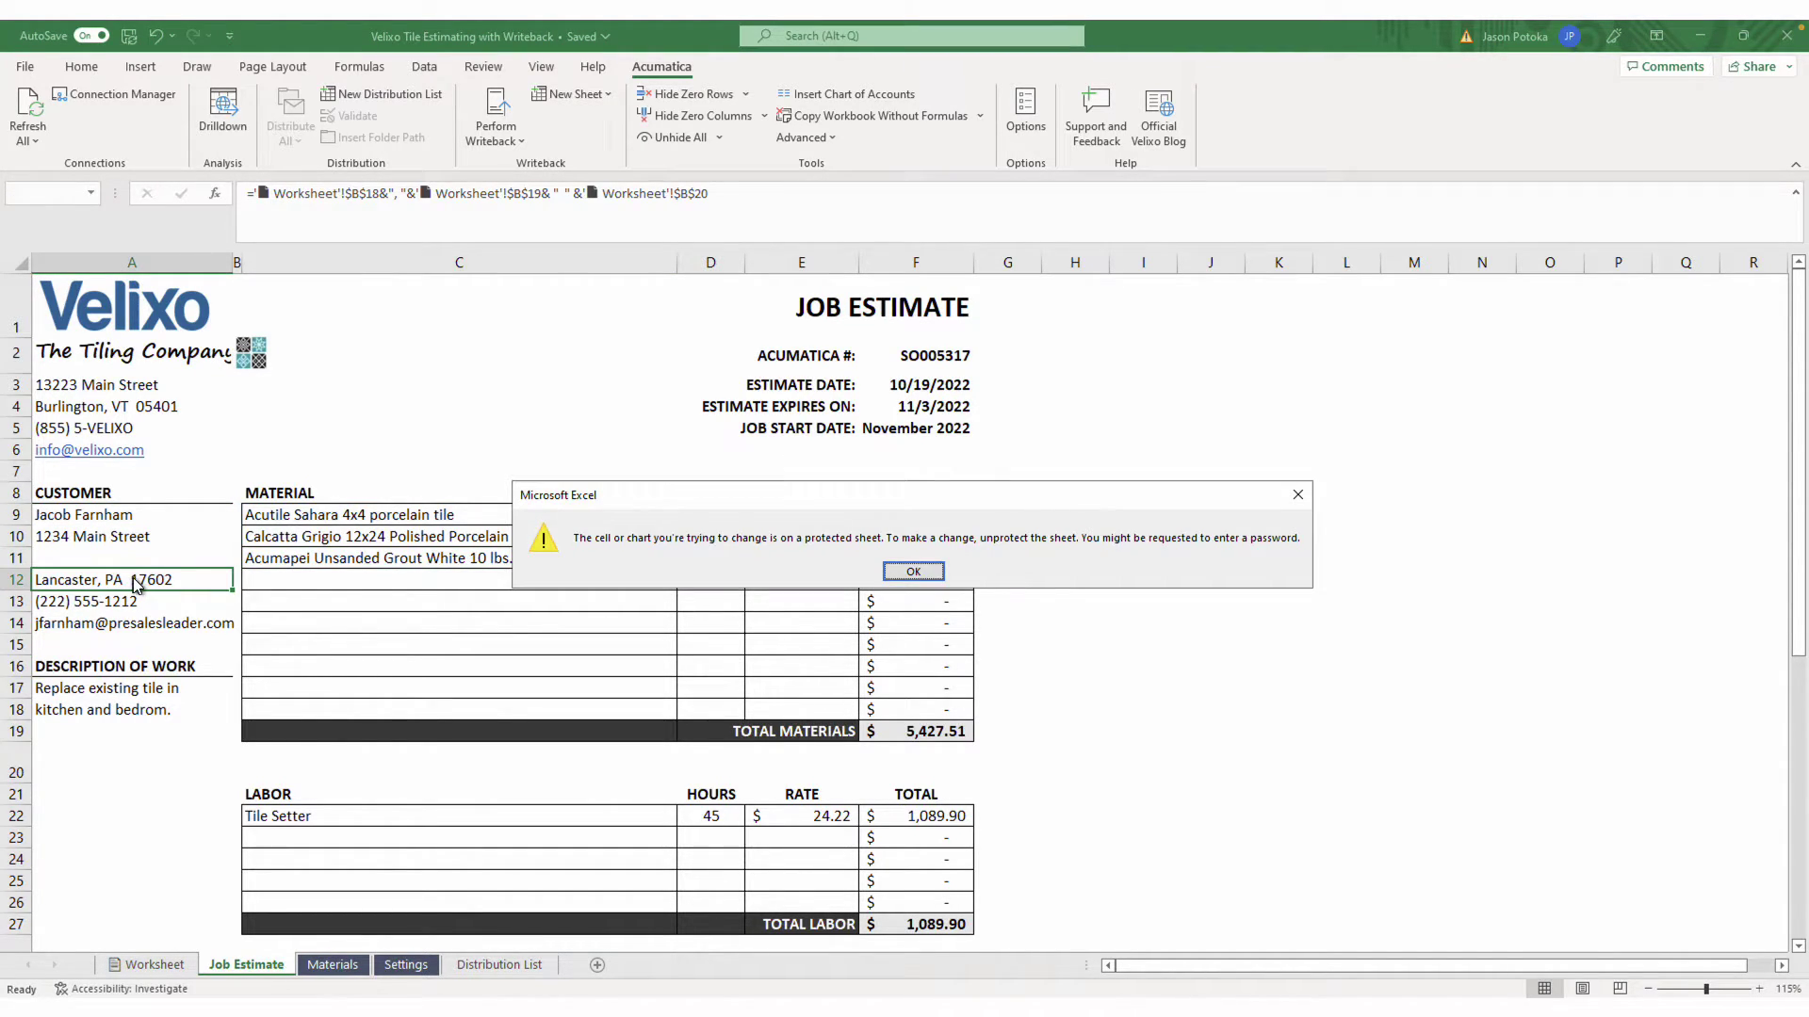
click(918, 578)
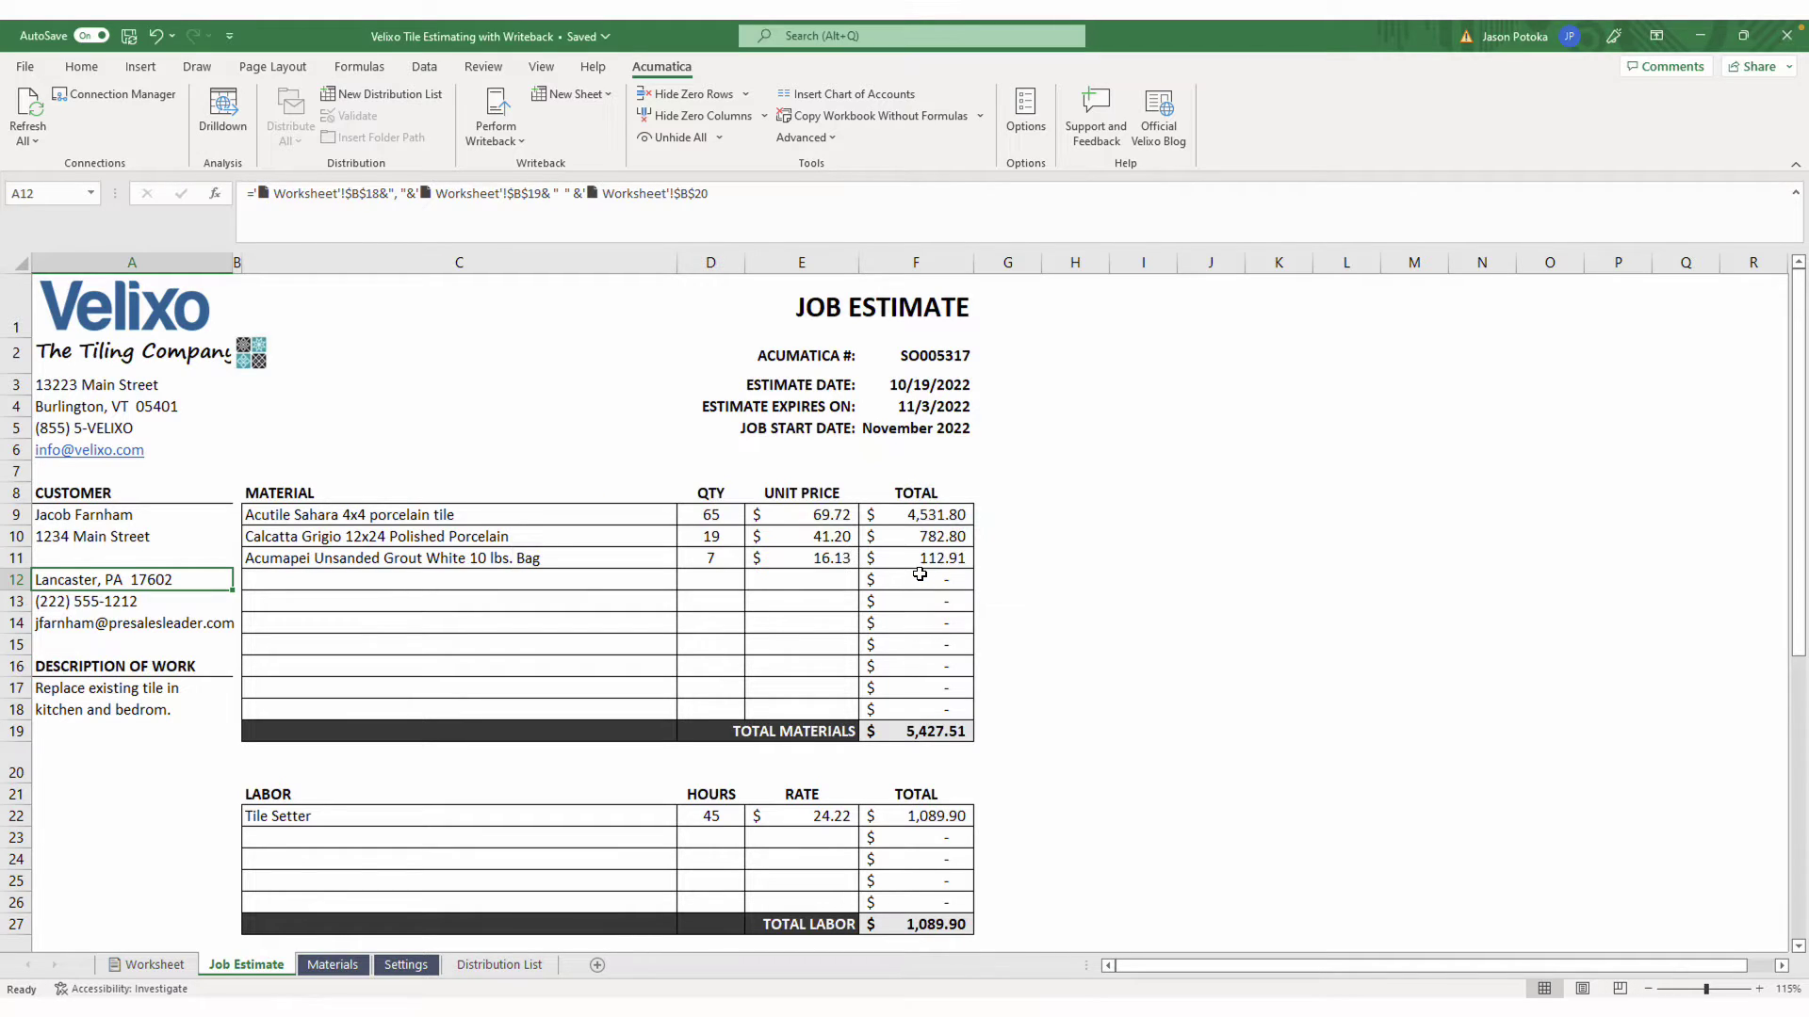
Start Unprotect Sheet on Job Estimate, then cancel so it stays protected
right_click(273, 965)
click(350, 833)
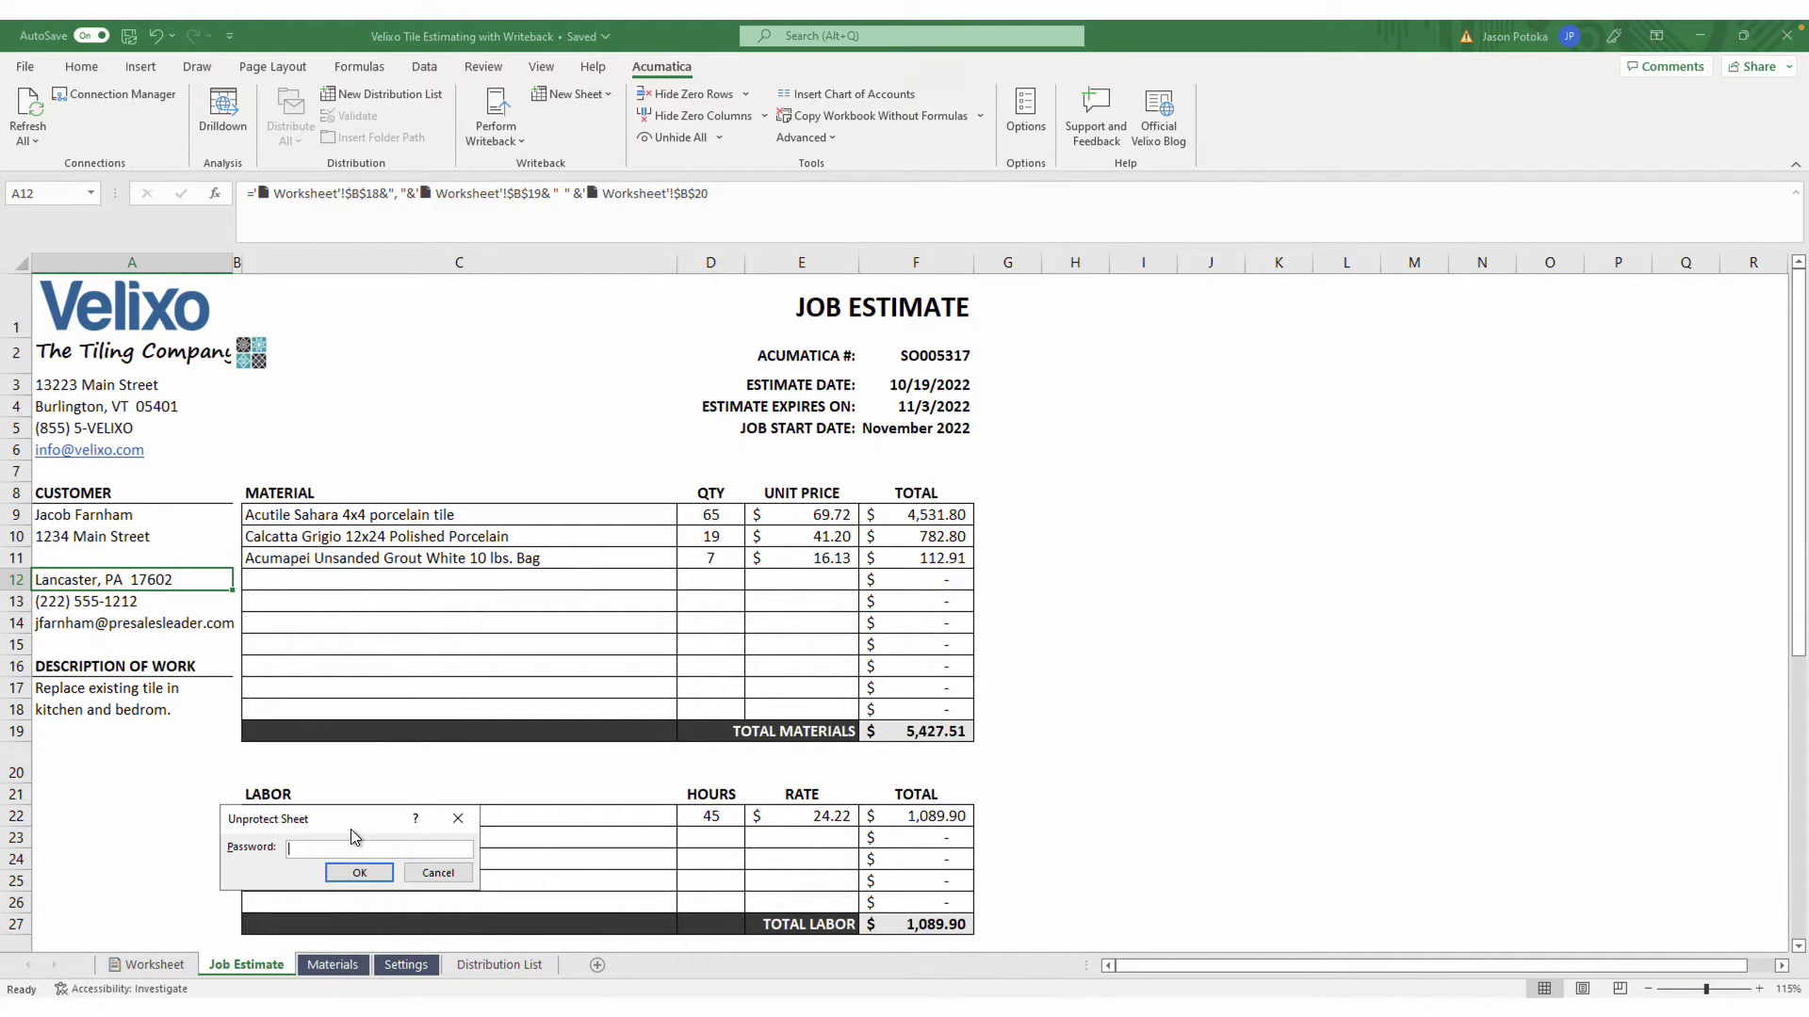
click(461, 820)
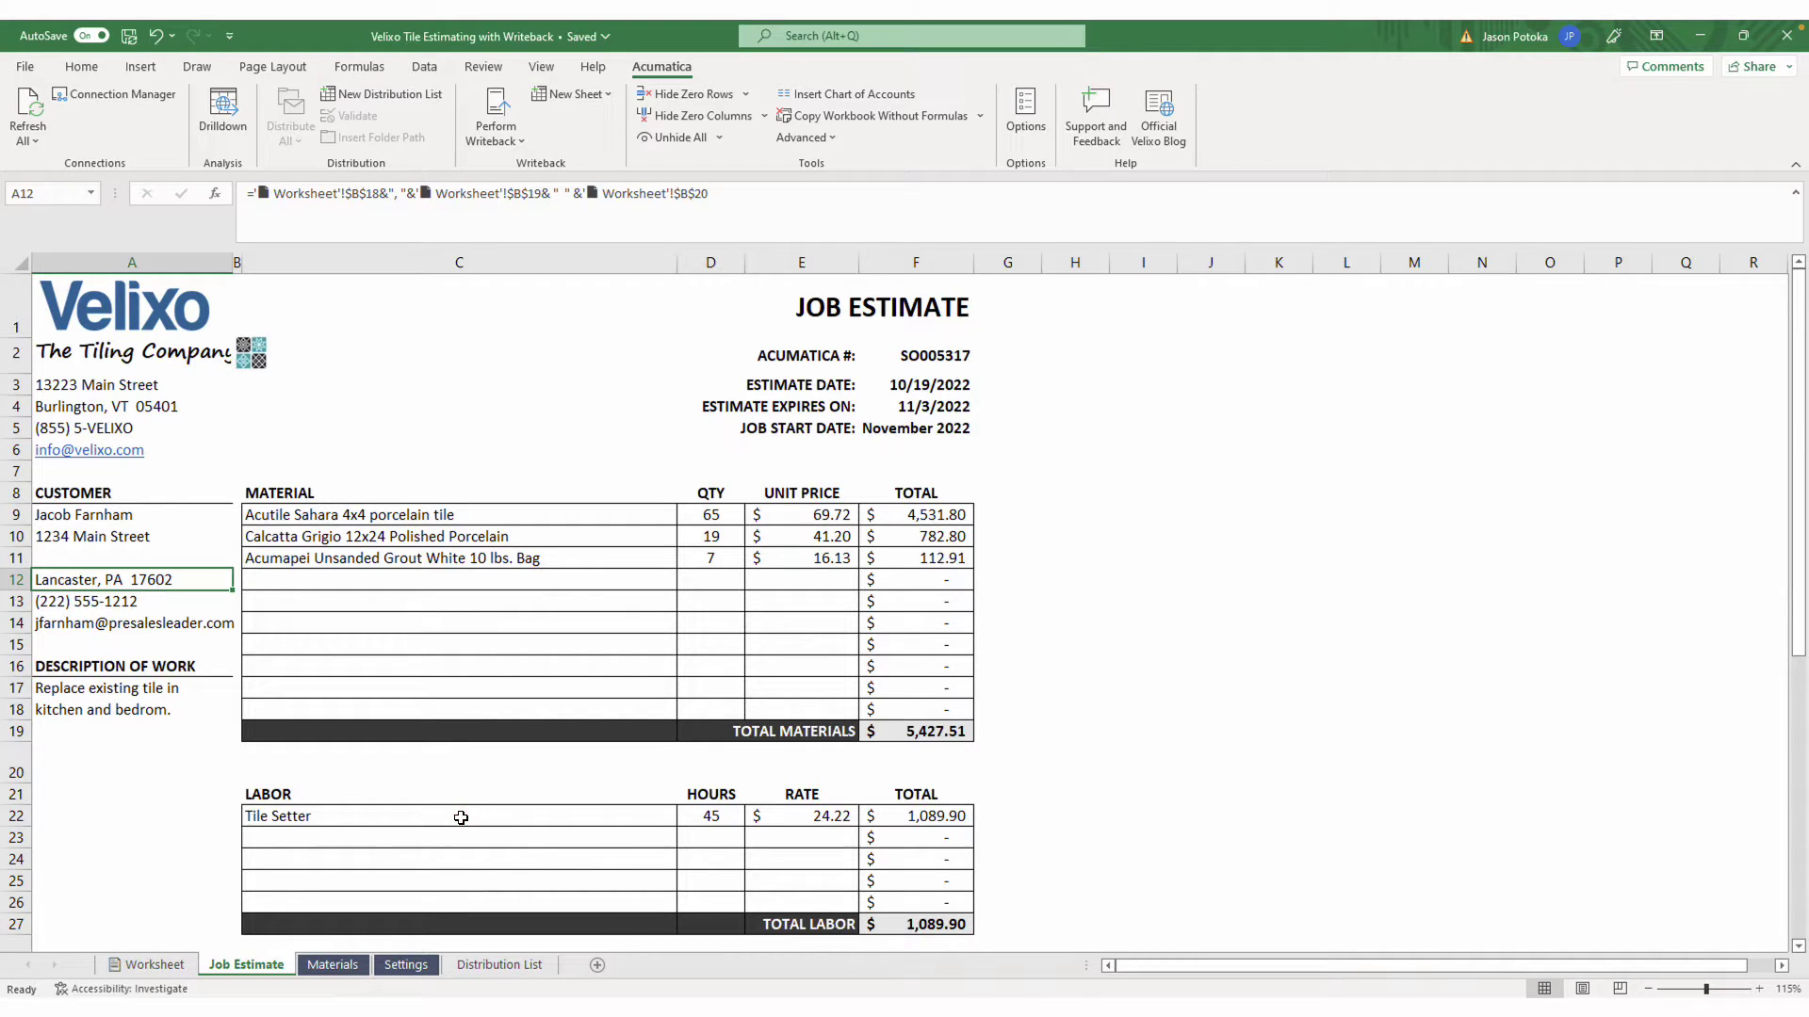
Select the Kitchen and Bedroom area cells K7:K8 and keep Locked checked in Format Cells
click(155, 965)
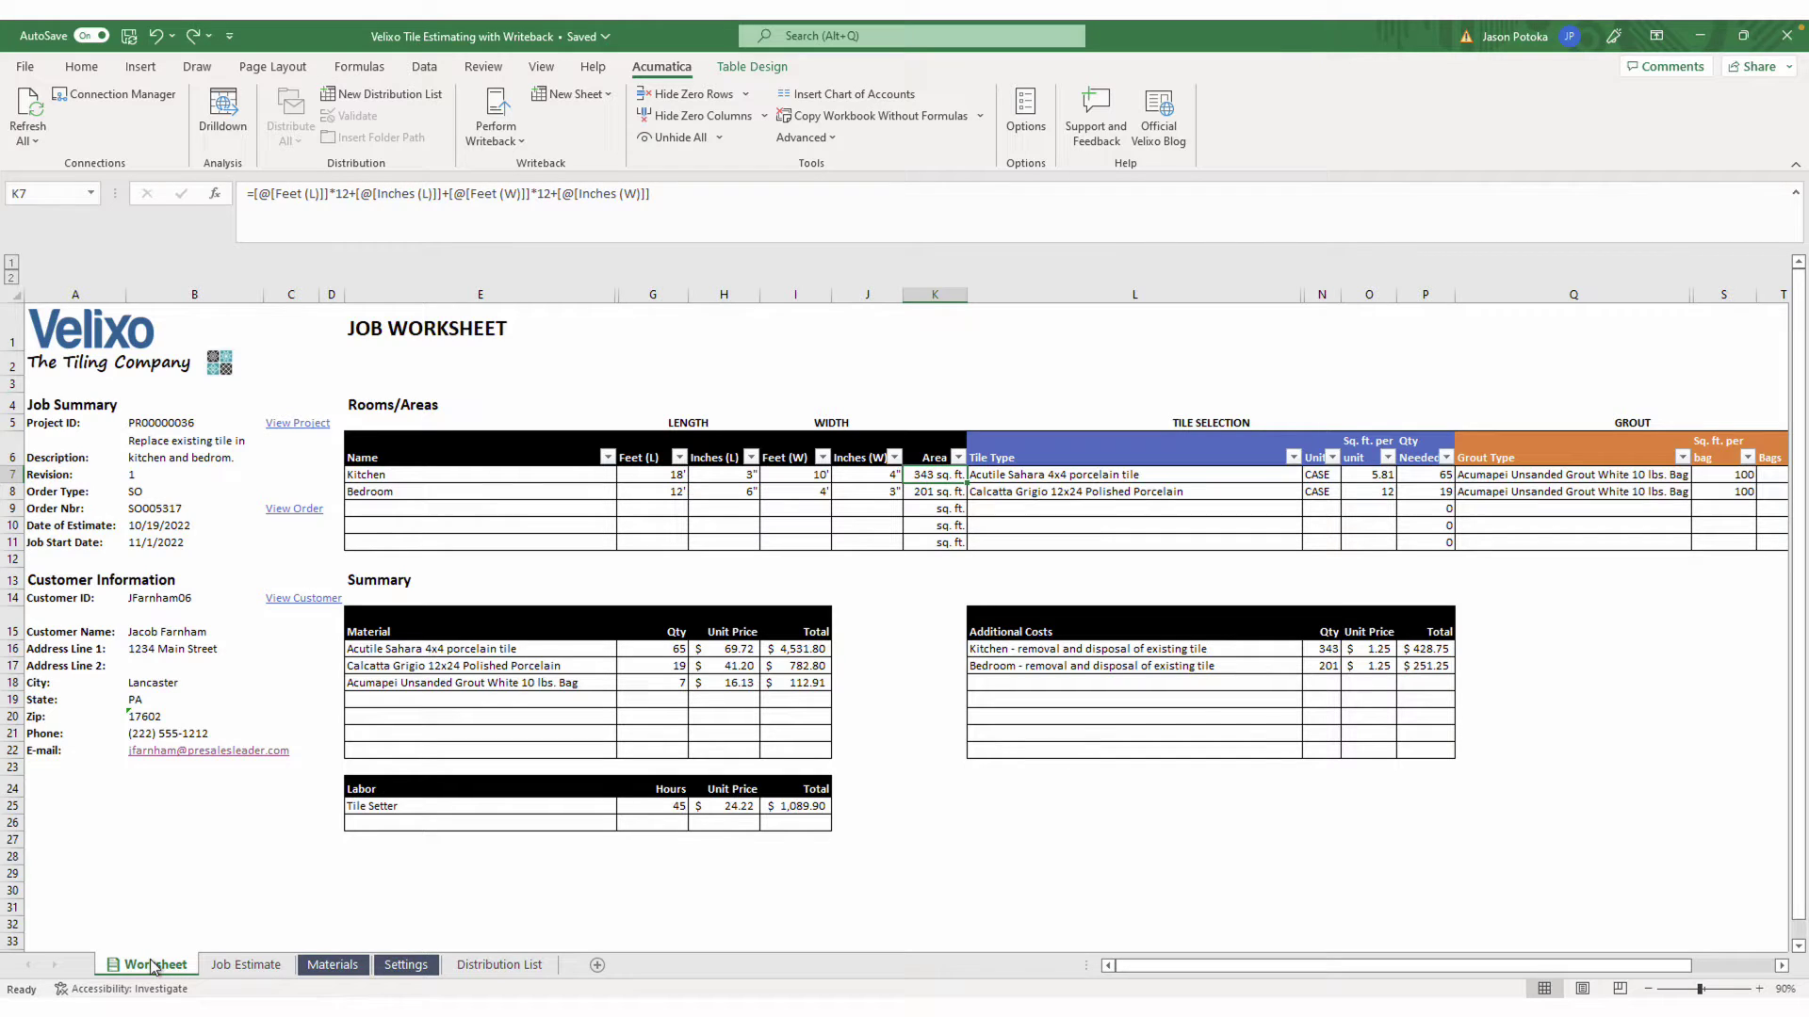
click(192, 459)
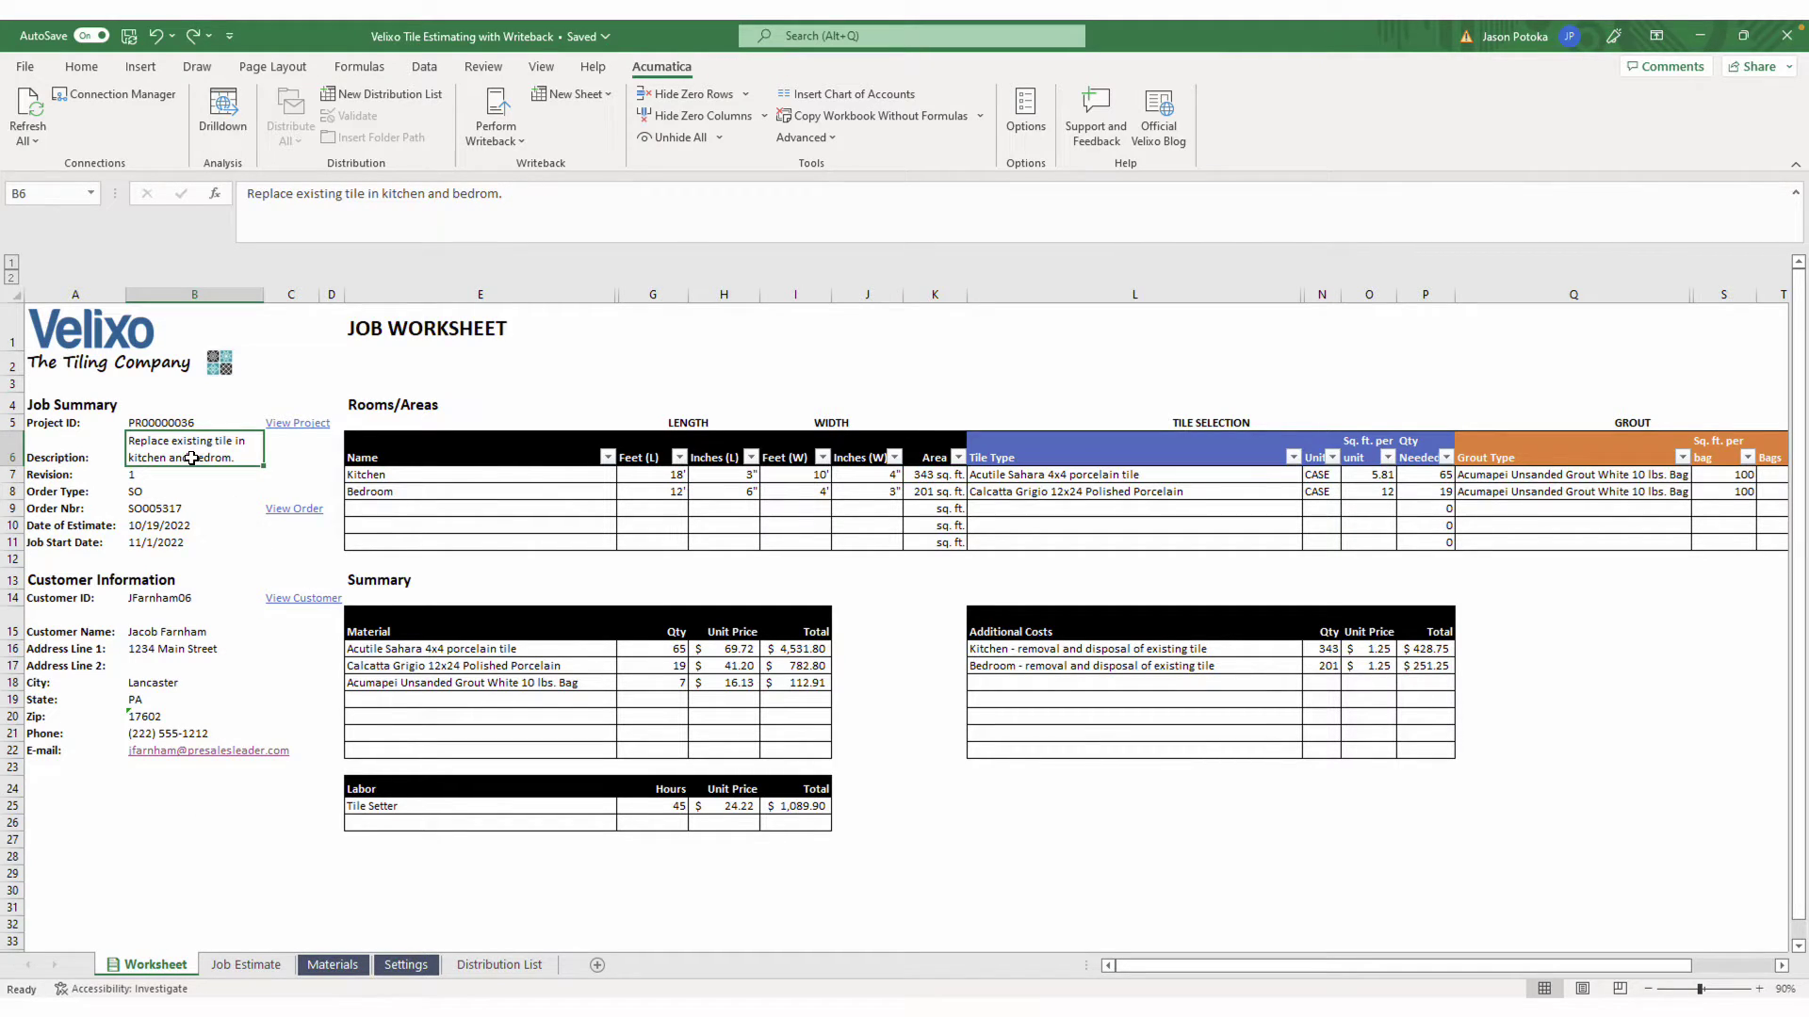
drag(445, 477, 850, 491)
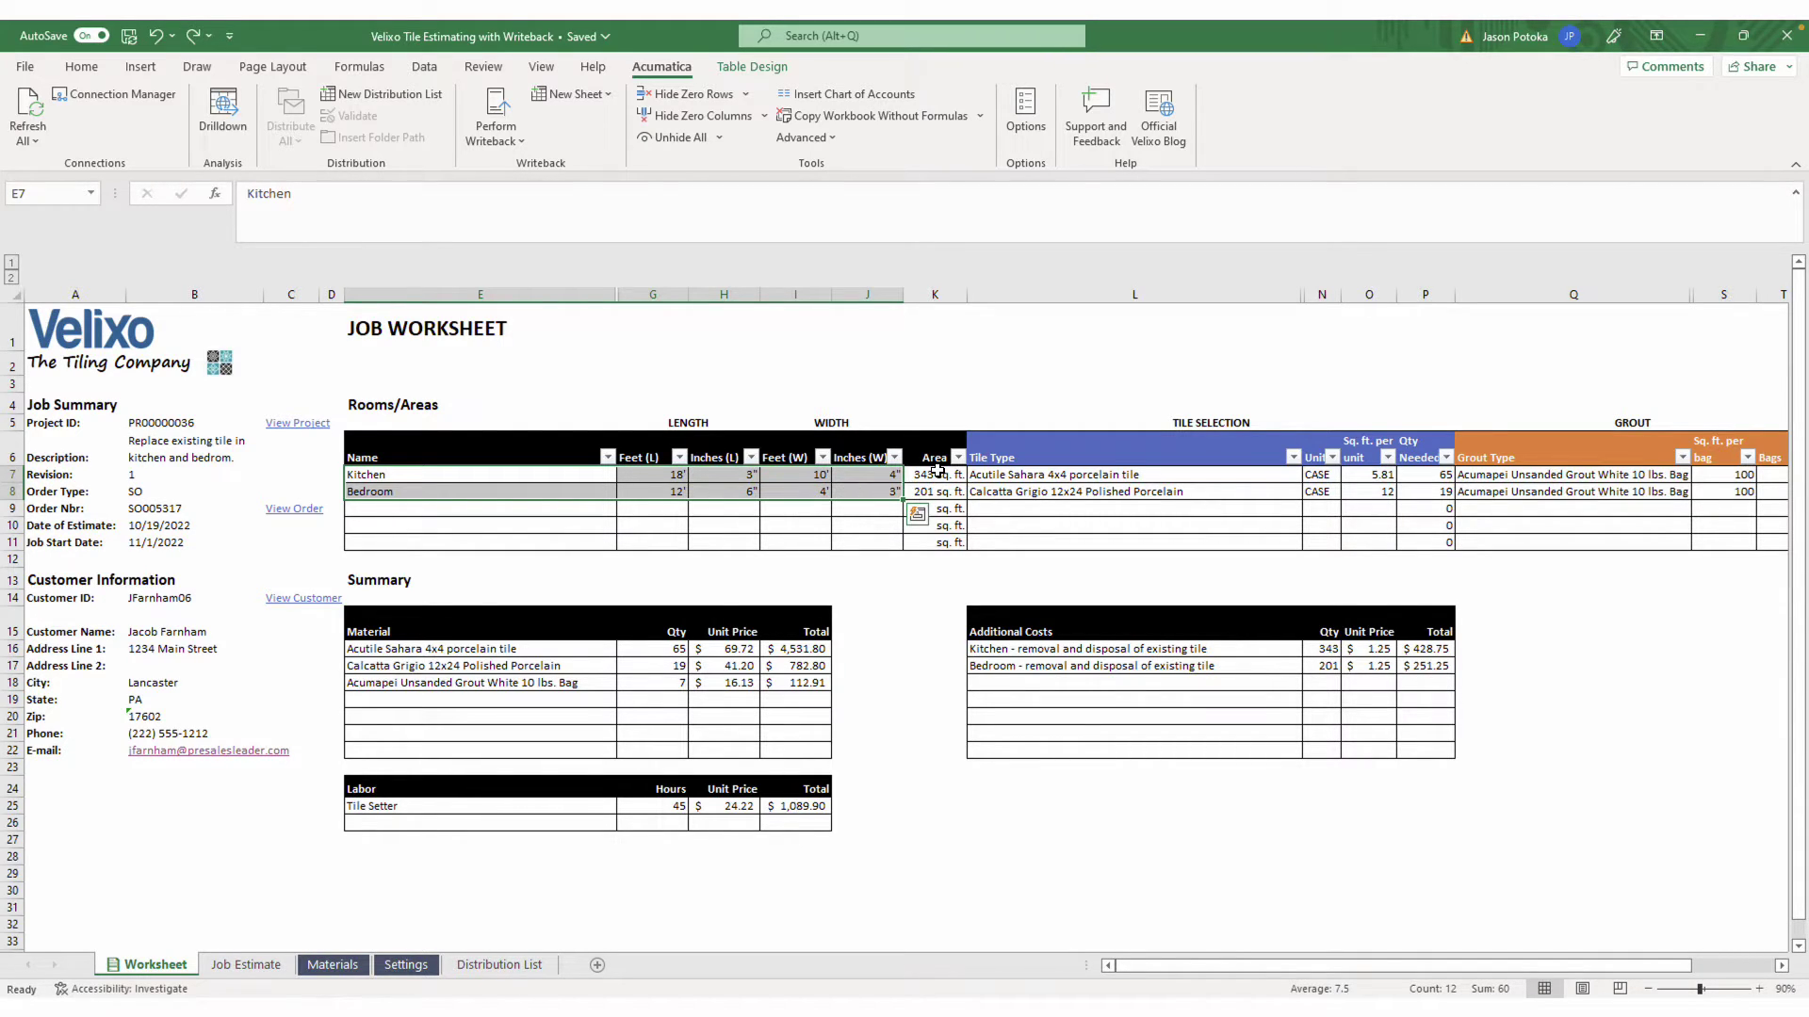
click(933, 474)
drag(928, 476, 930, 488)
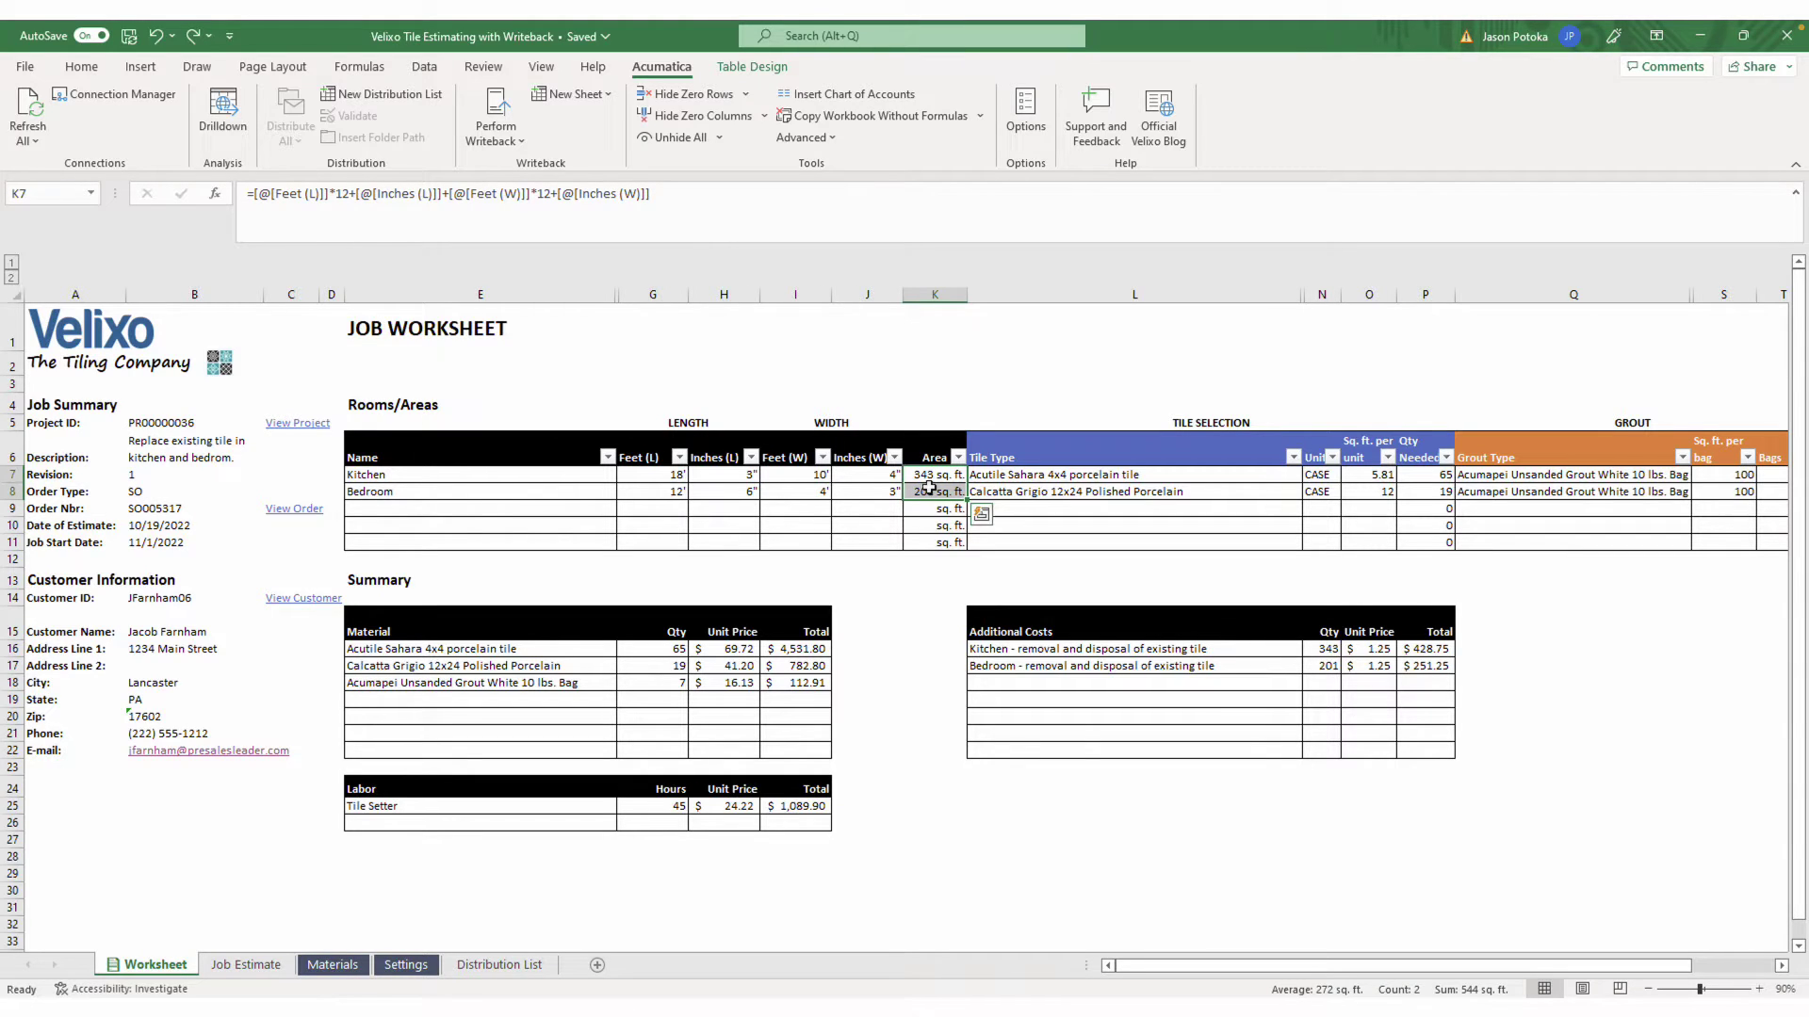
right_click(930, 488)
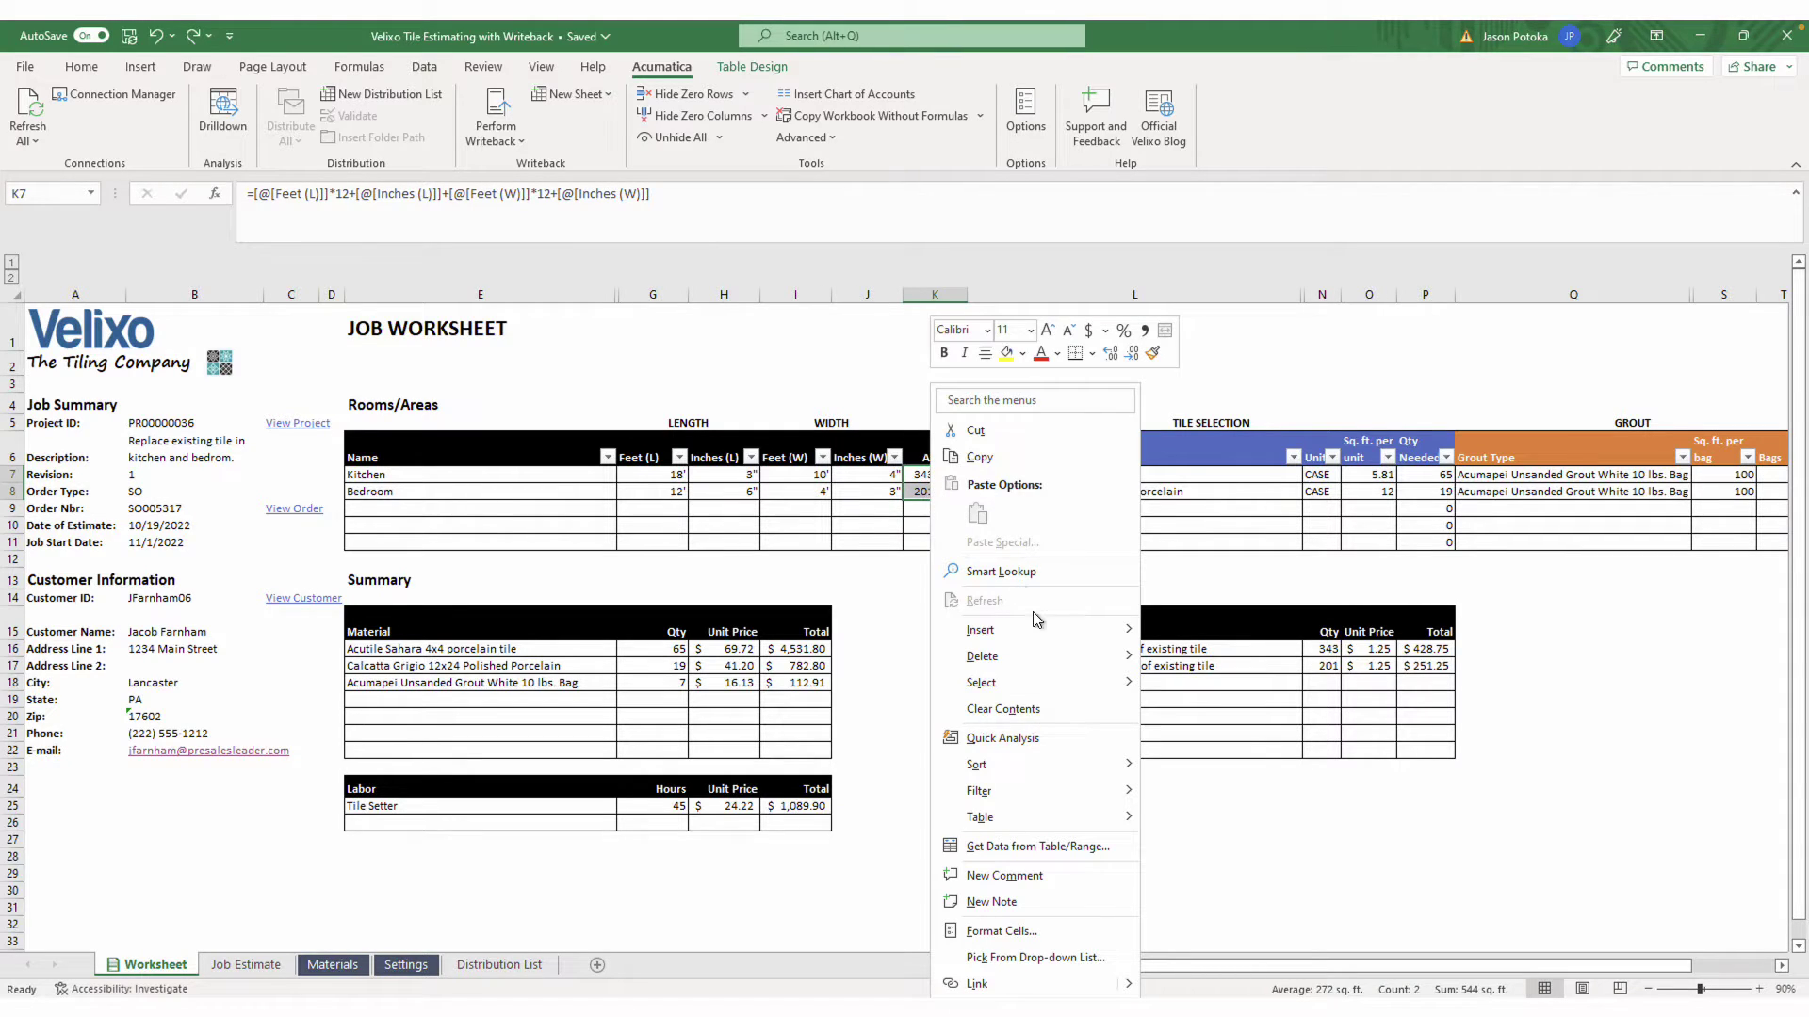
click(1030, 929)
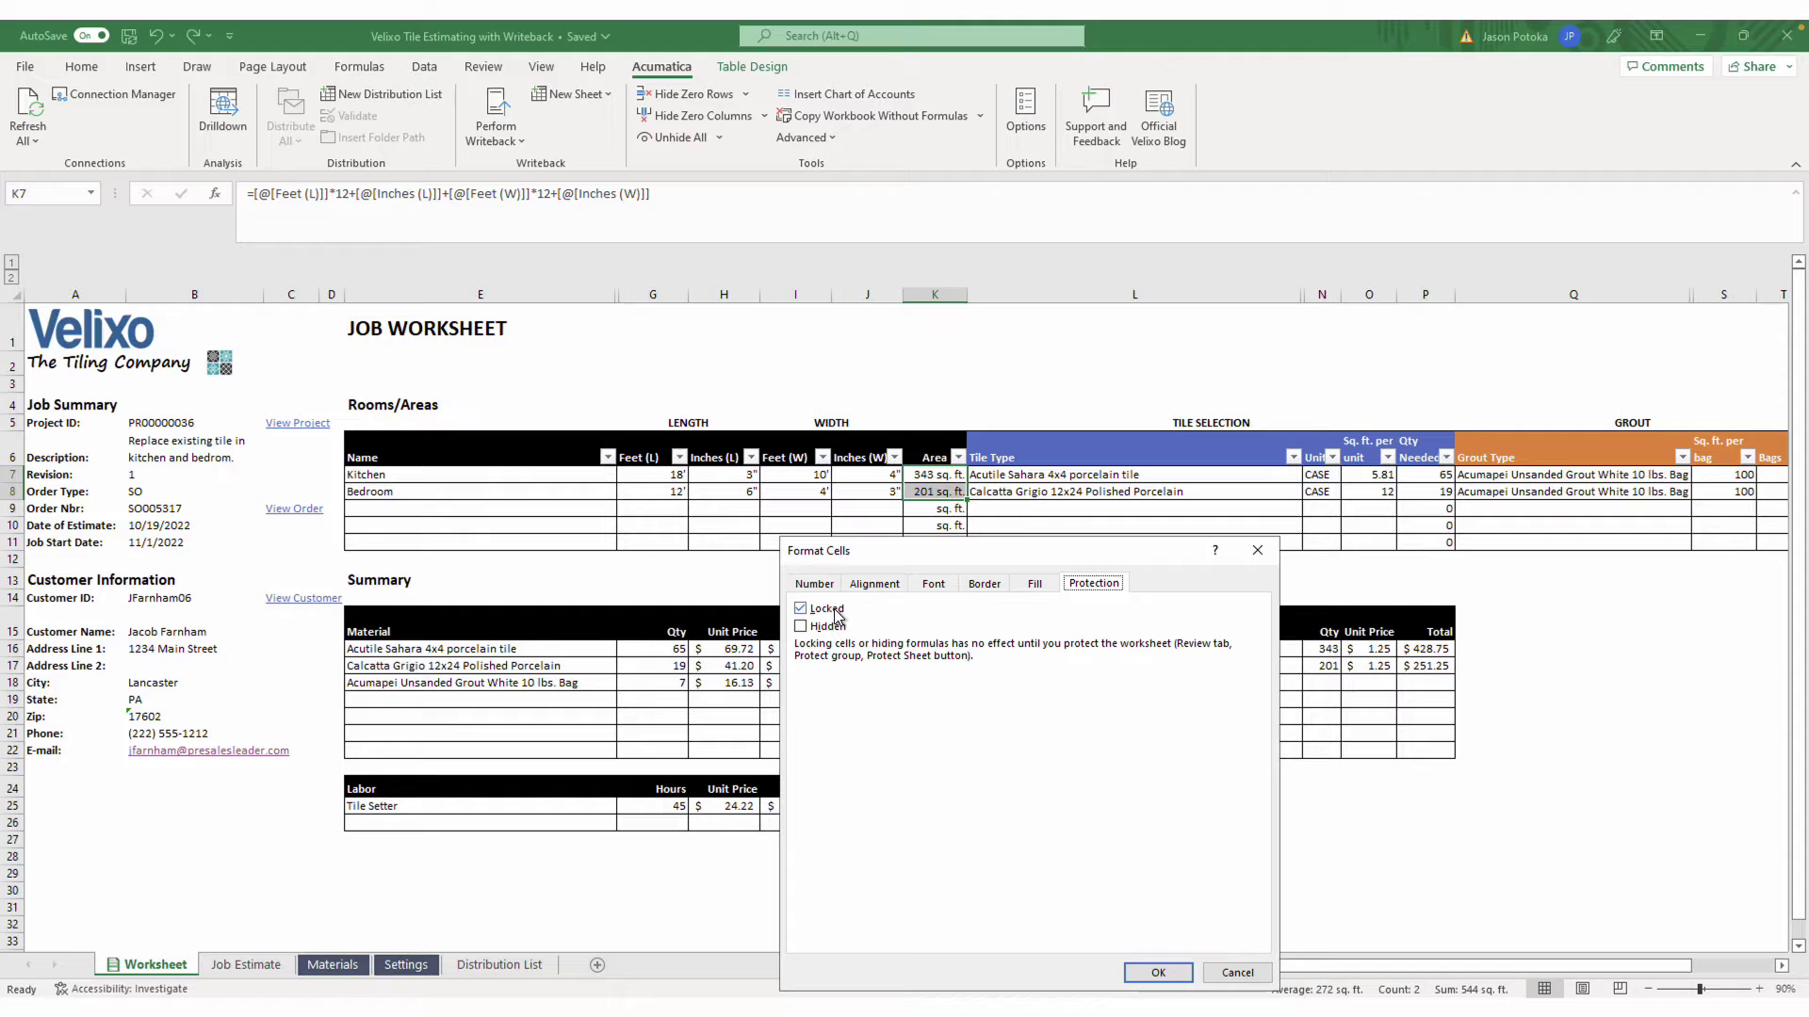
click(1157, 972)
Protect the Worksheet sheet with a password, entering it twice to confirm
right_click(179, 966)
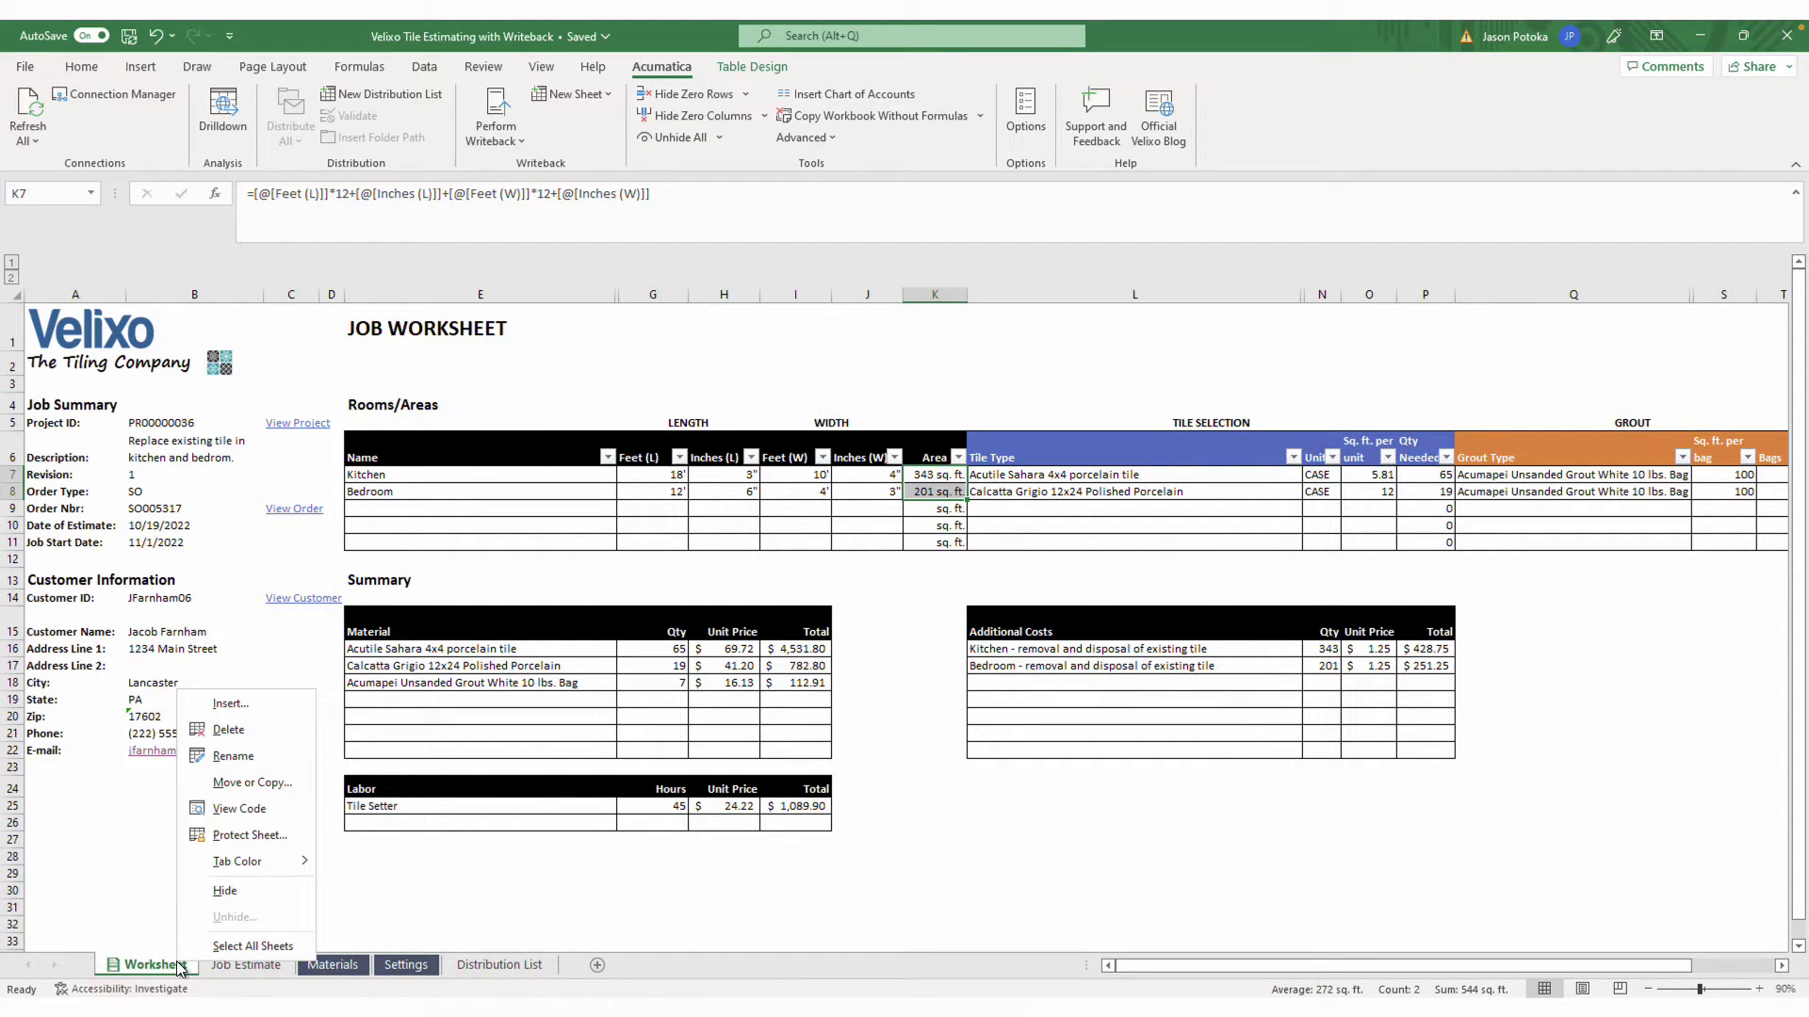
click(234, 835)
text(velixo)
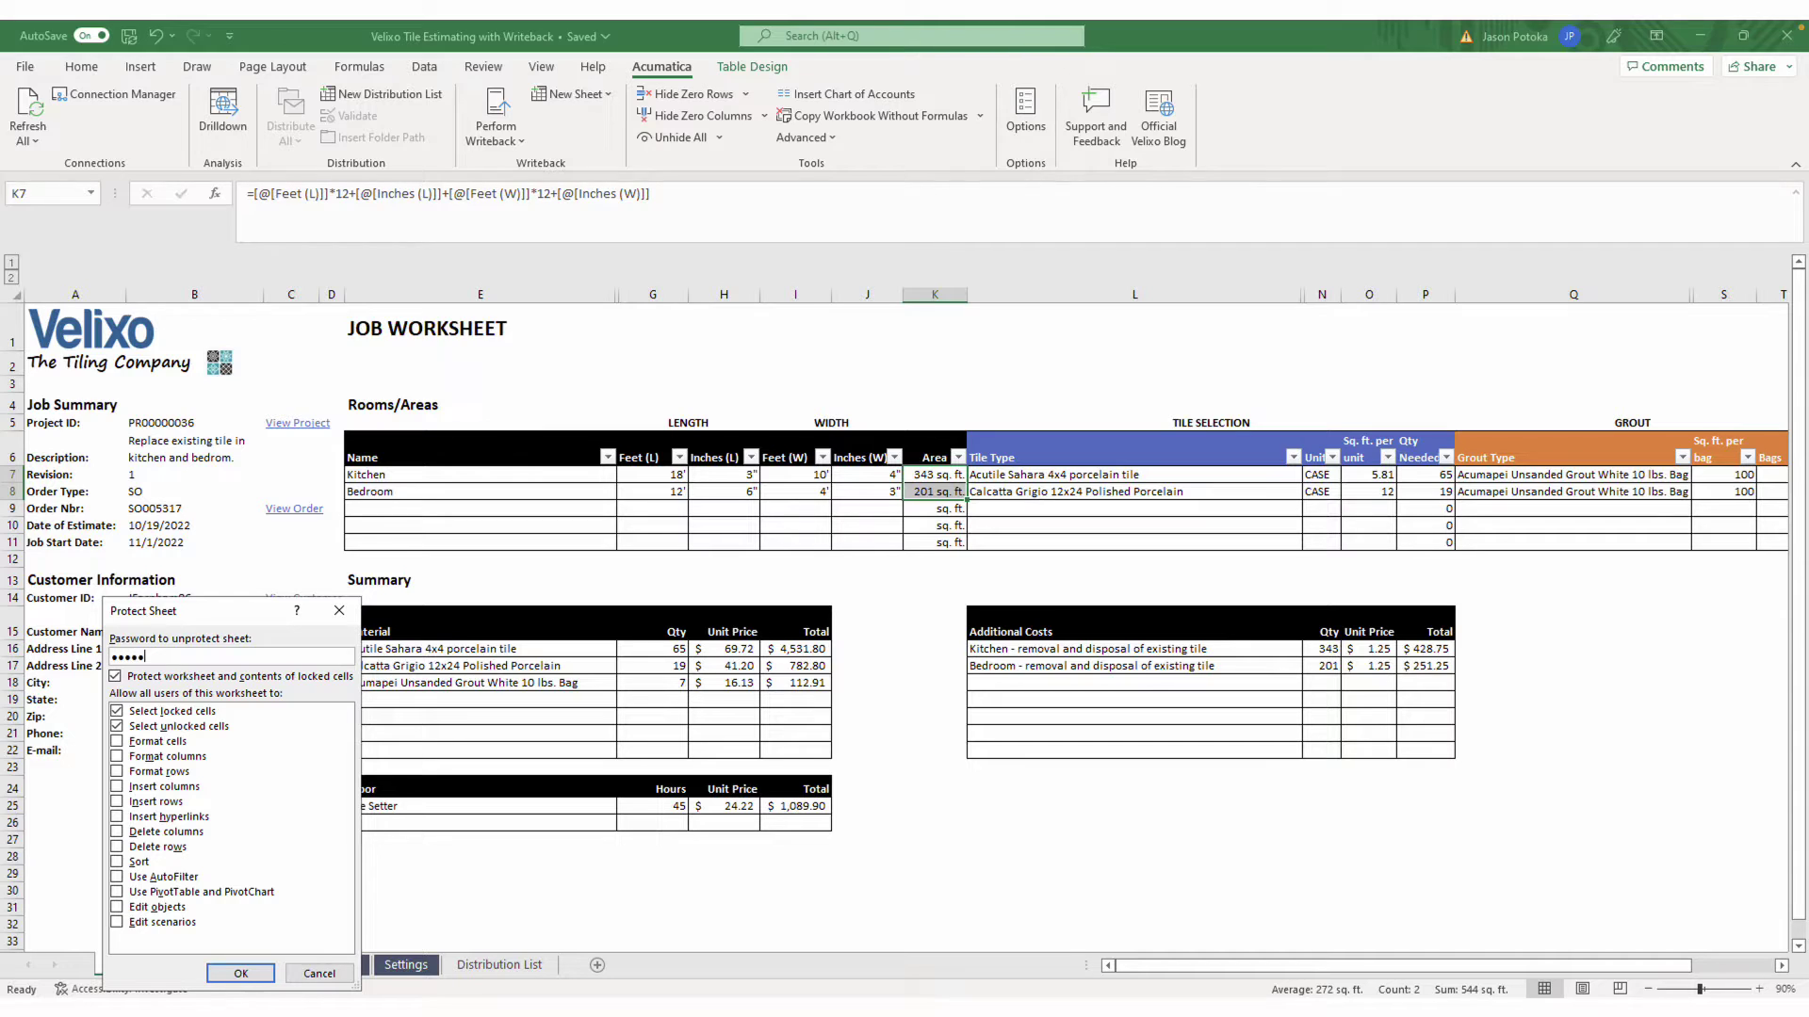
click(236, 974)
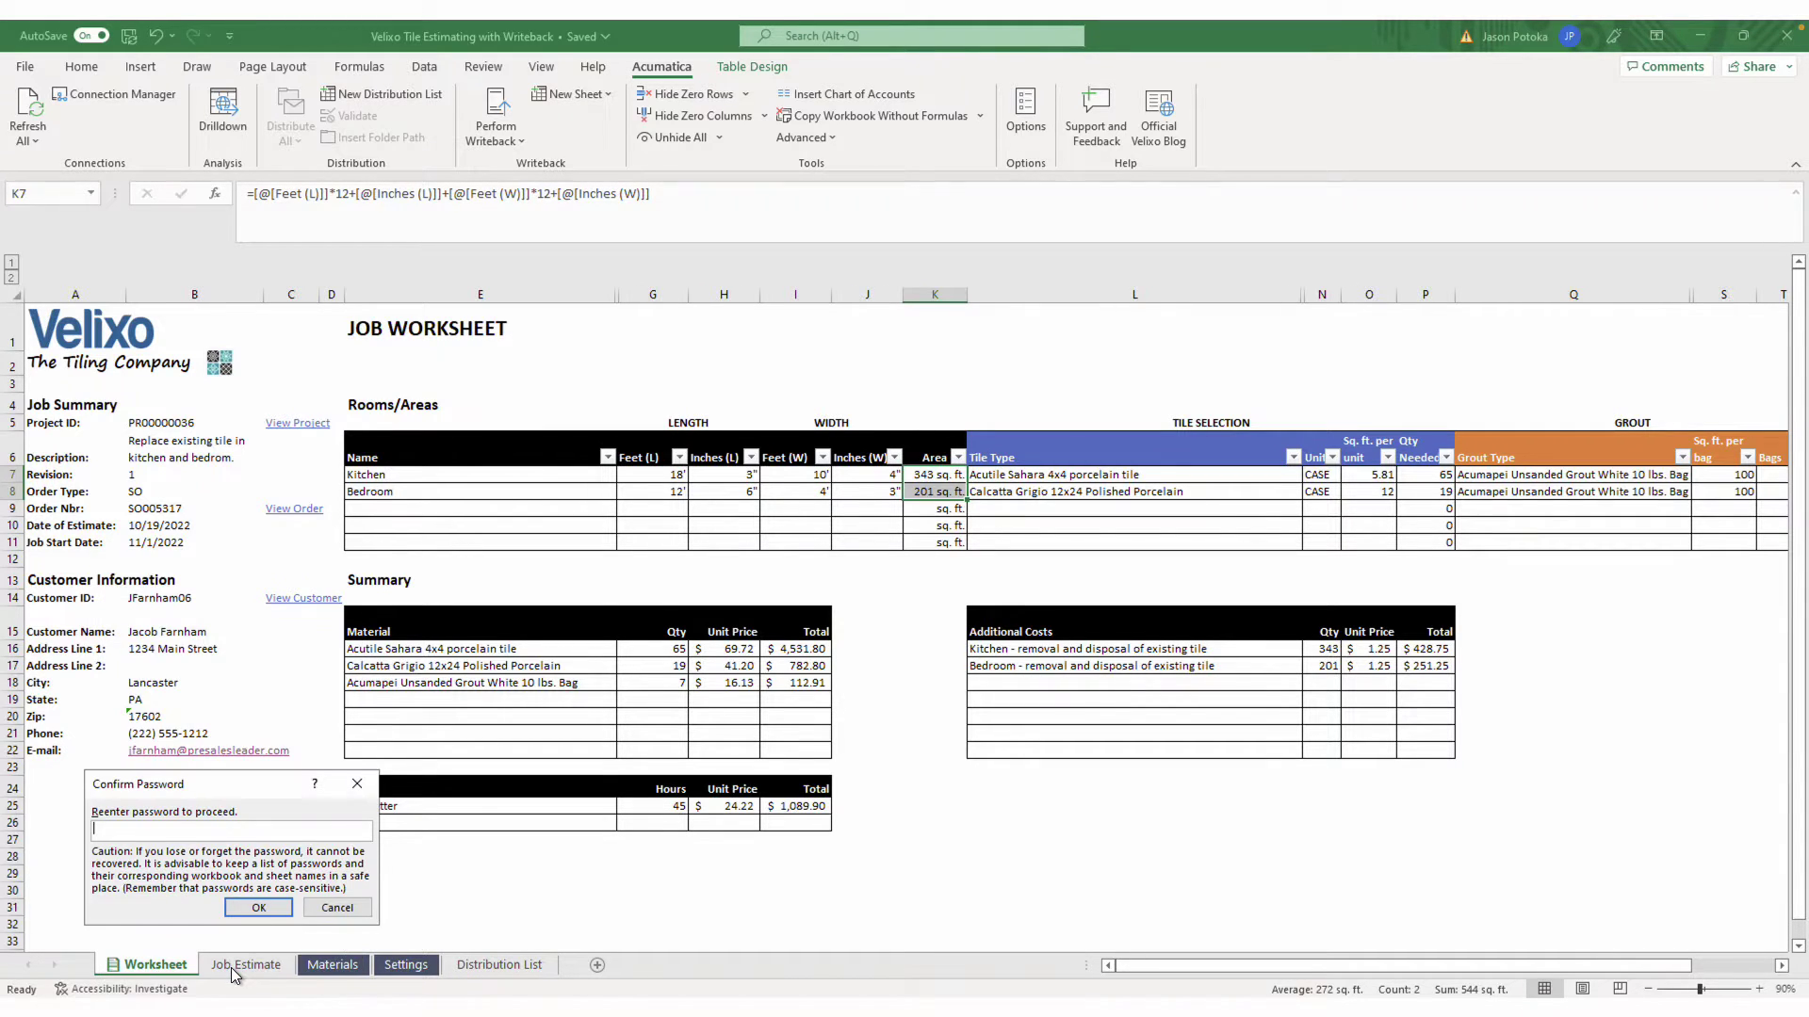
text(••••••)
click(281, 910)
Verify K7's area formula is locked while Kitchen width J7 edits, changing it to 2 then back to 4
click(941, 476)
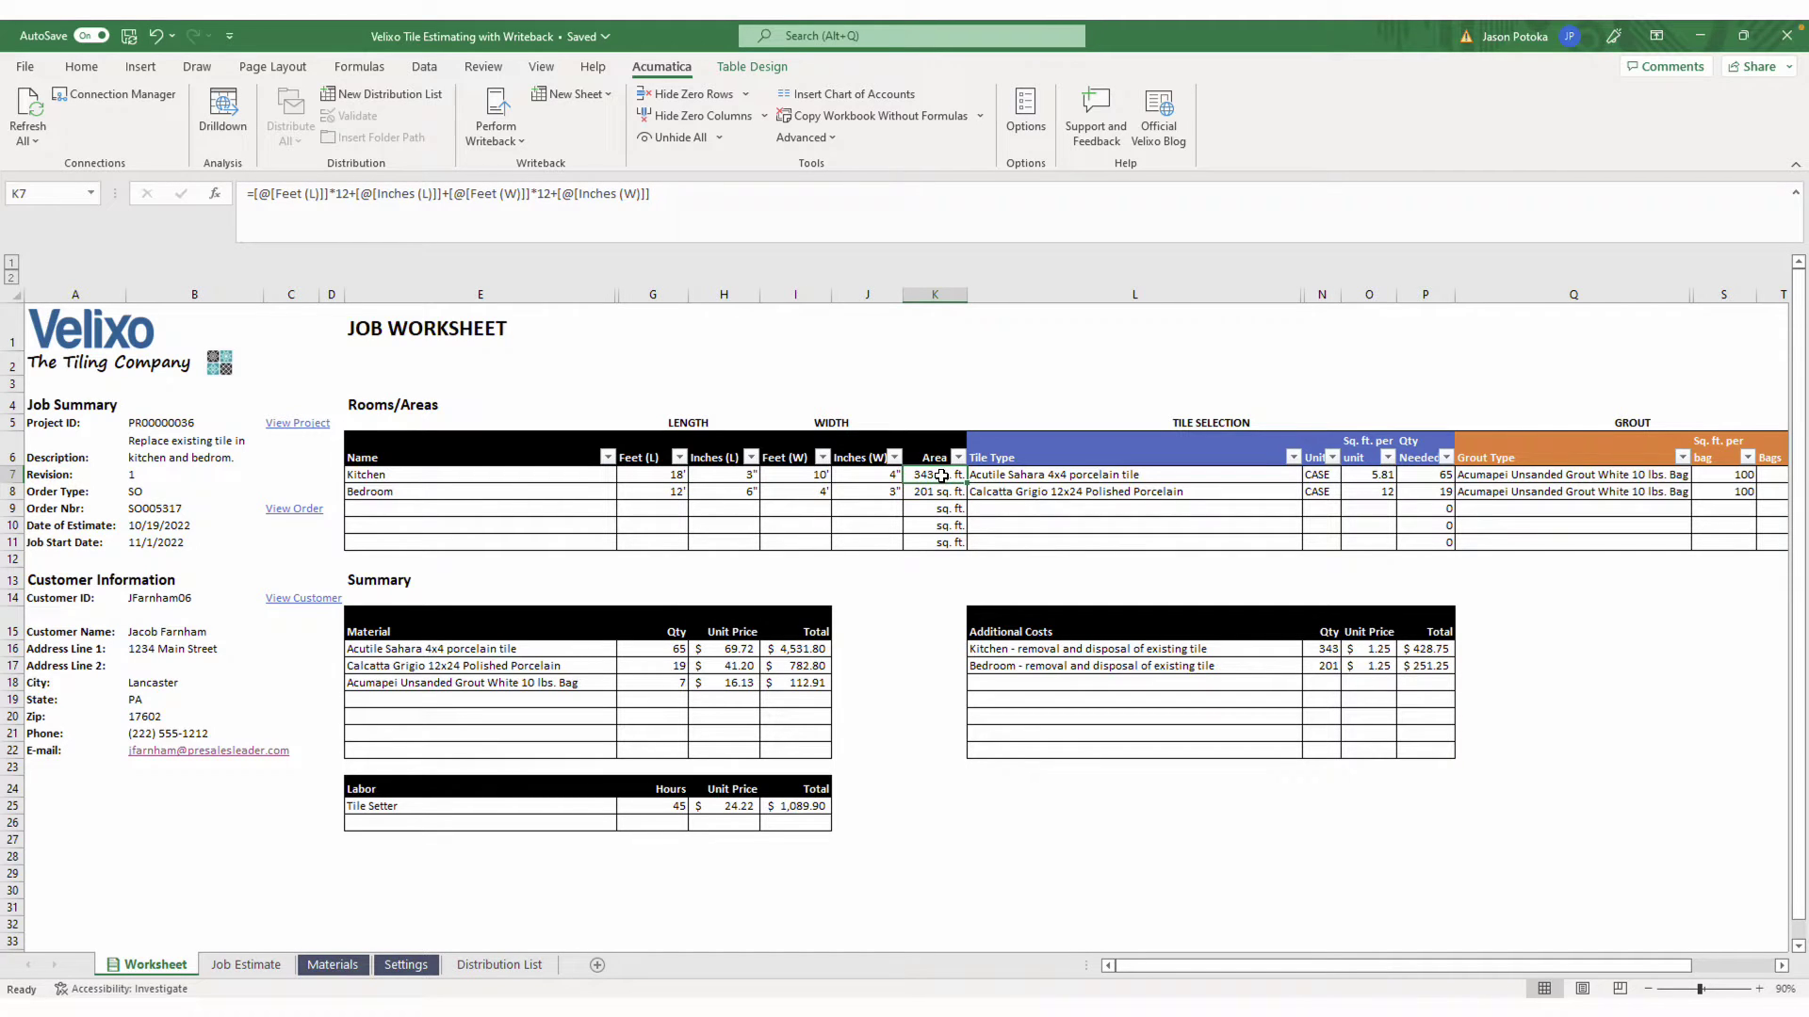
double_click(941, 476)
click(913, 571)
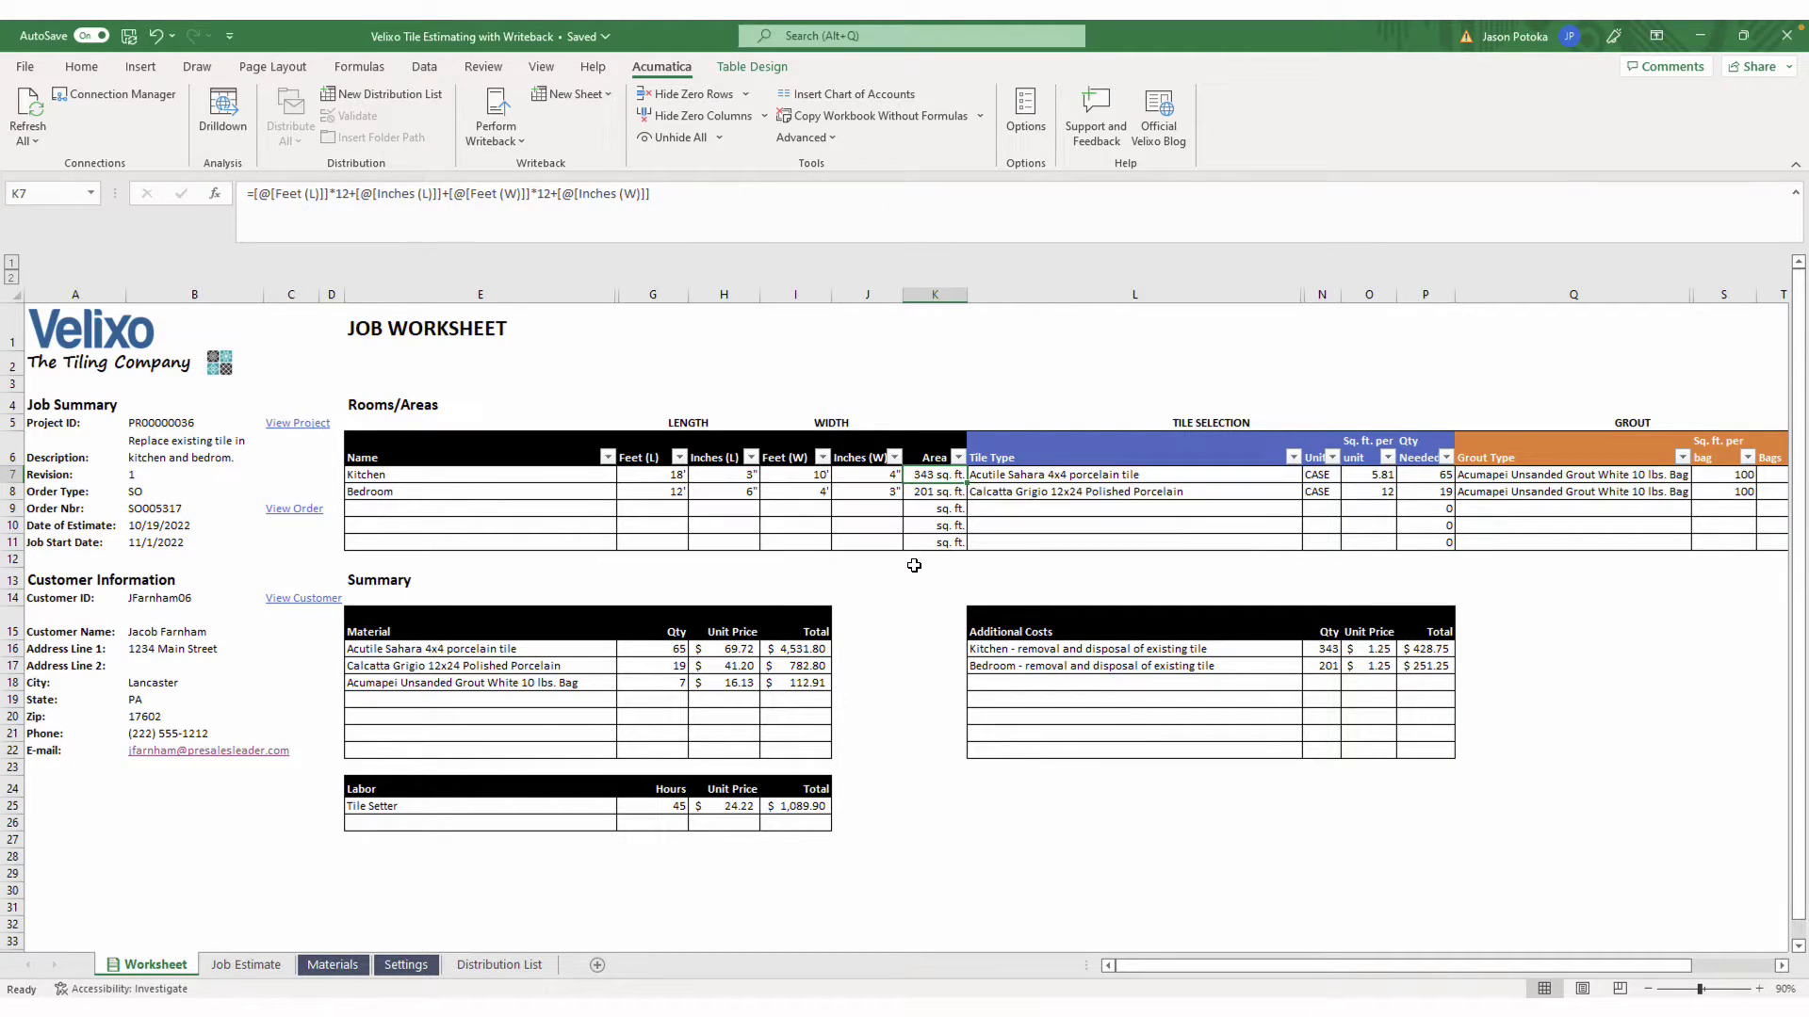
click(890, 475)
text(2)
key(Return)
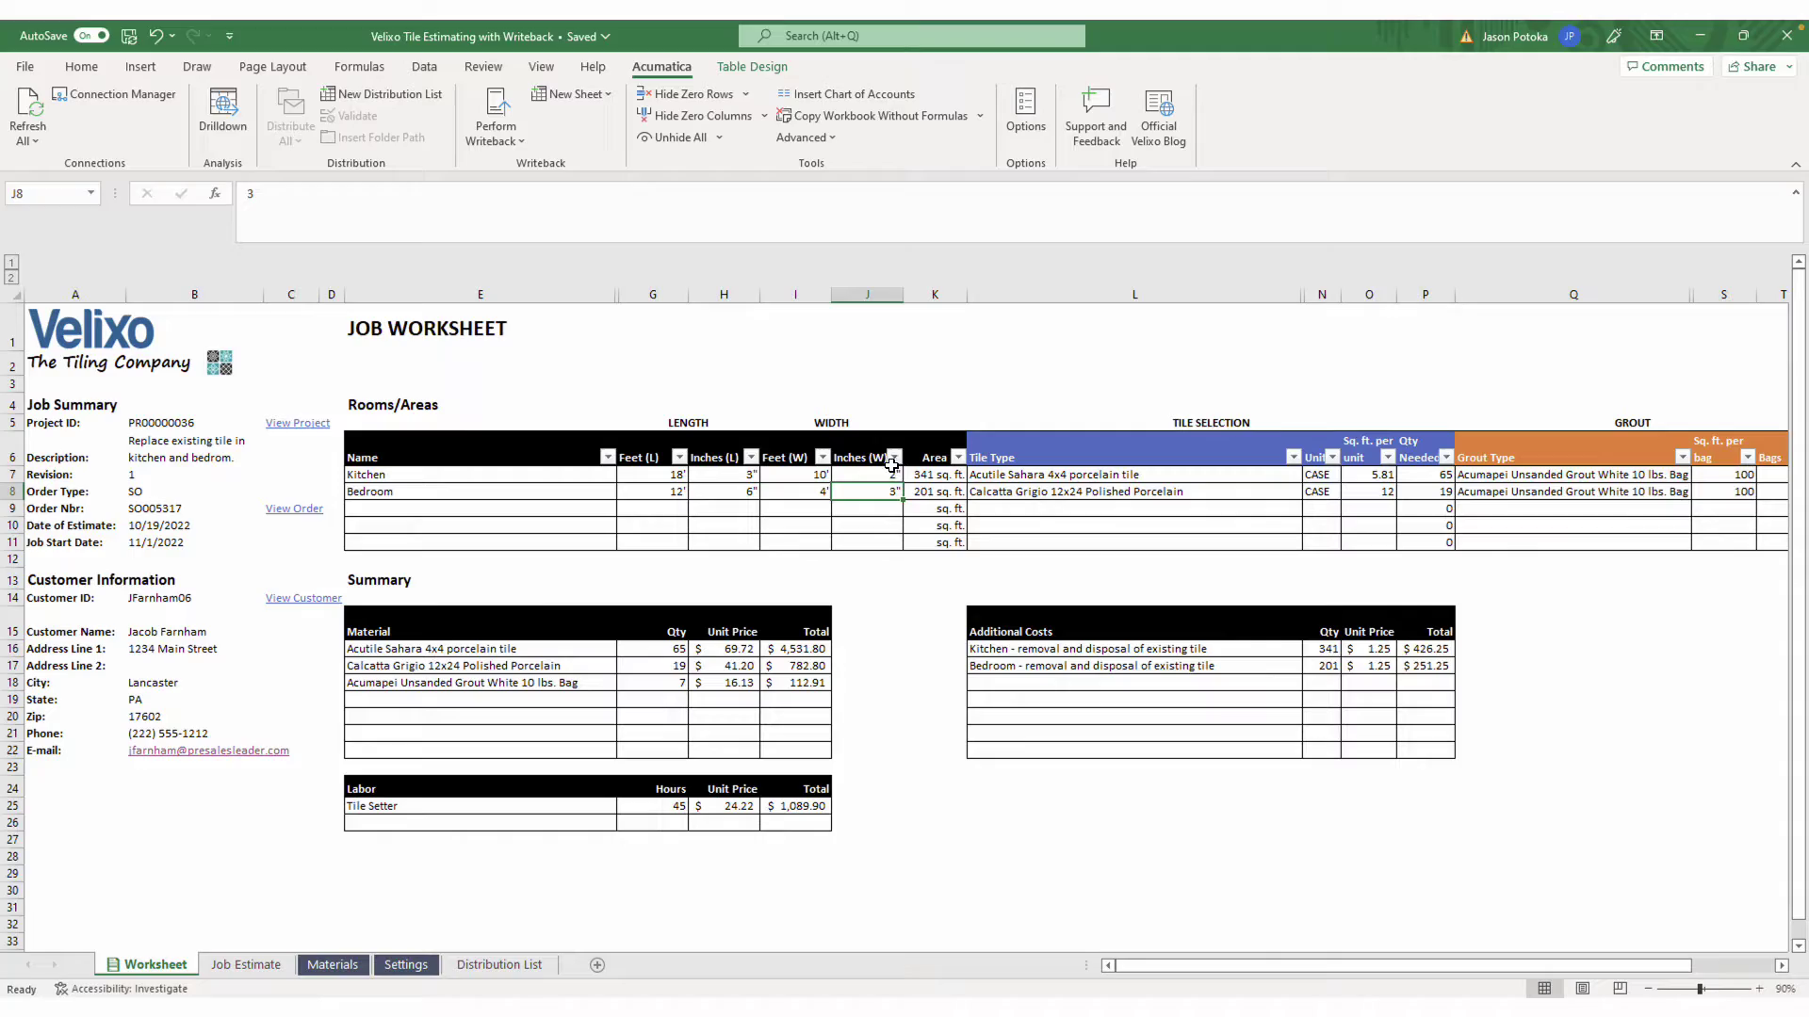
click(879, 475)
text(4)
key(Return)
click(245, 965)
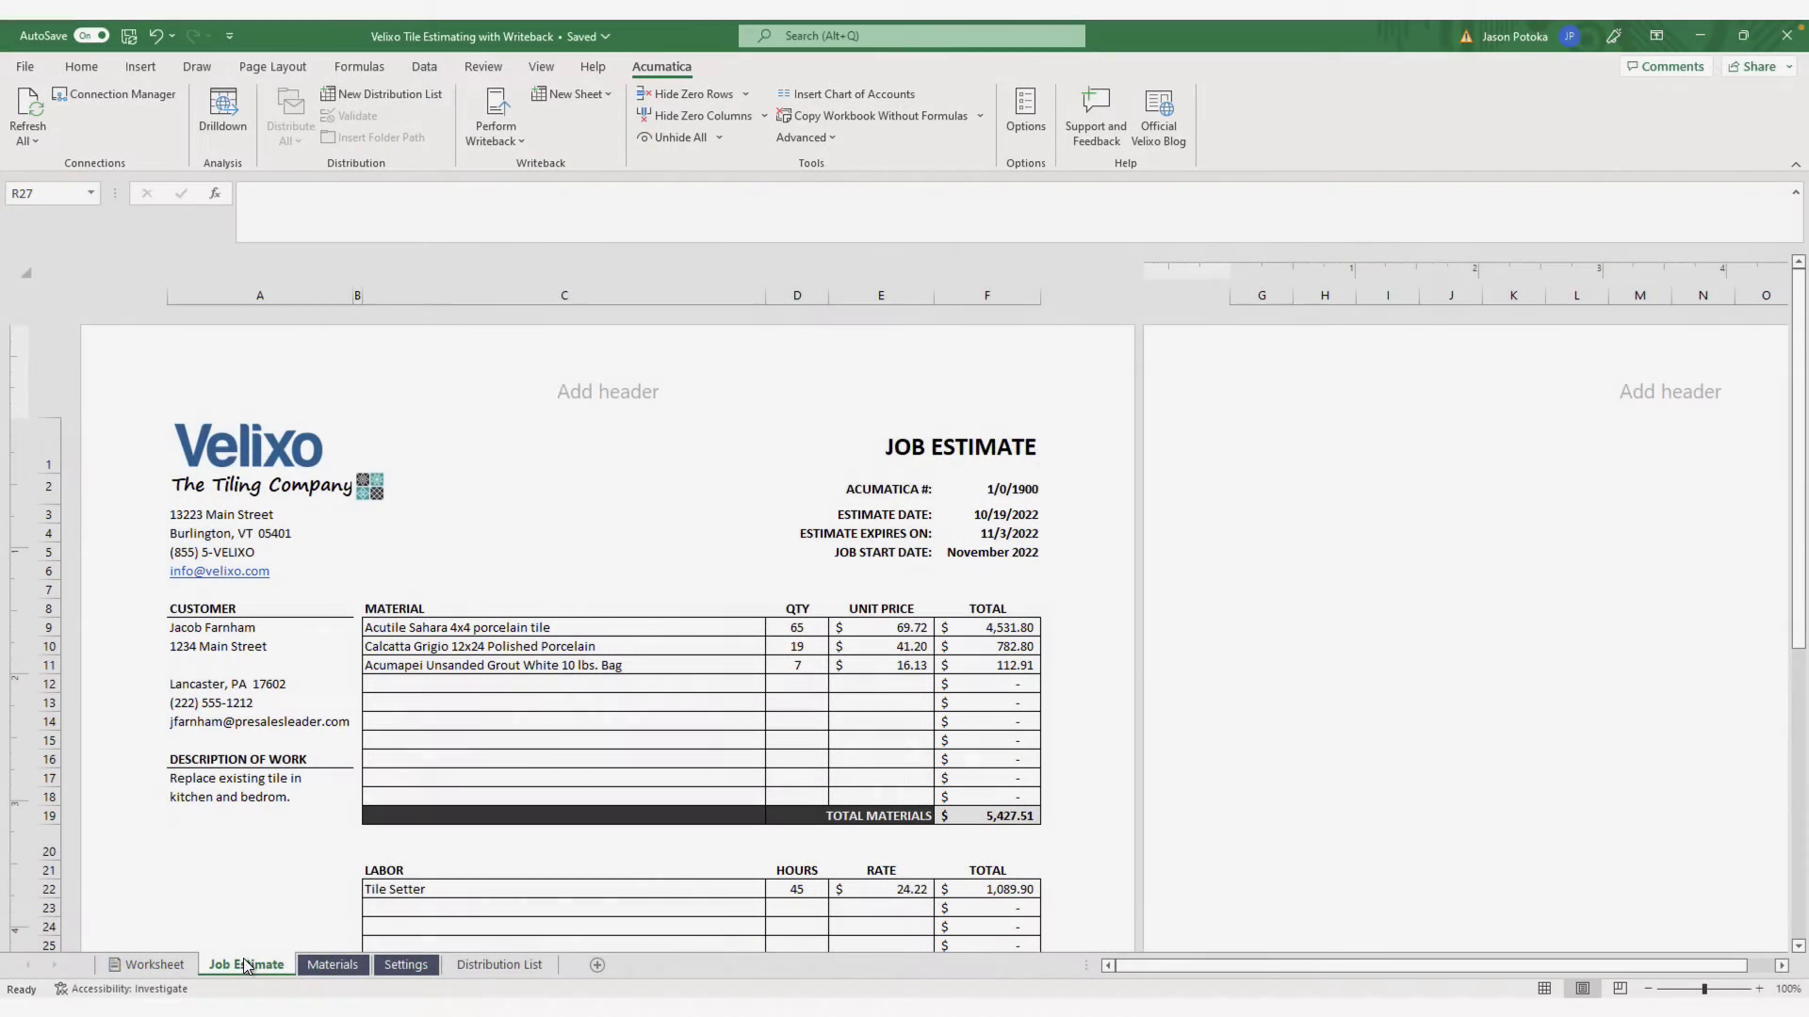
scroll(415, 722, down, 6)
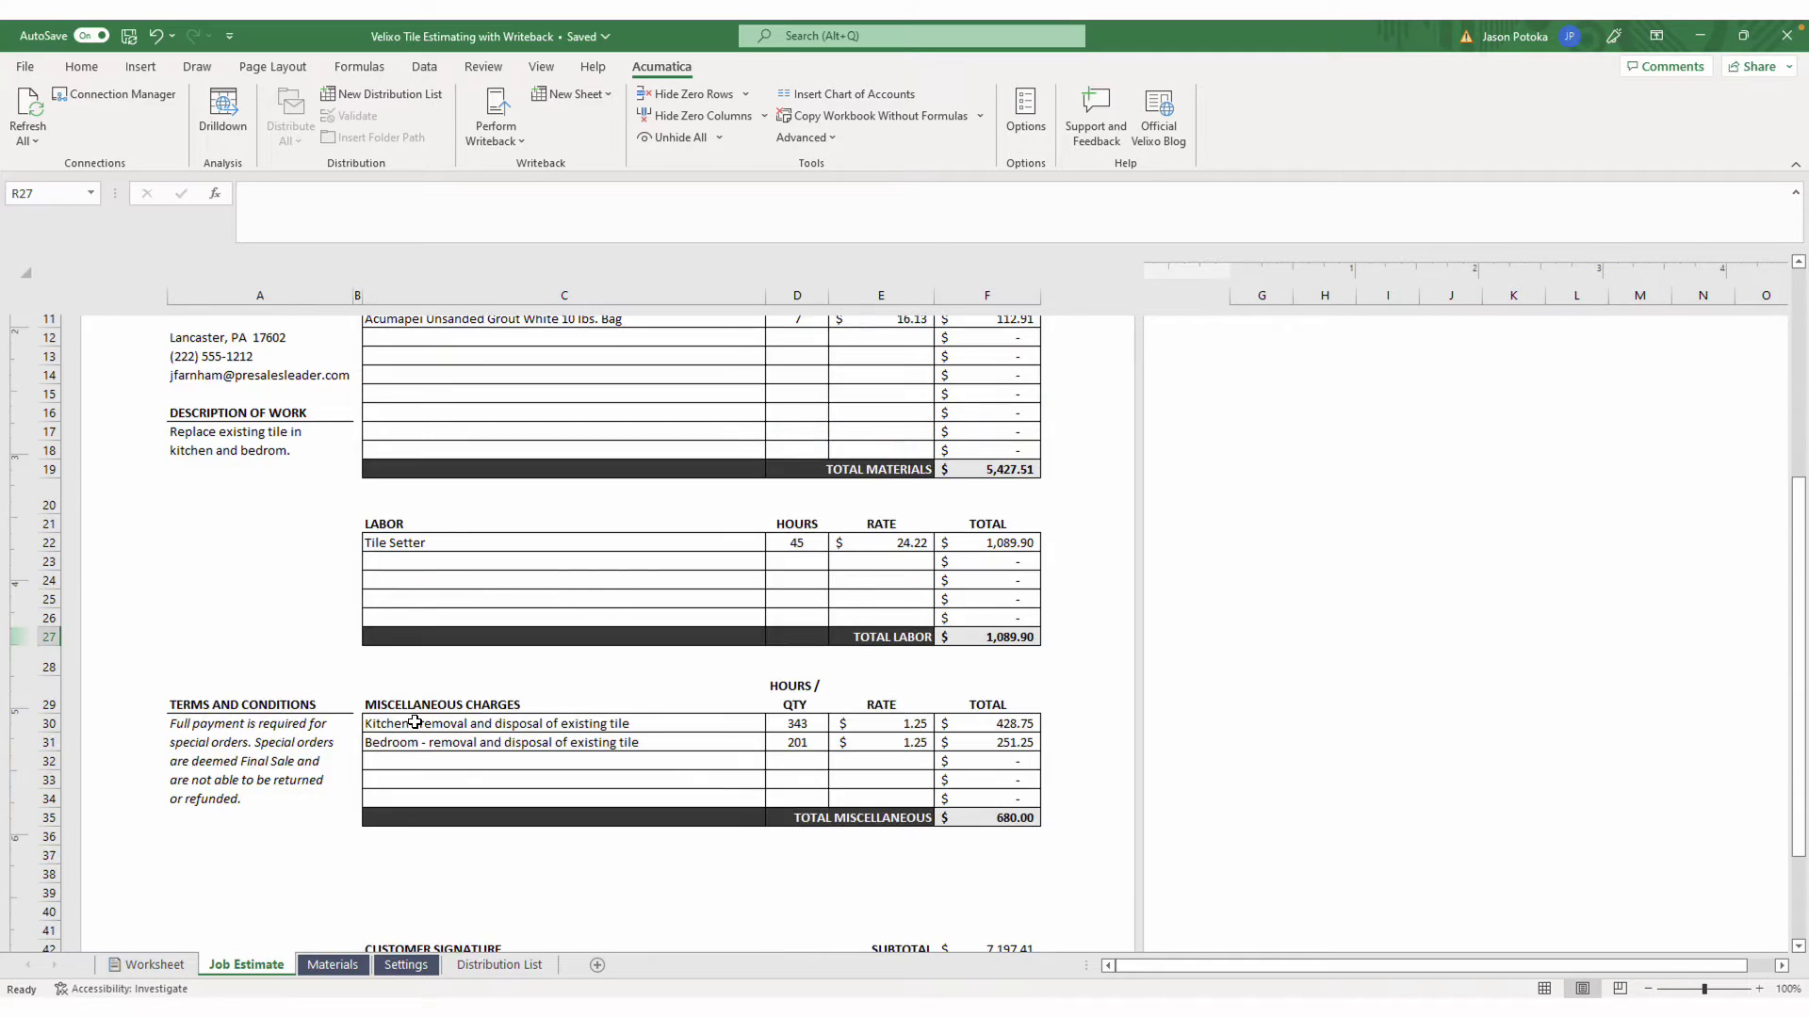
scroll(415, 723, down, 6)
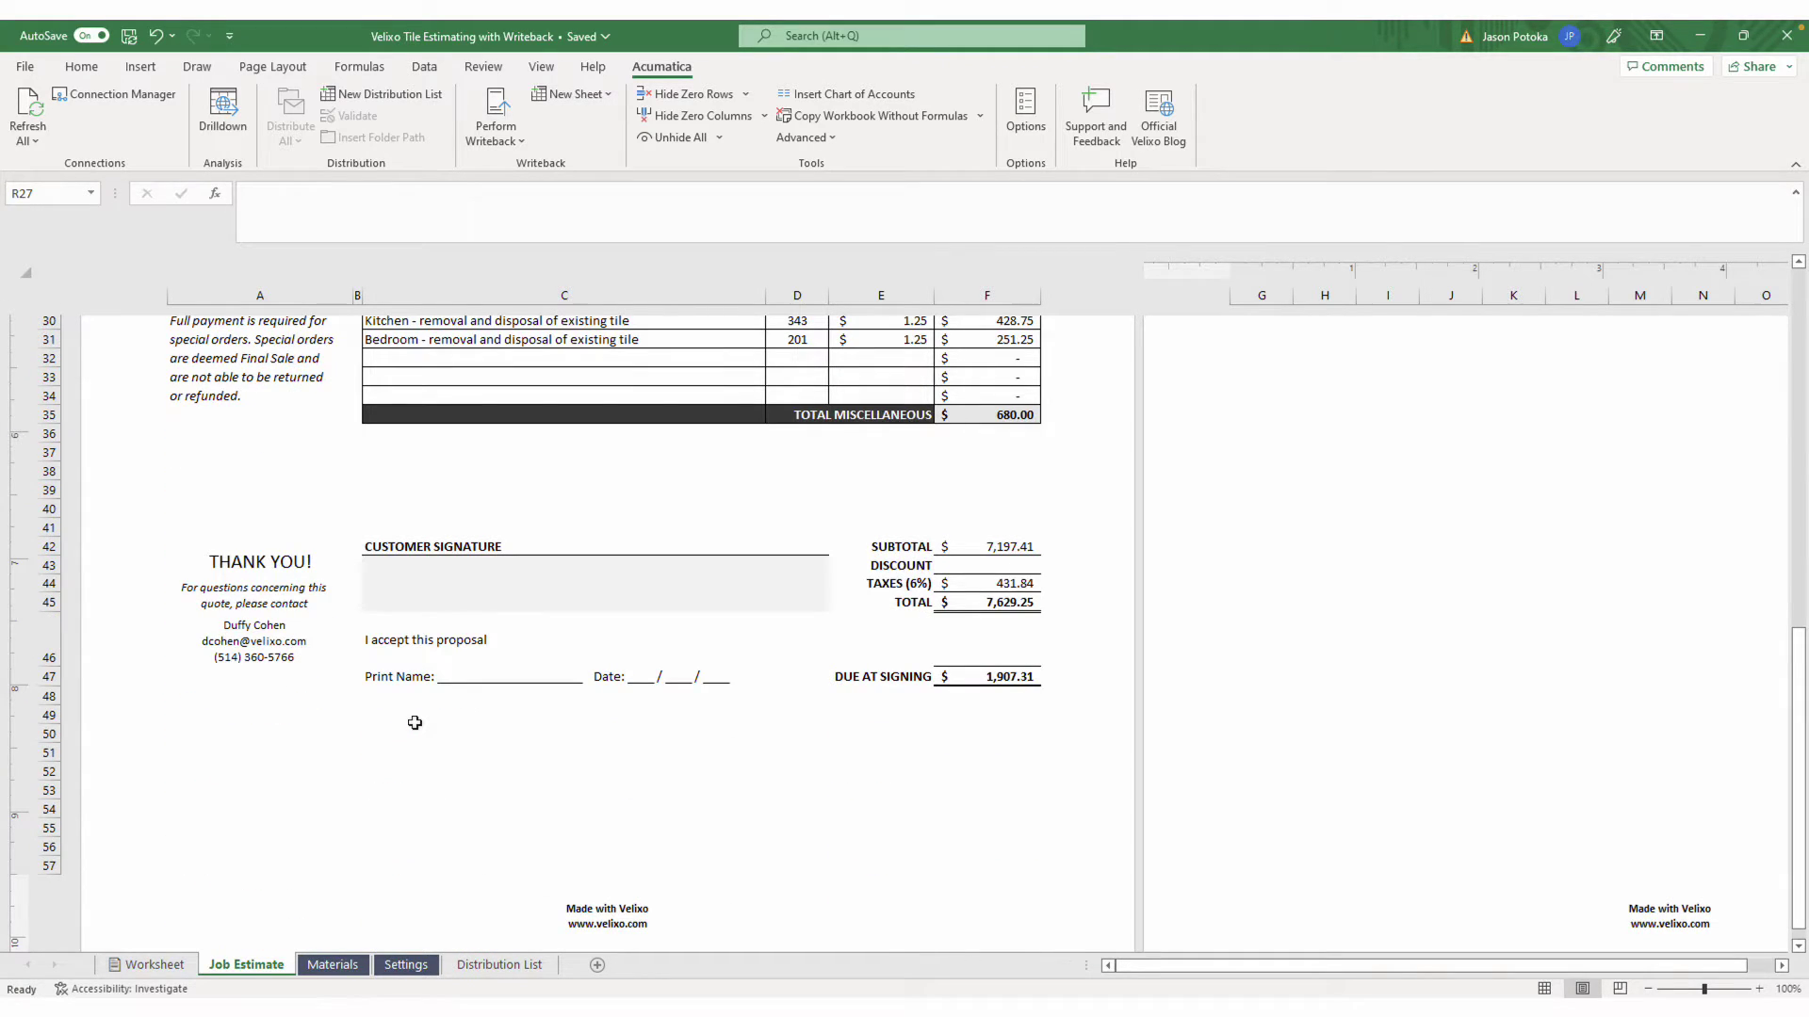
scroll(414, 722, up, 10)
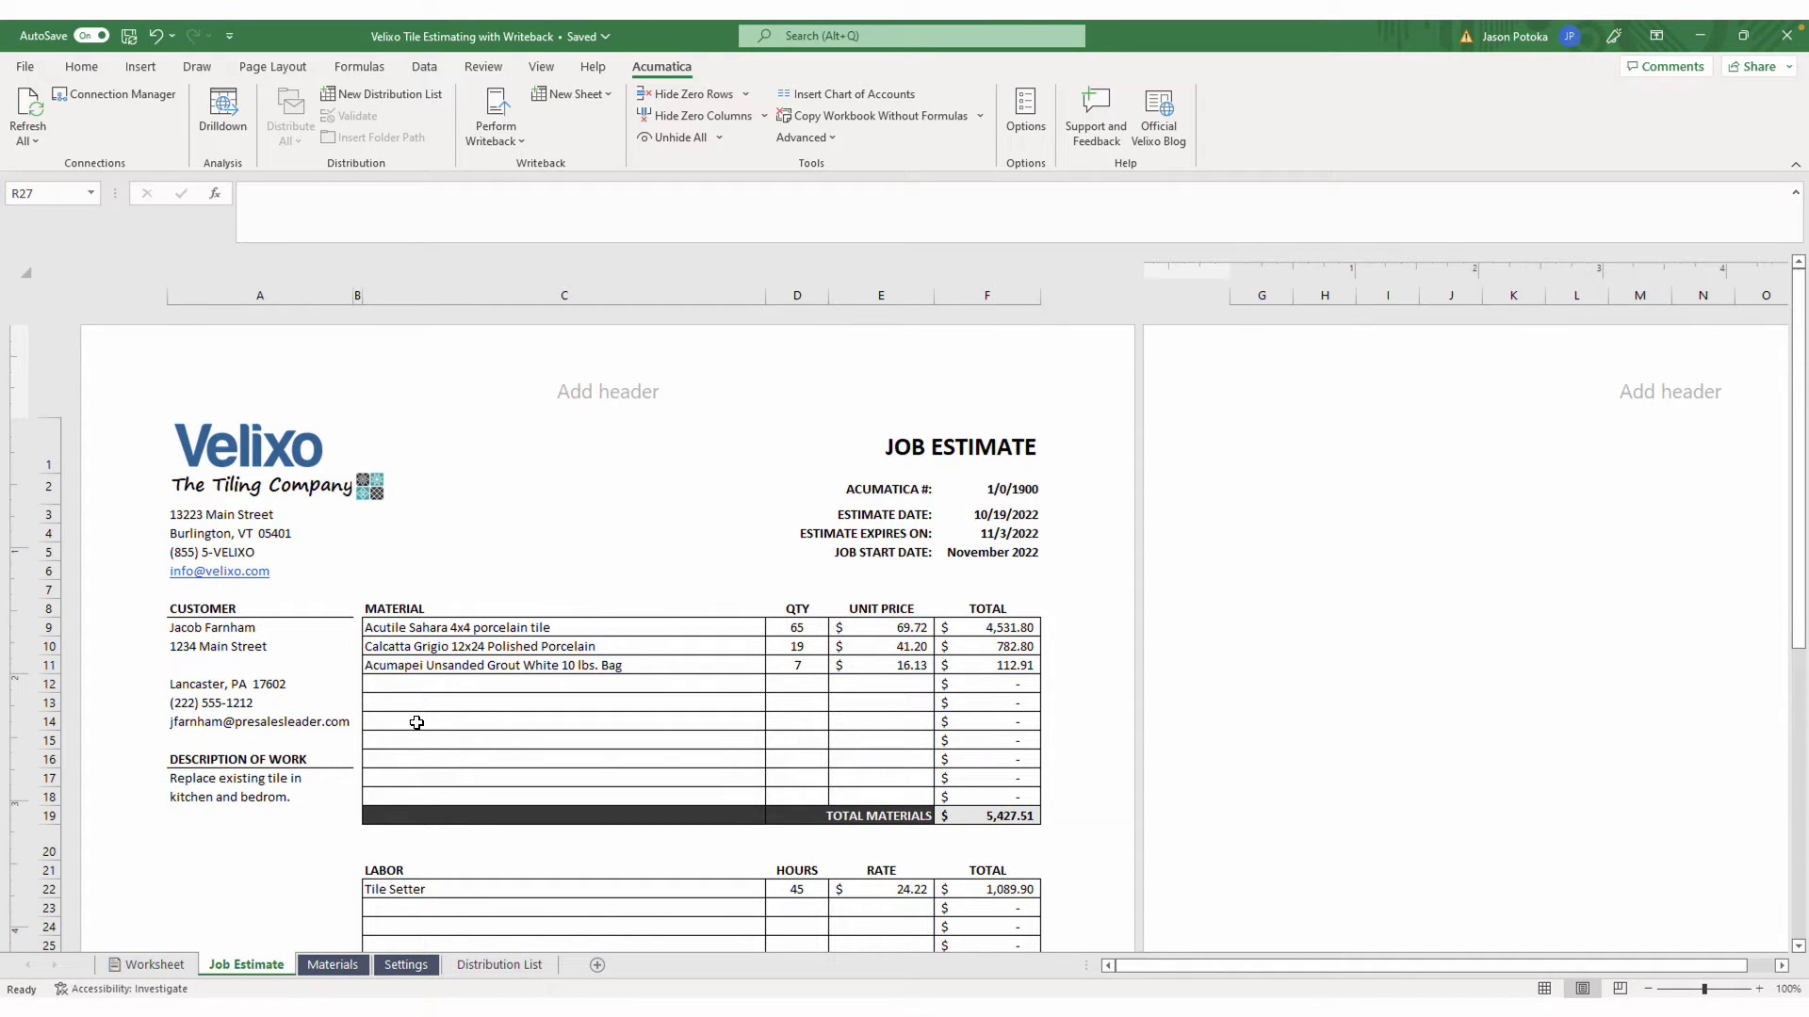
On the Distribution List sheet, keep PDF as the quote row's format and view the Distribute All options
click(523, 964)
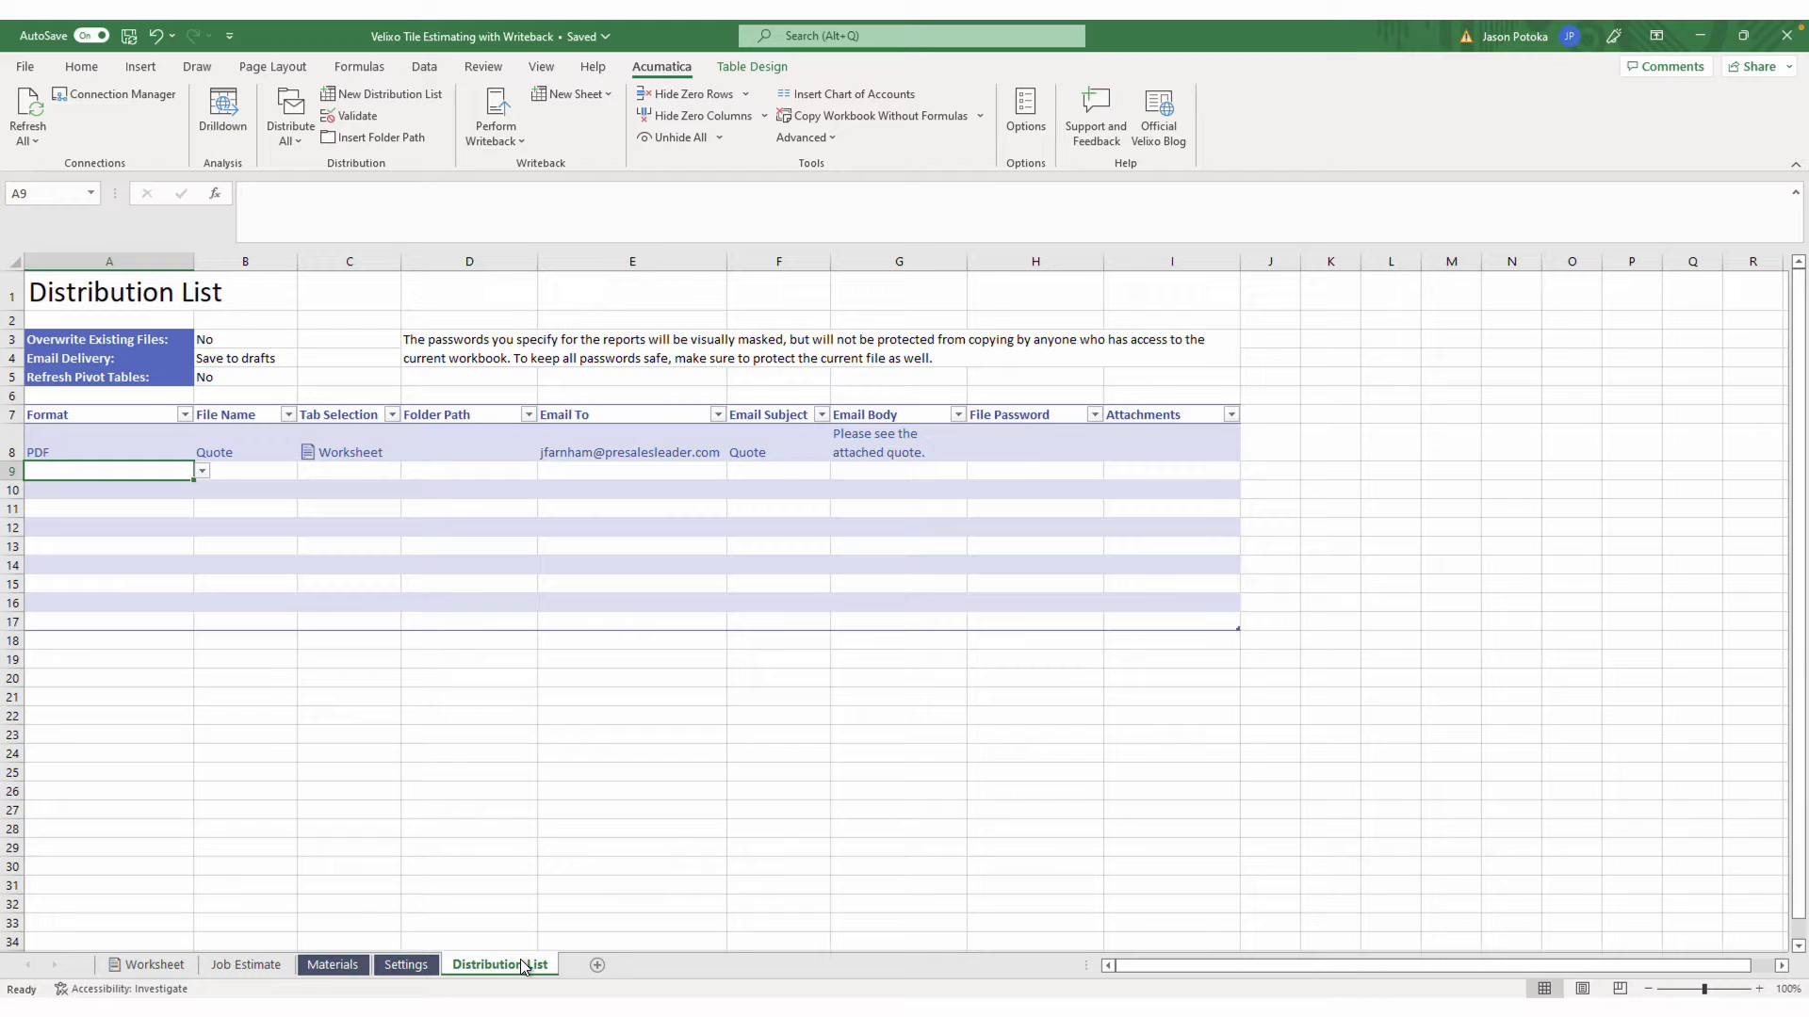
click(173, 447)
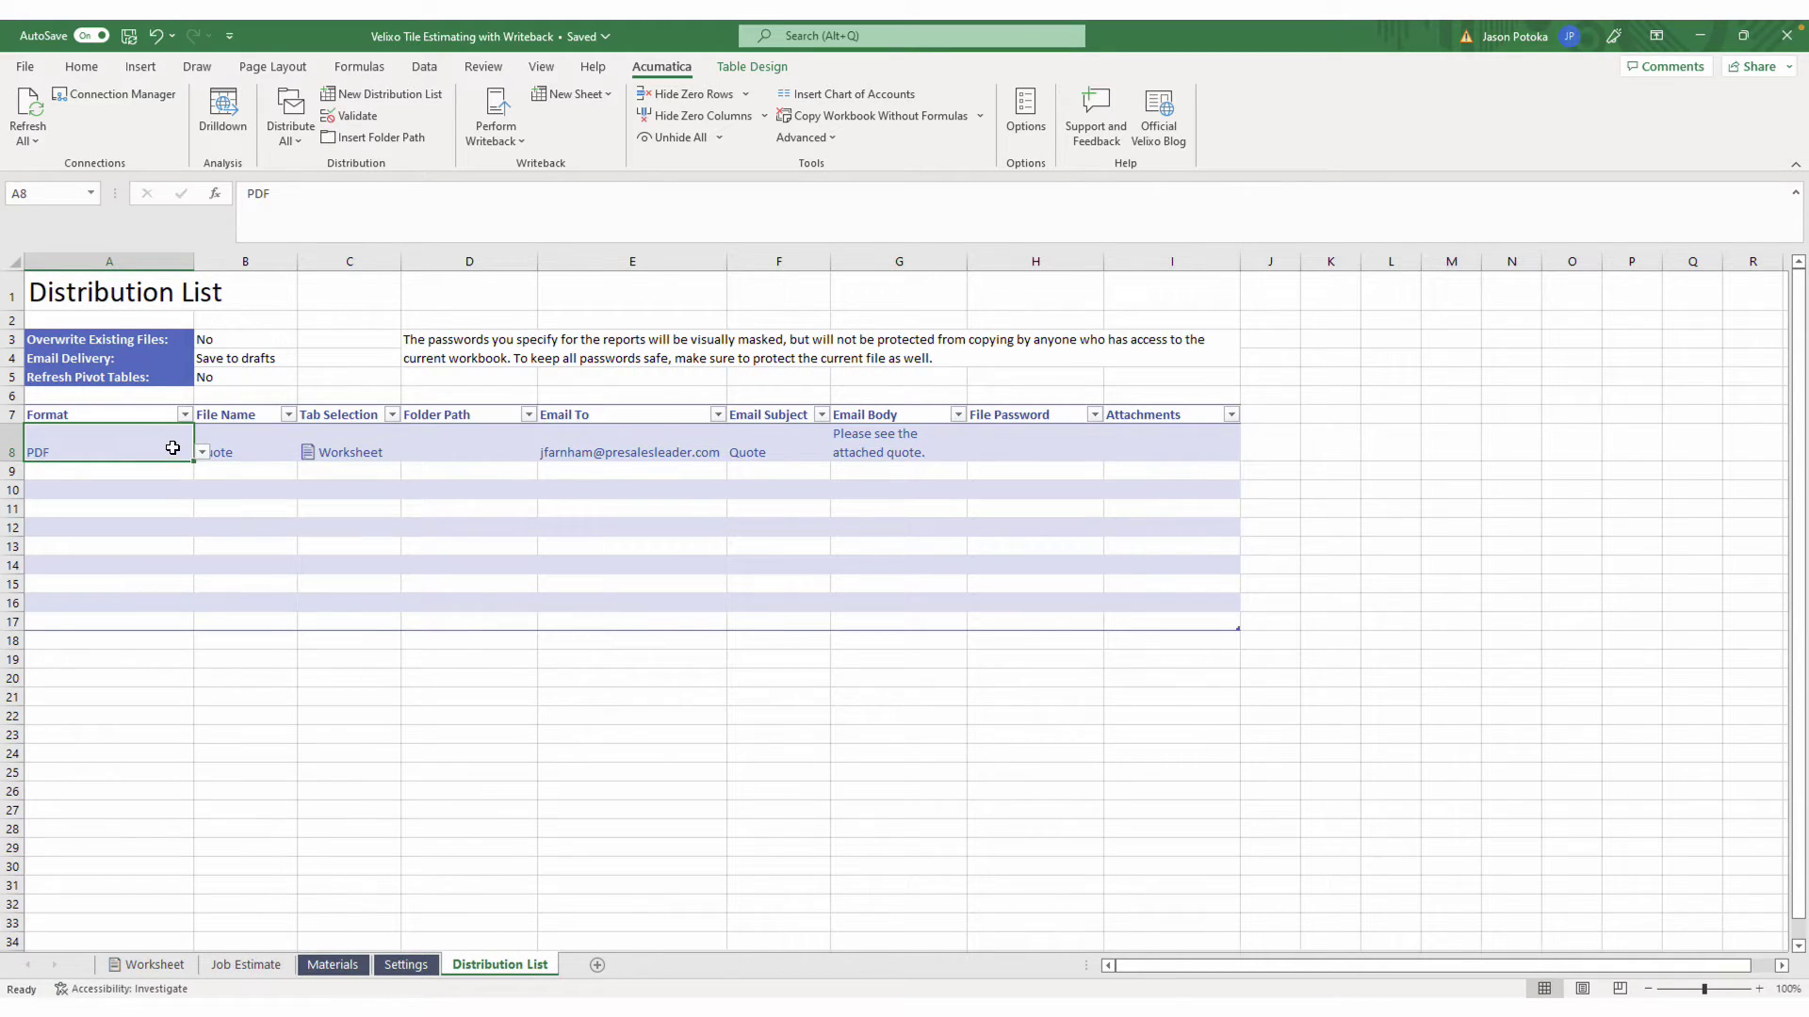
click(201, 453)
click(202, 454)
click(294, 144)
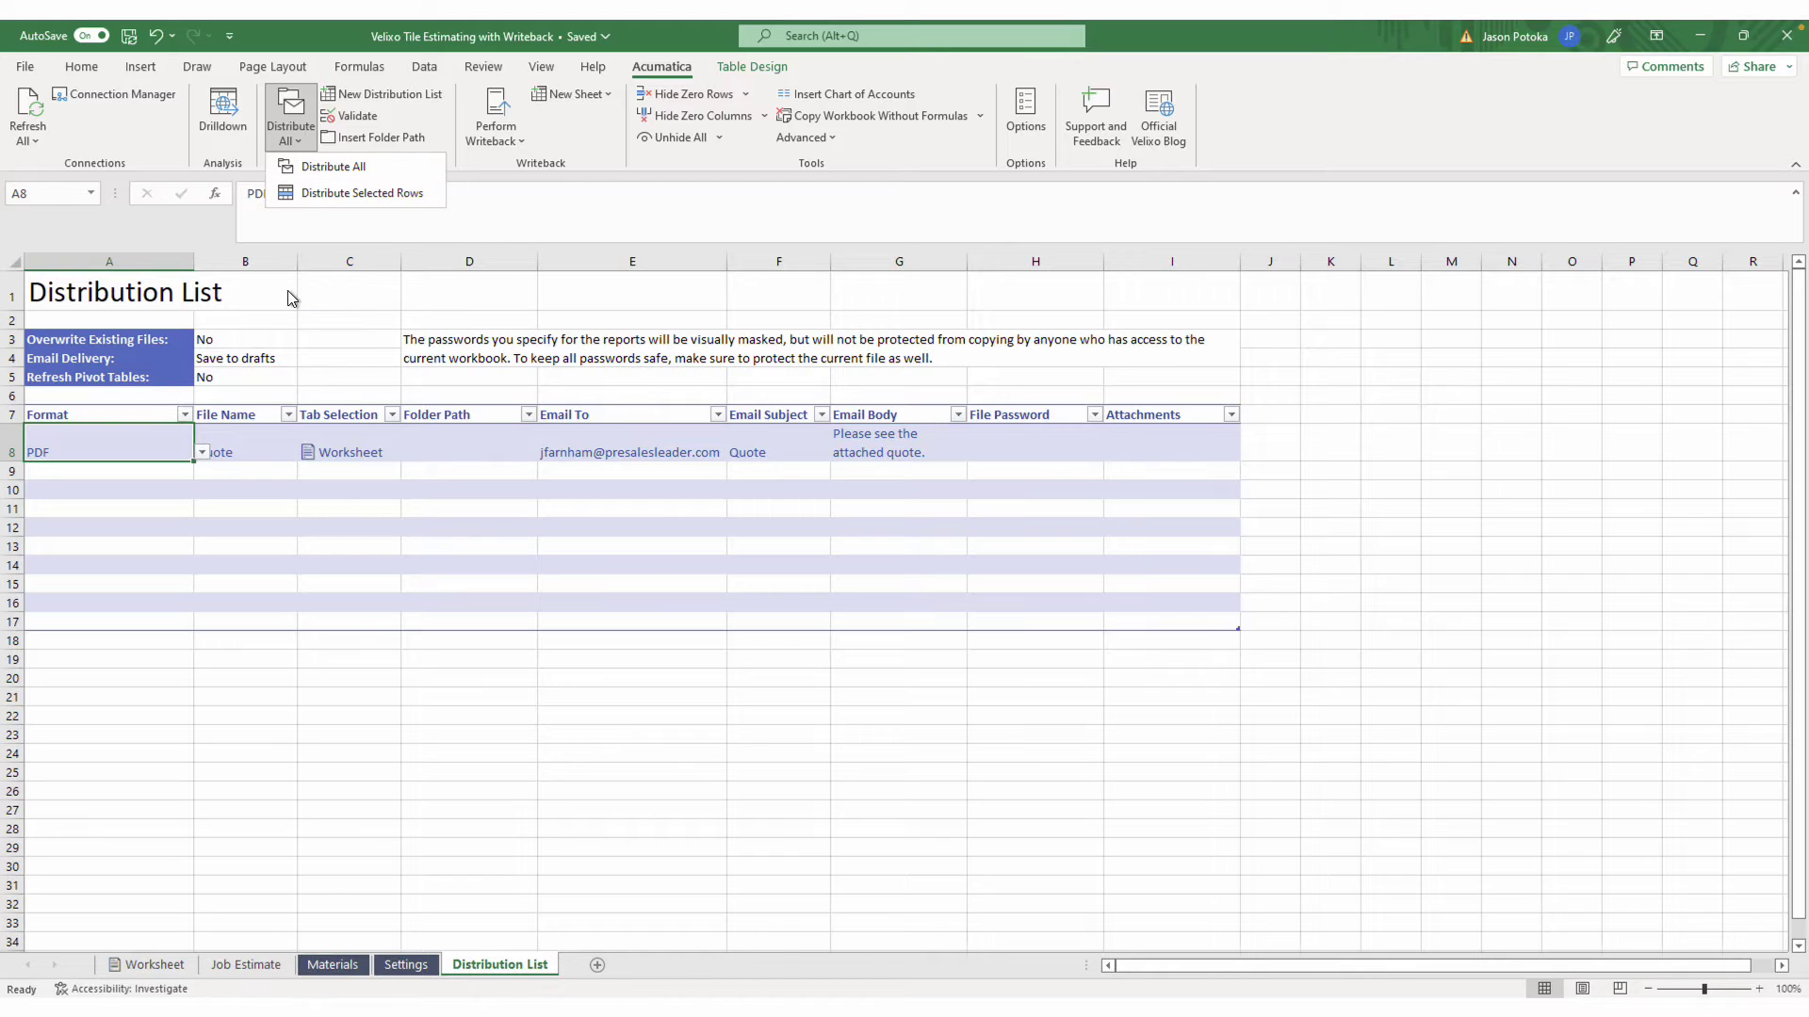
Return to the Worksheet sheet and run Perform Writeback to Acumatica
click(155, 966)
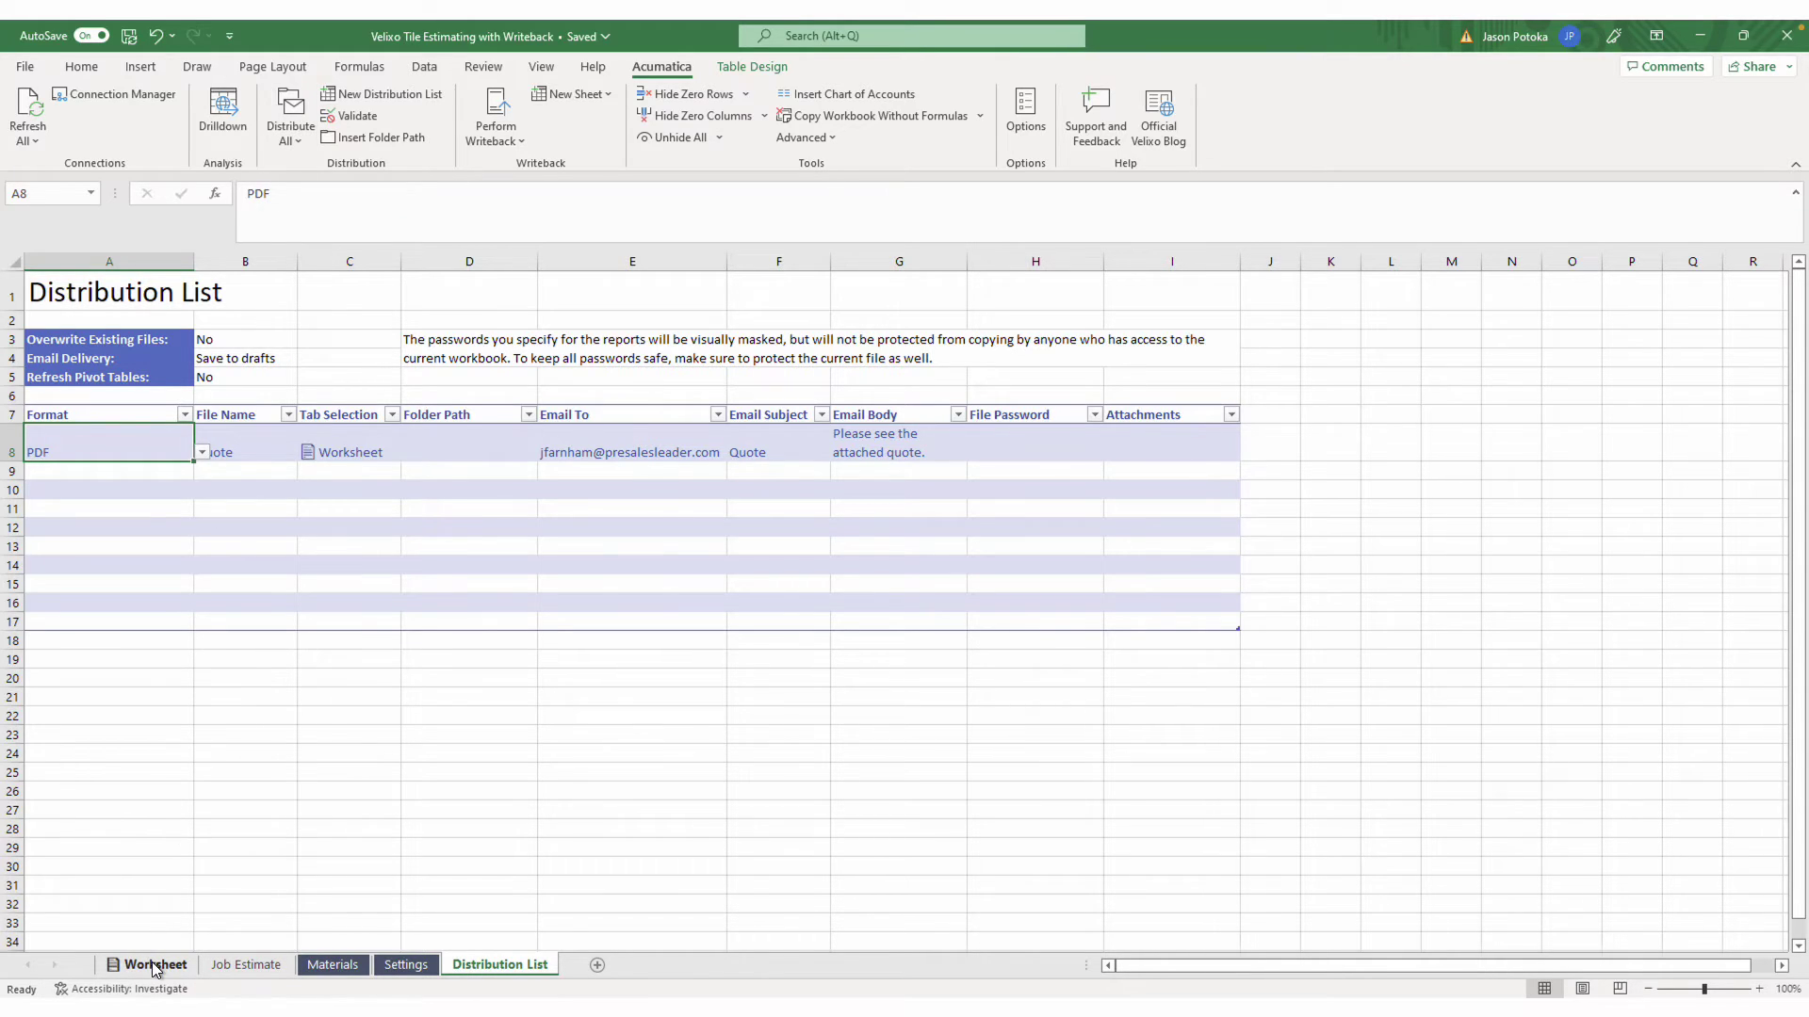
click(155, 966)
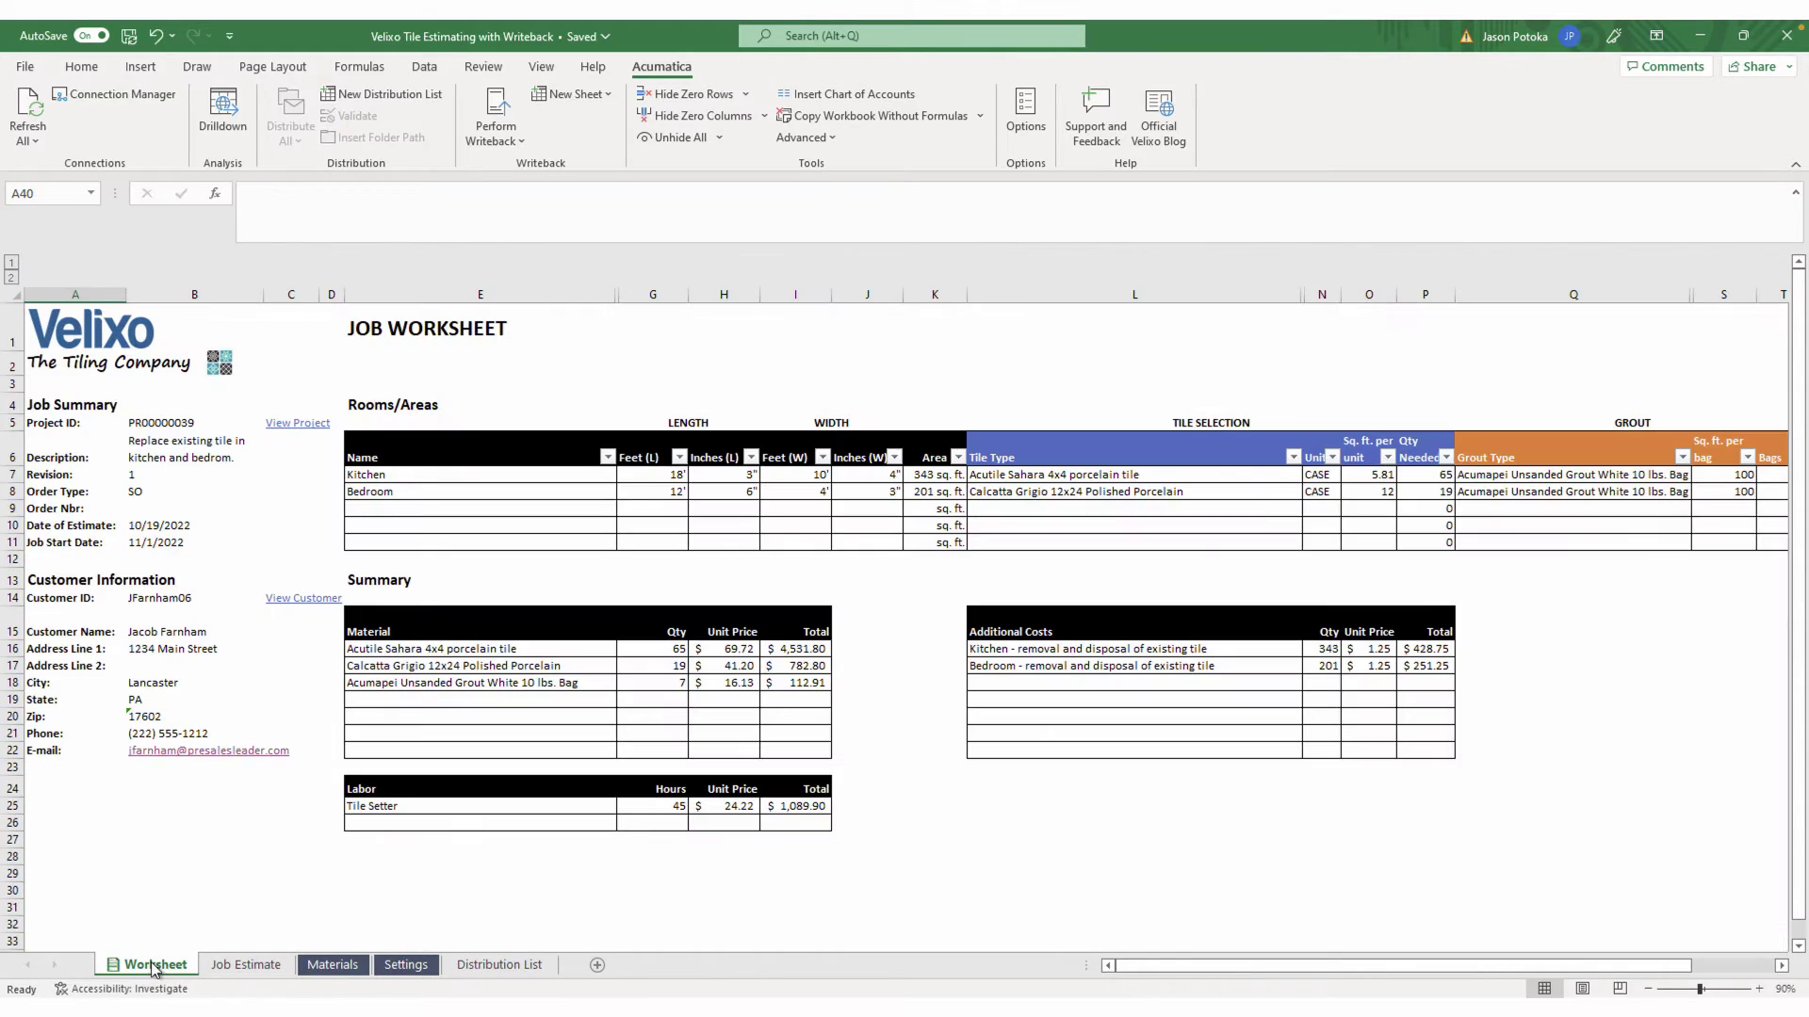
click(495, 104)
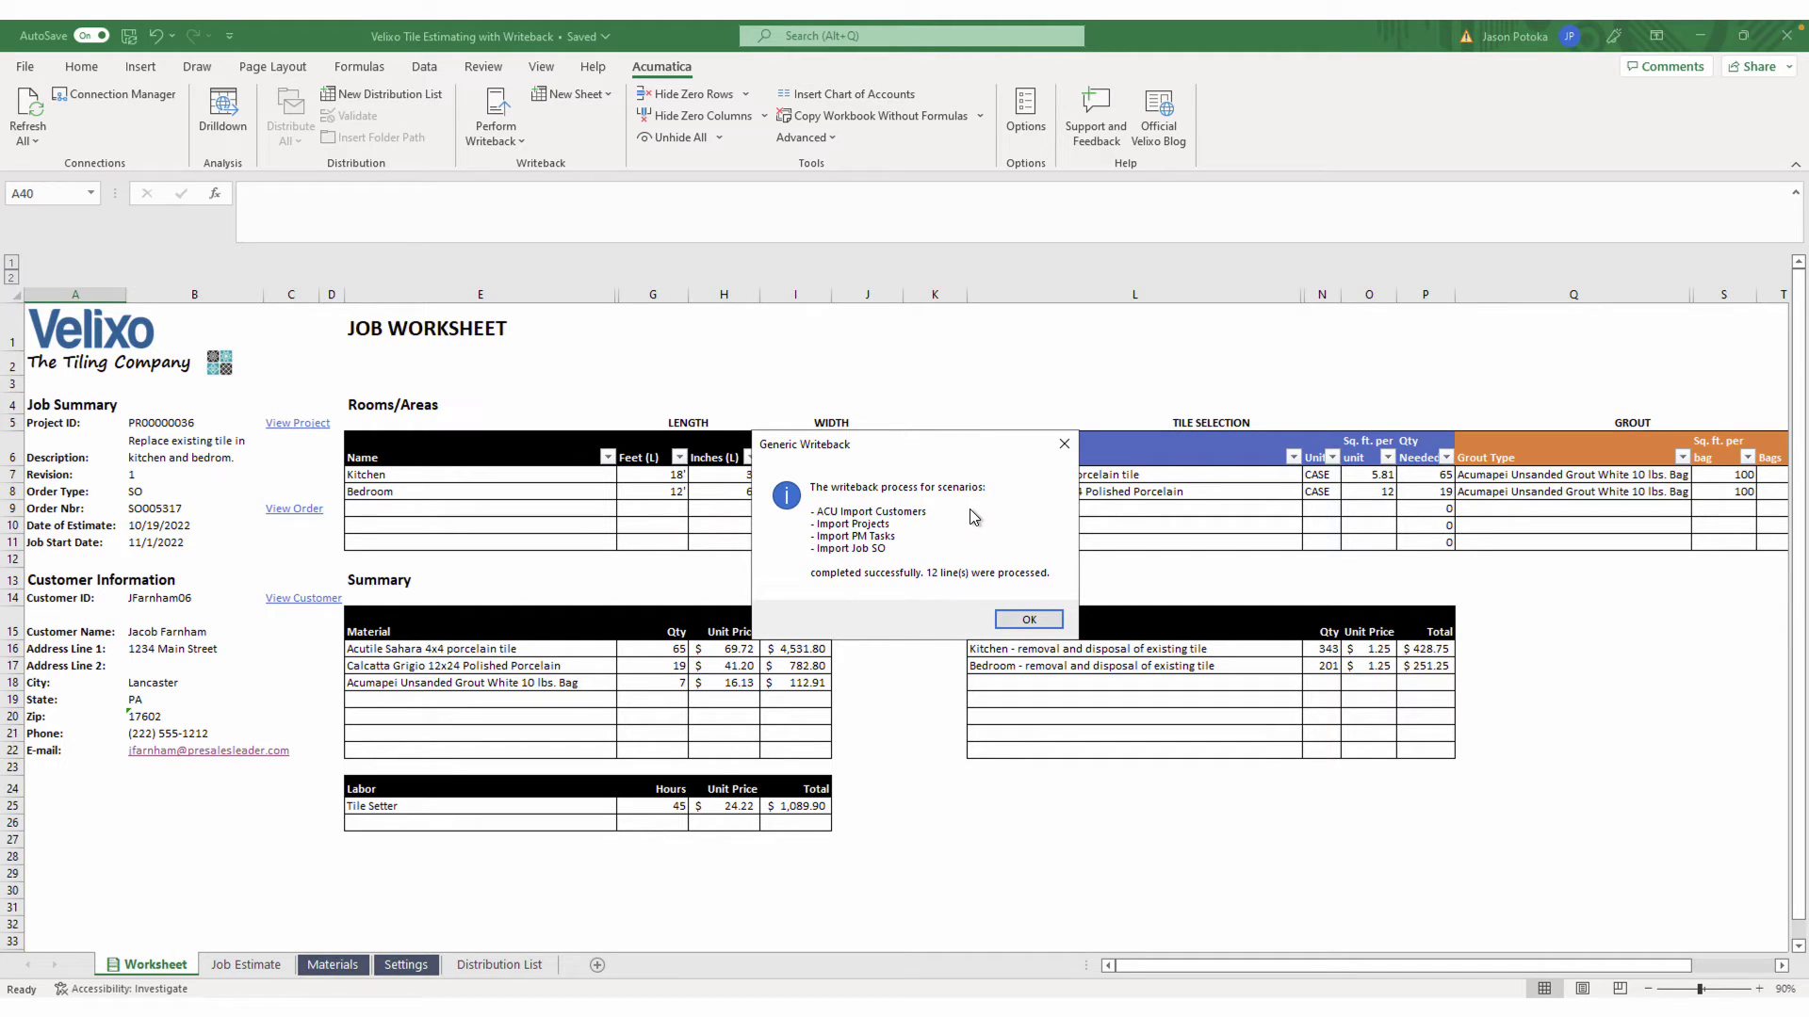
Dismiss the Generic Writeback and Project Forecast Writeback completion messages
click(1035, 620)
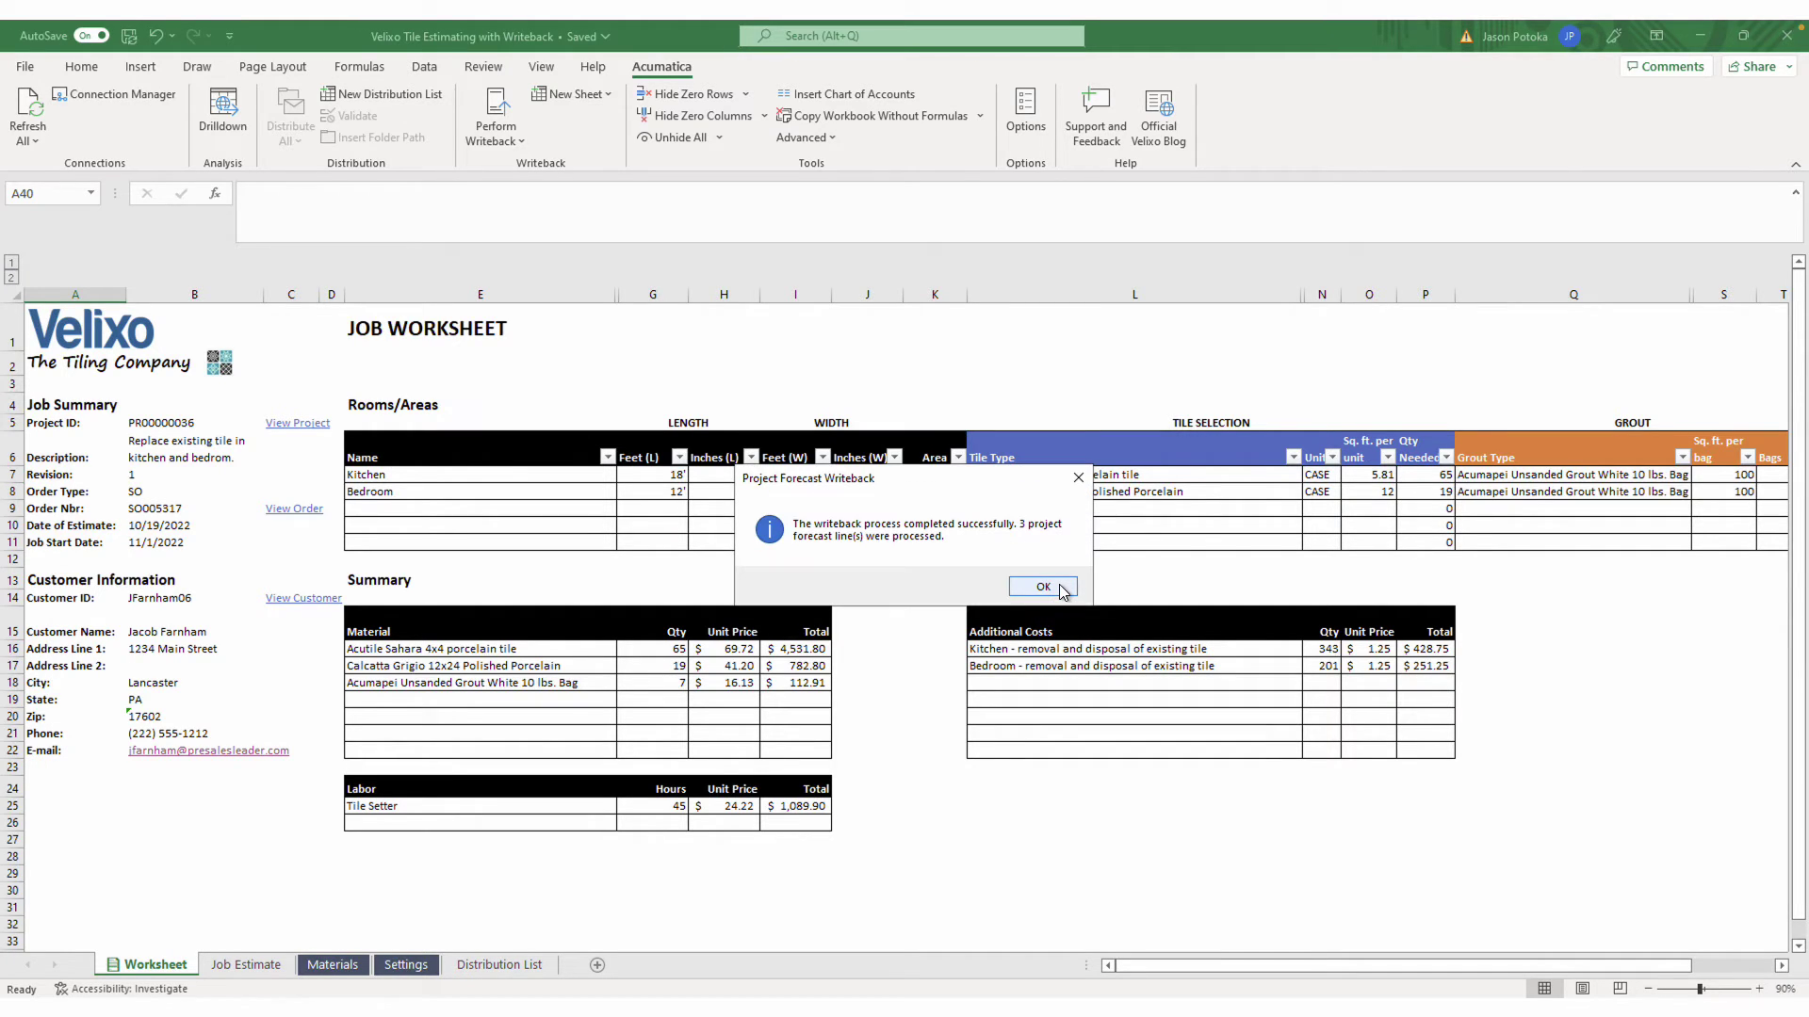
click(1062, 588)
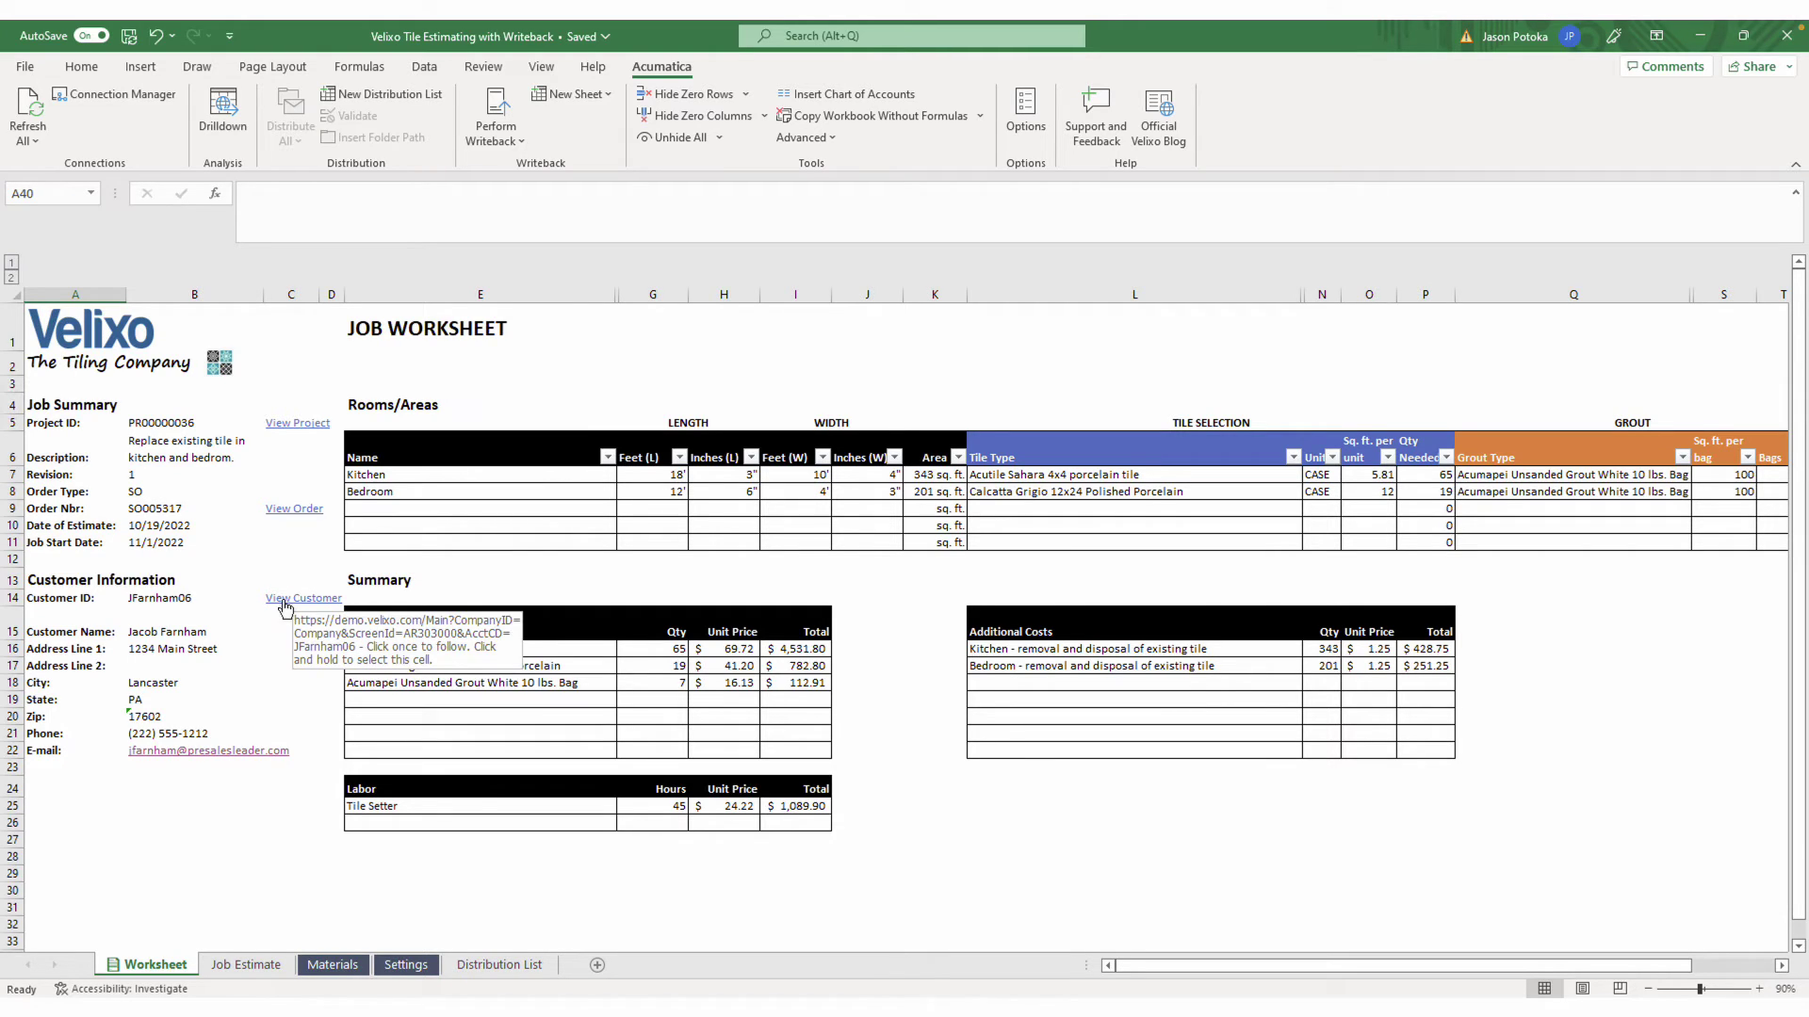
Follow View Order to sales order SO005317 in Acumatica and briefly open its customer record
click(296, 510)
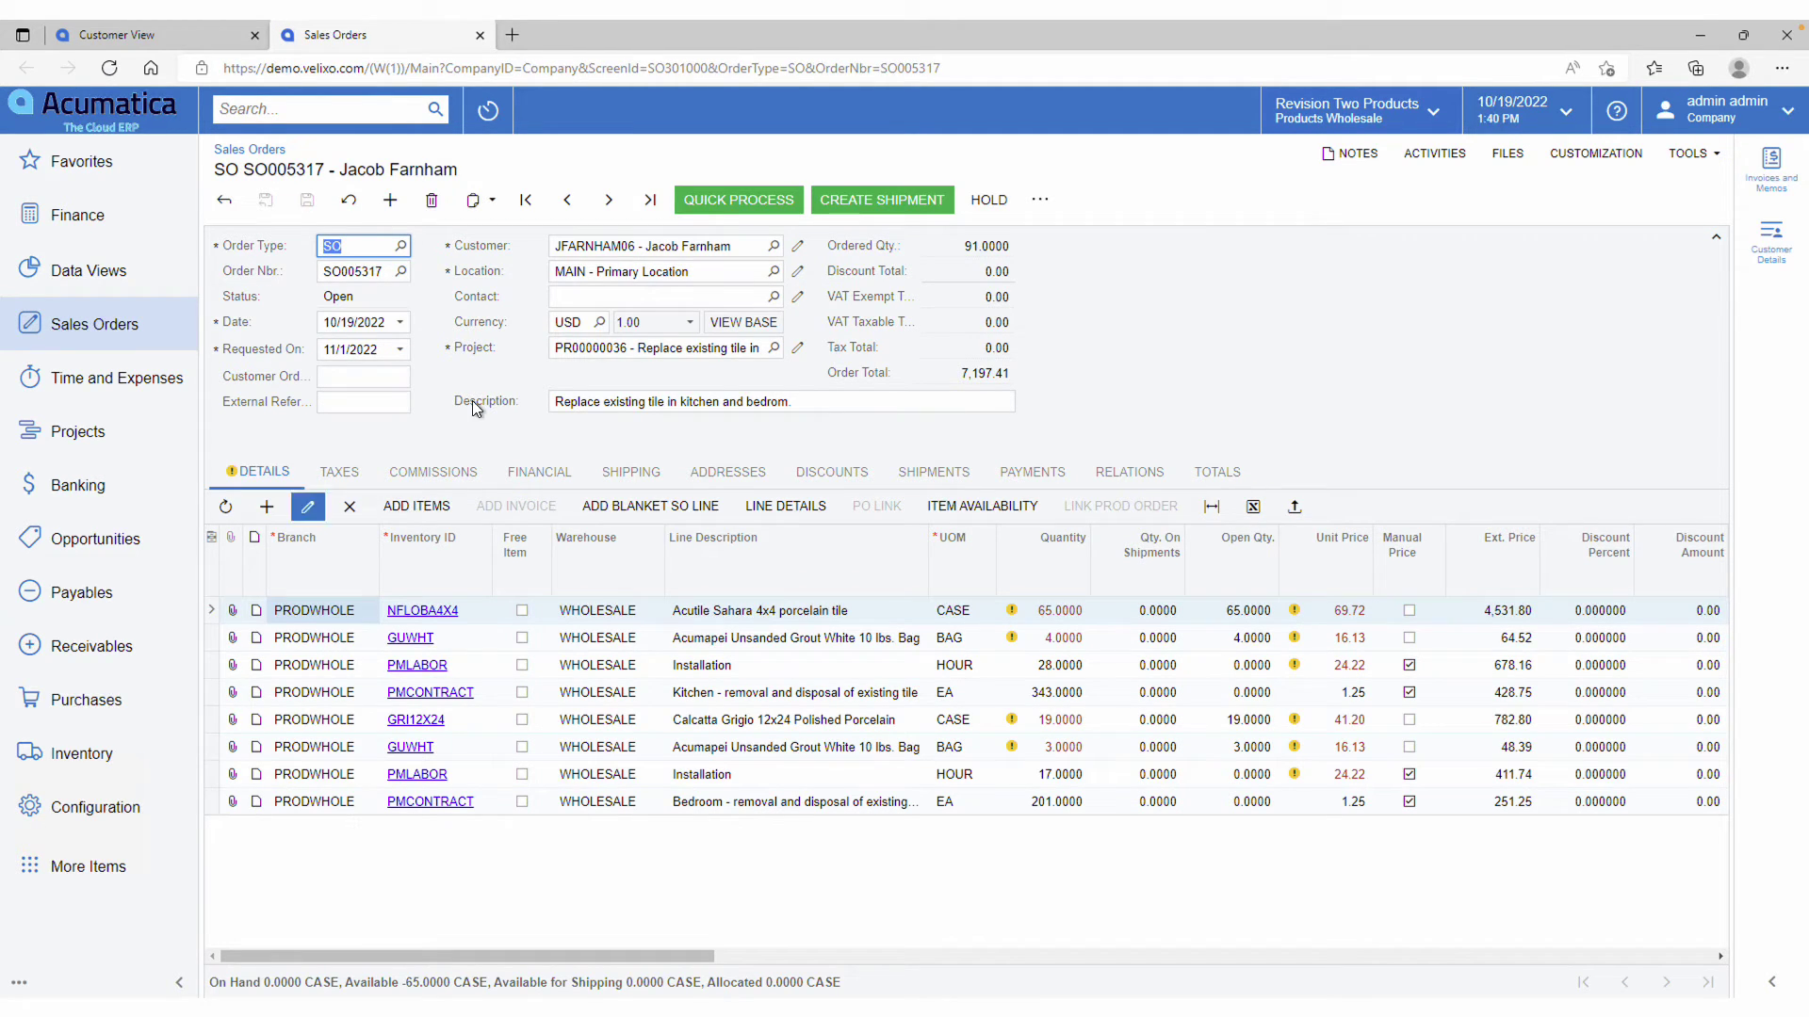
click(797, 246)
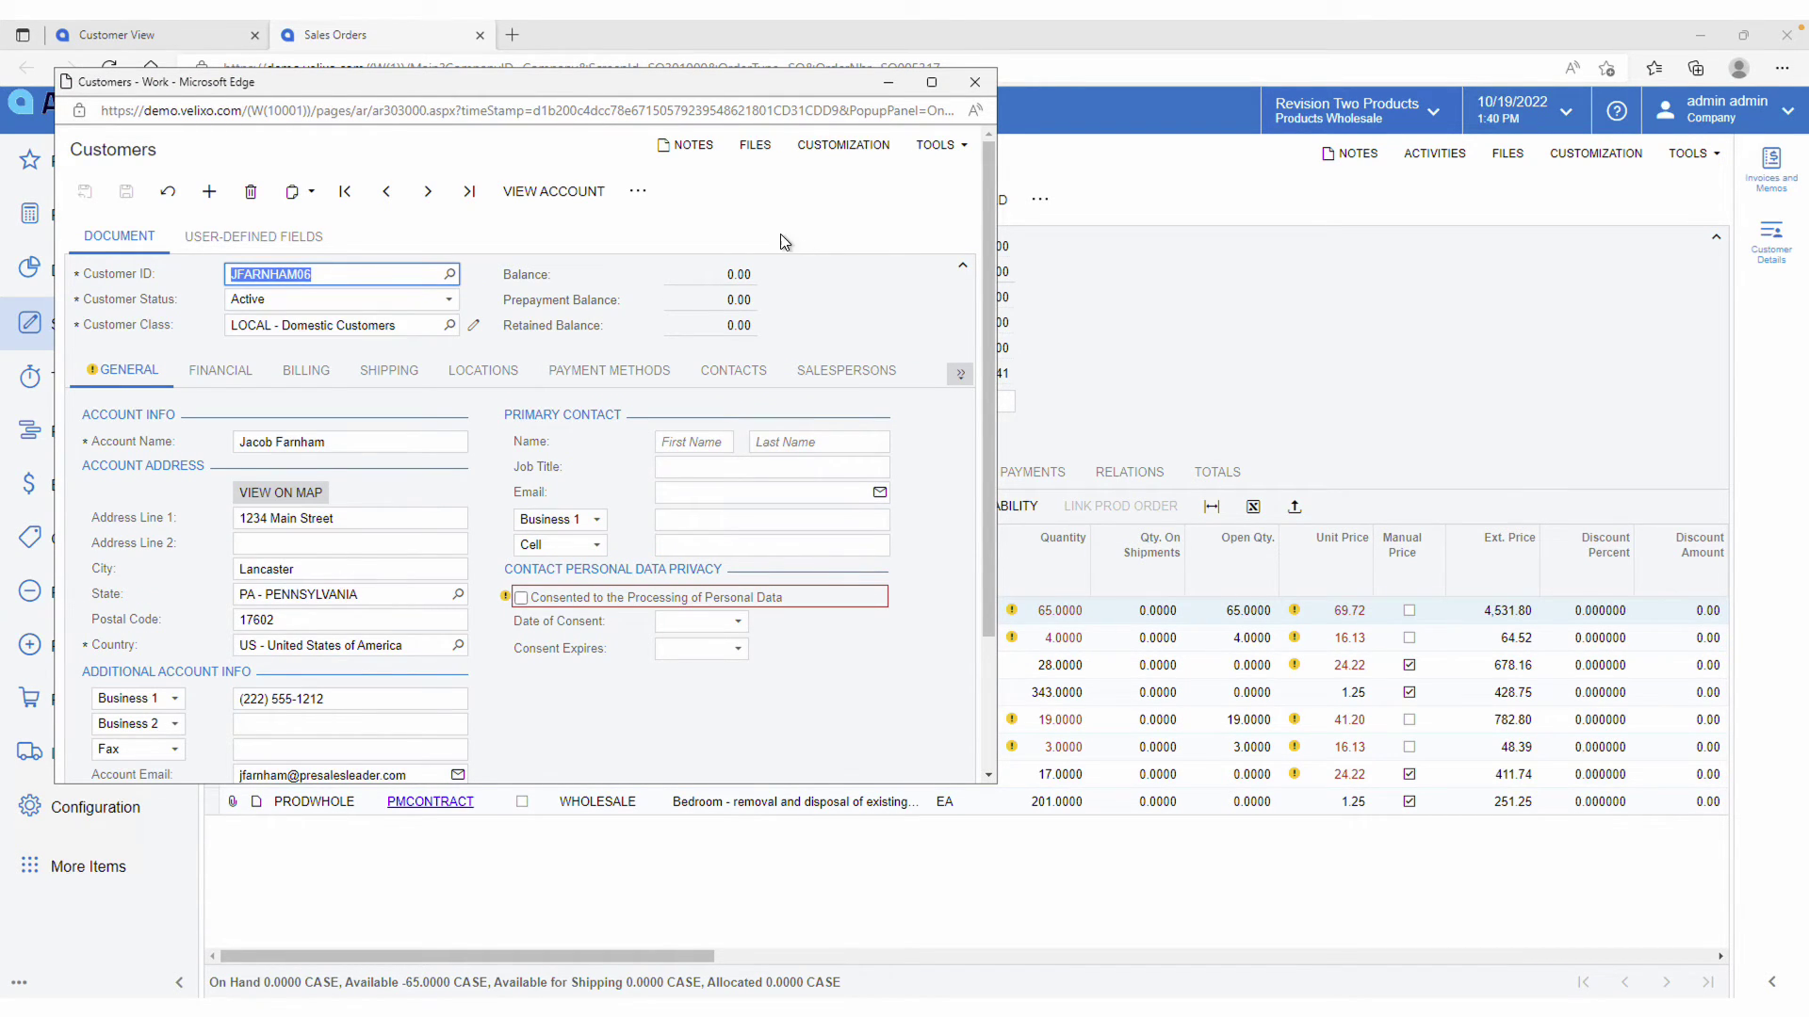
click(970, 83)
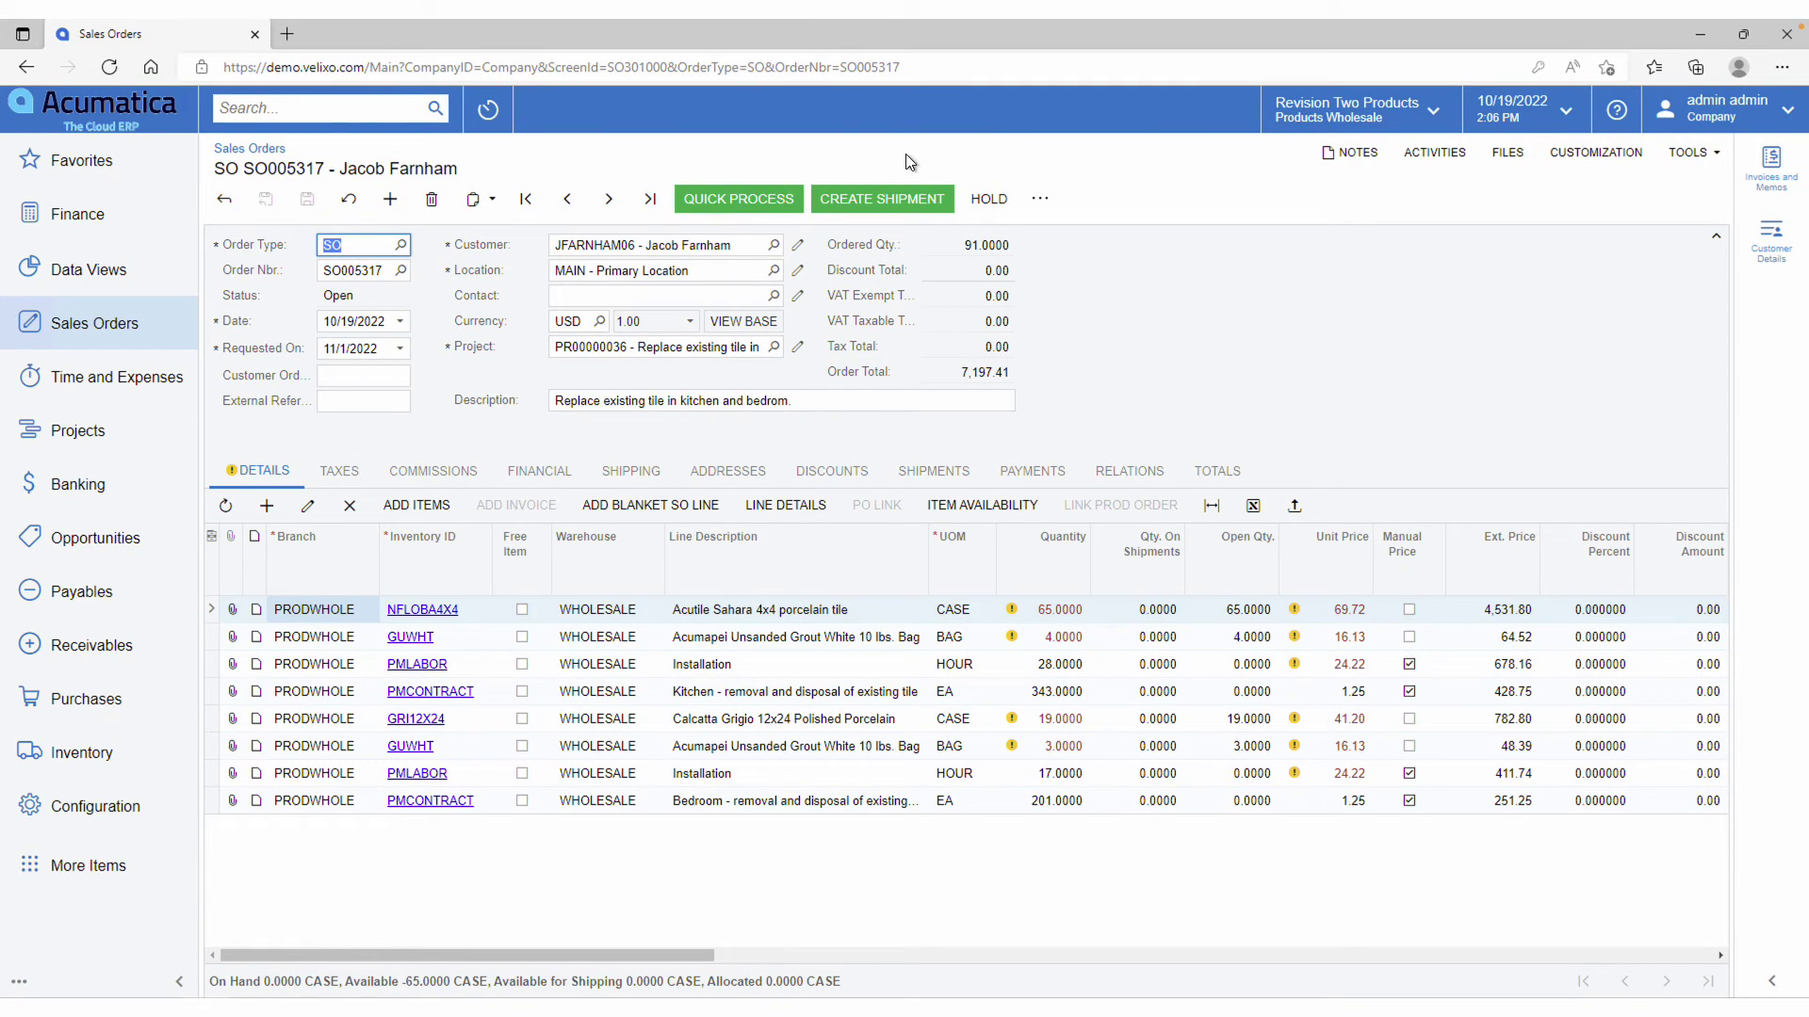
Open project PR00000036 from Projects, view its Kitchen and Bedroom tasks, then return to Excel
click(92, 430)
click(279, 496)
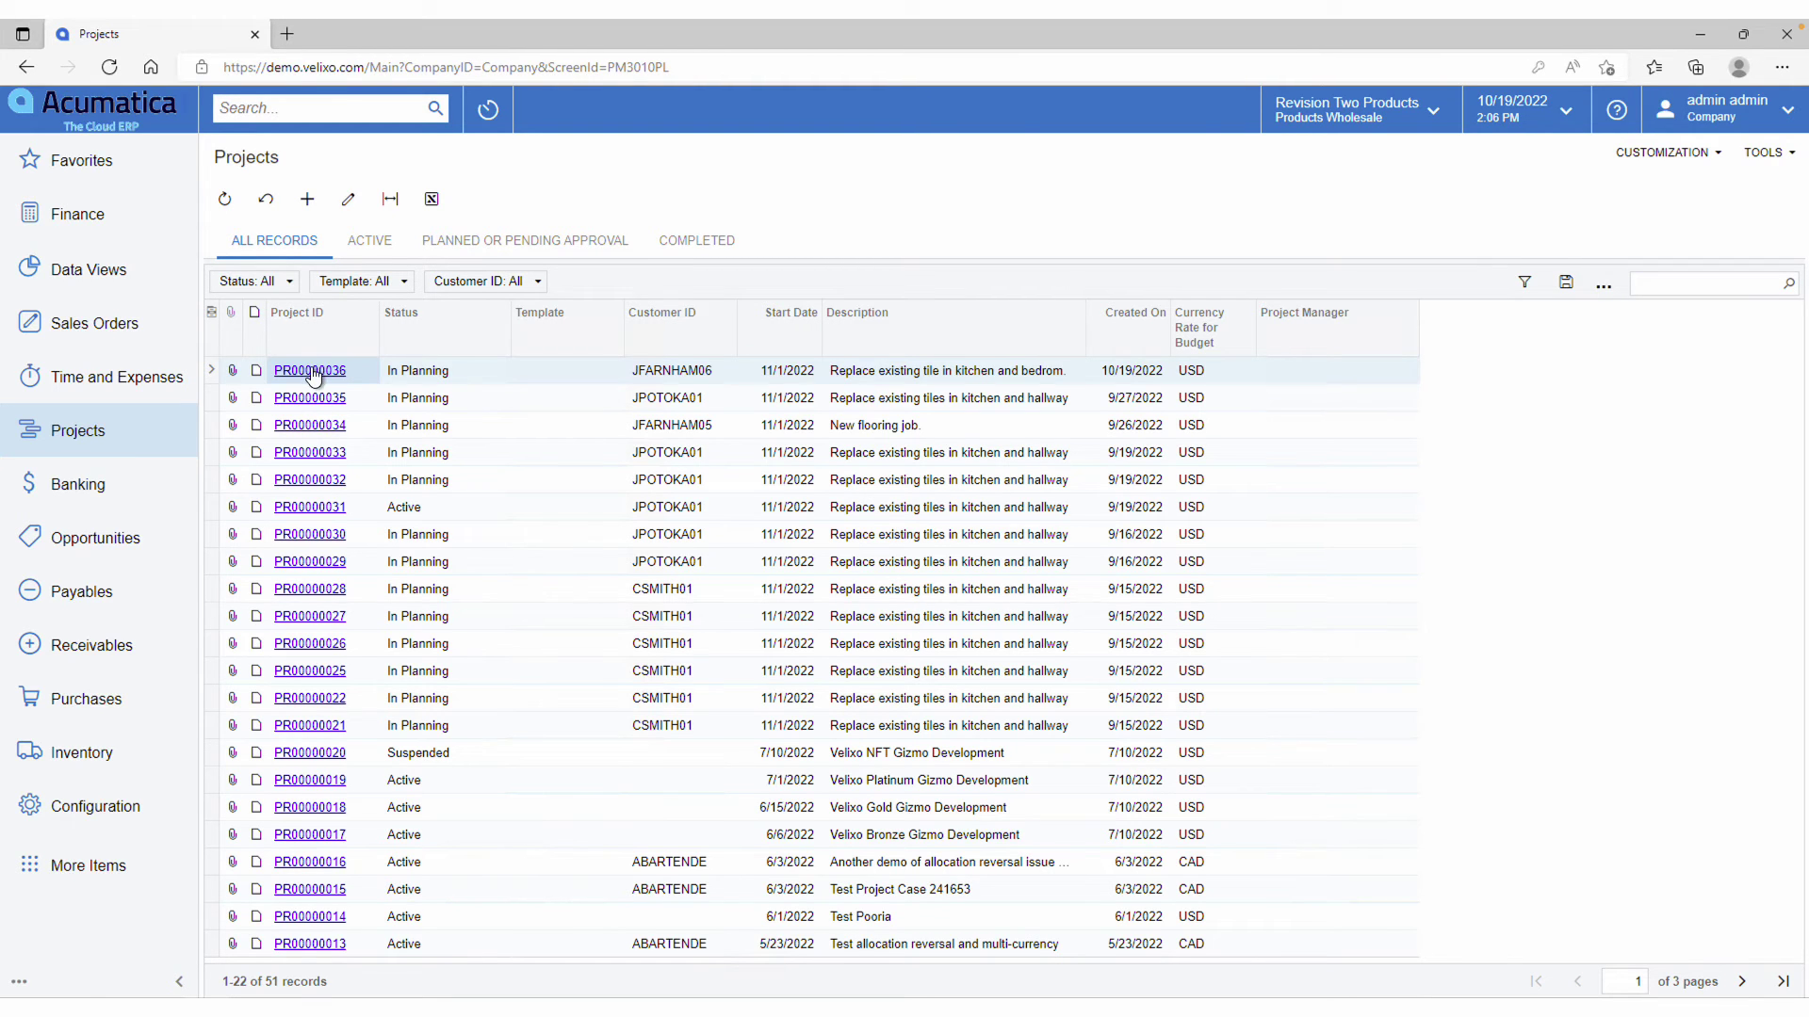
click(311, 371)
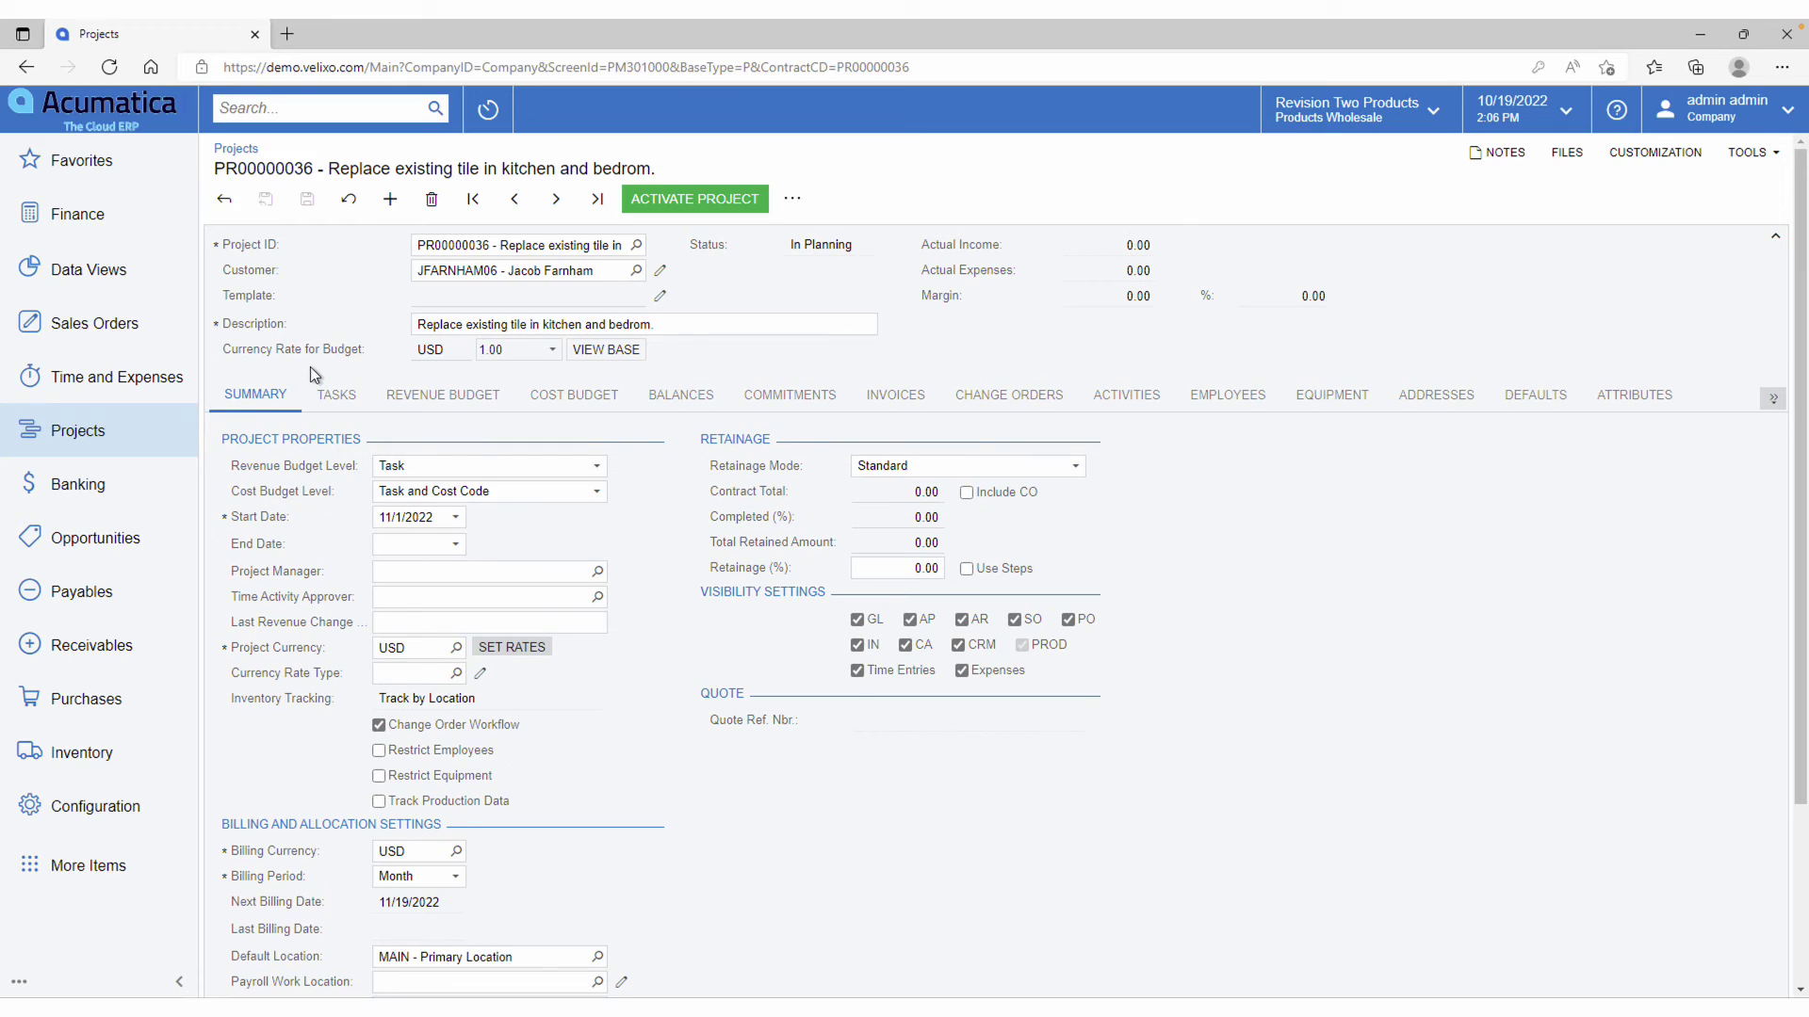
click(337, 395)
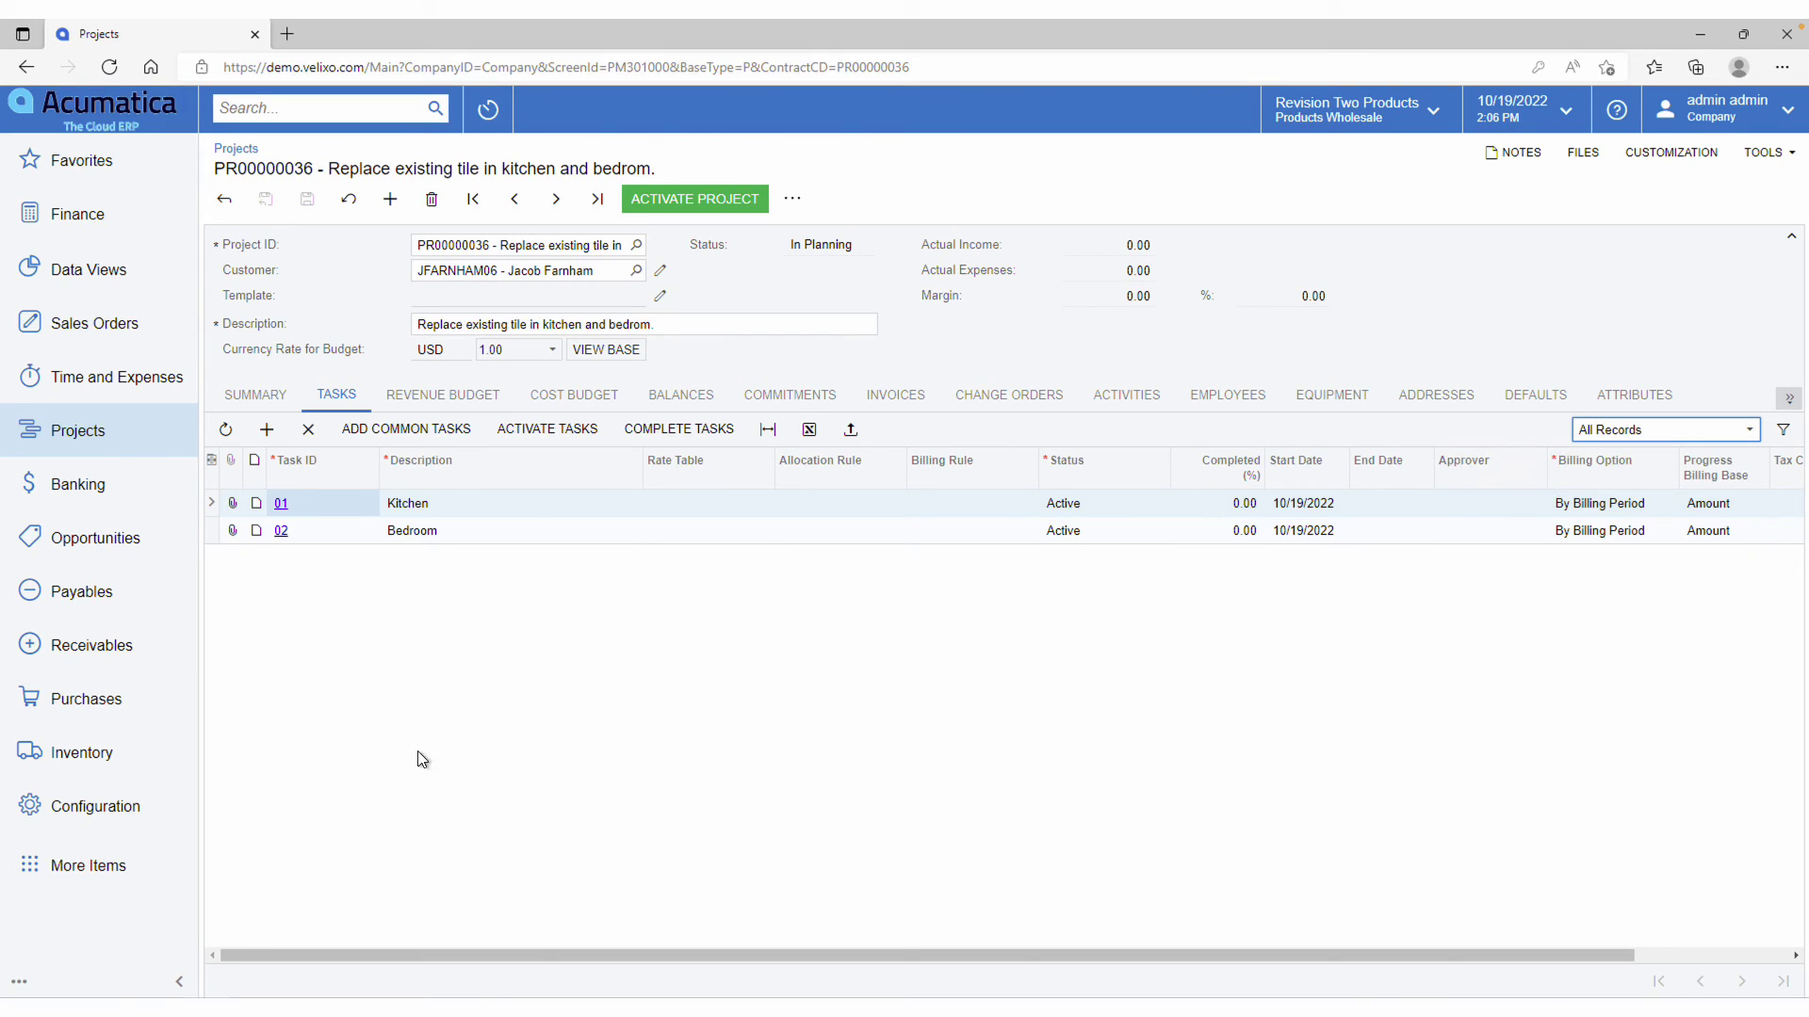
key(alt+Tab)
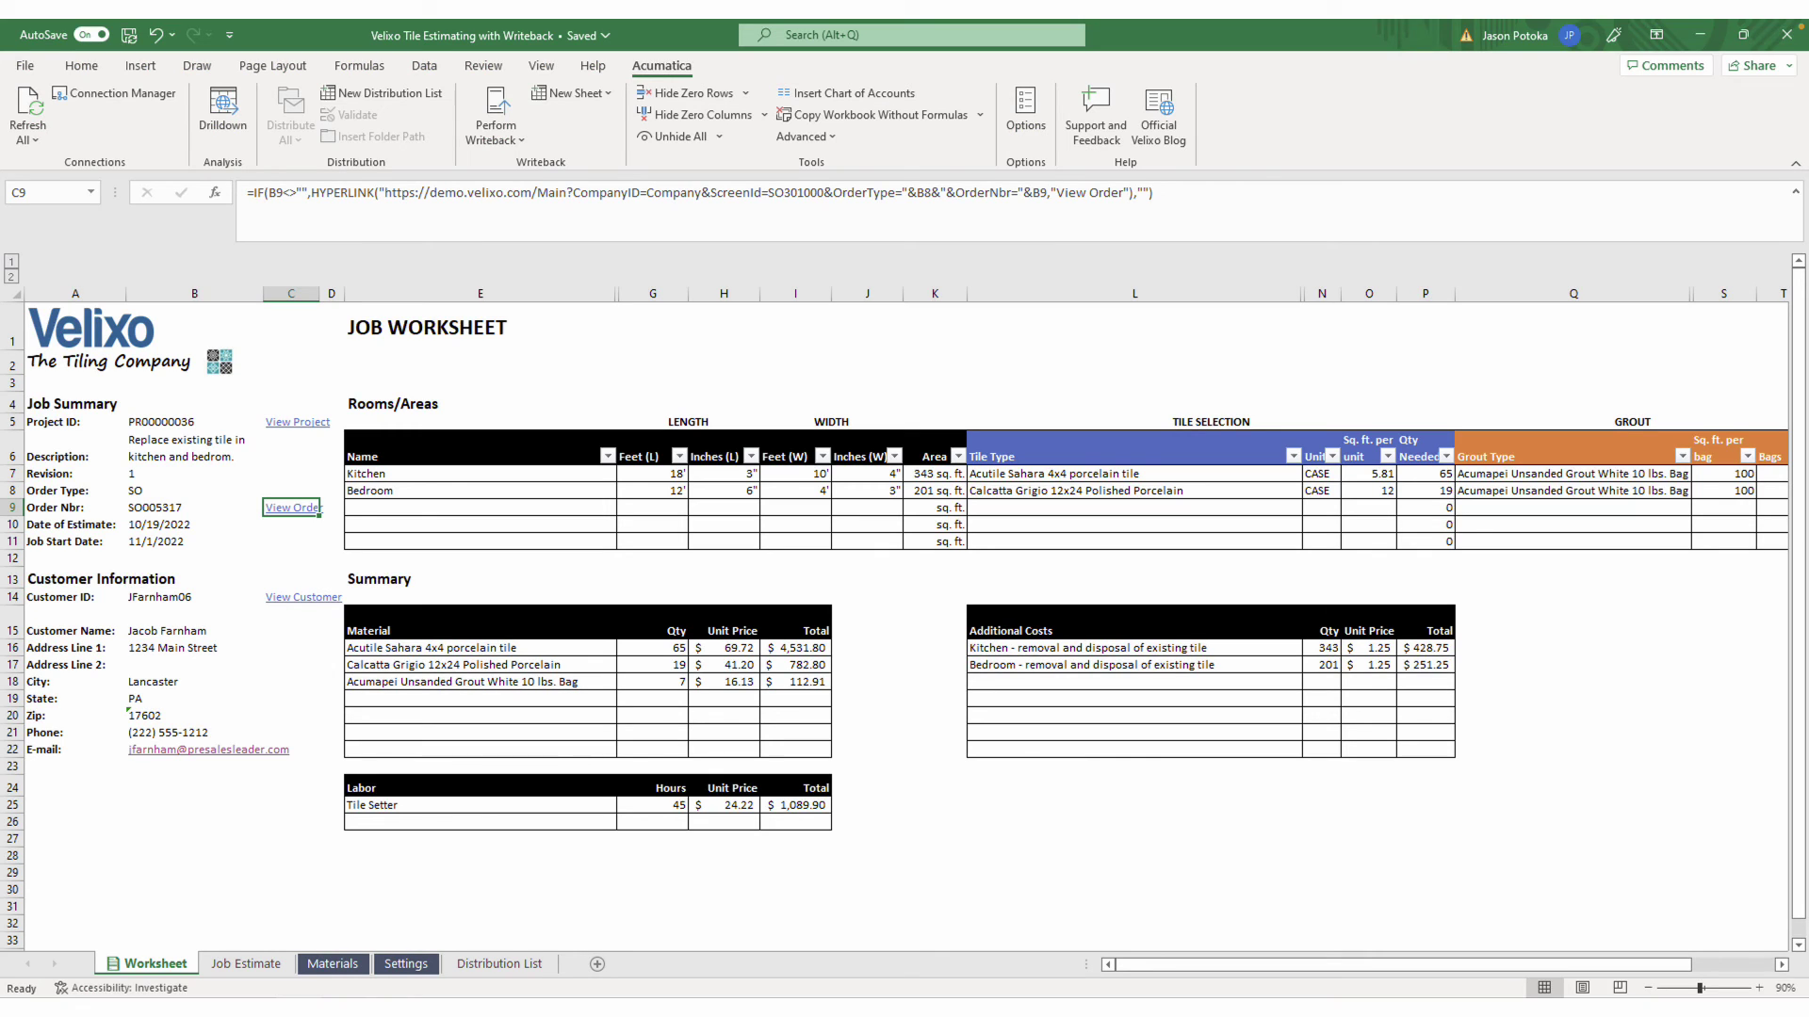